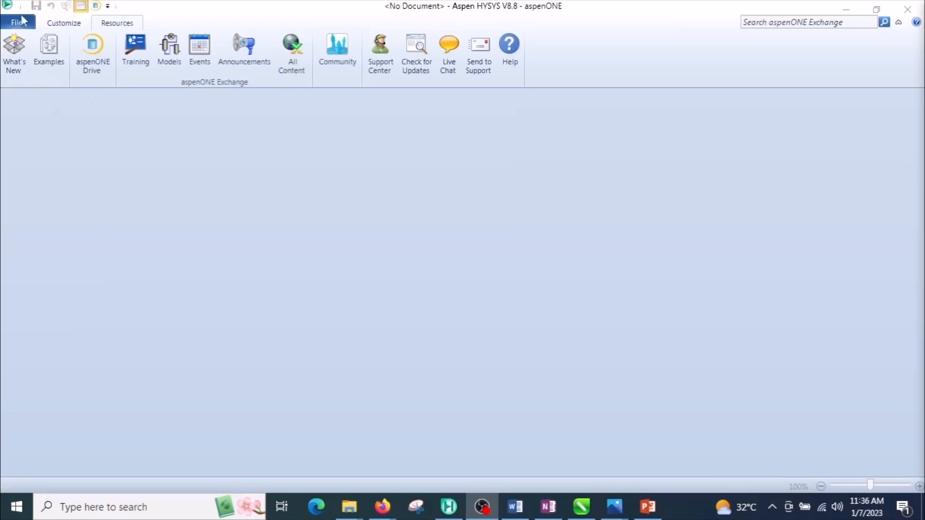
Step: Create a new simulation case and add an empty component list to it
{"action": "left_click", "coordinate": [19, 23]}
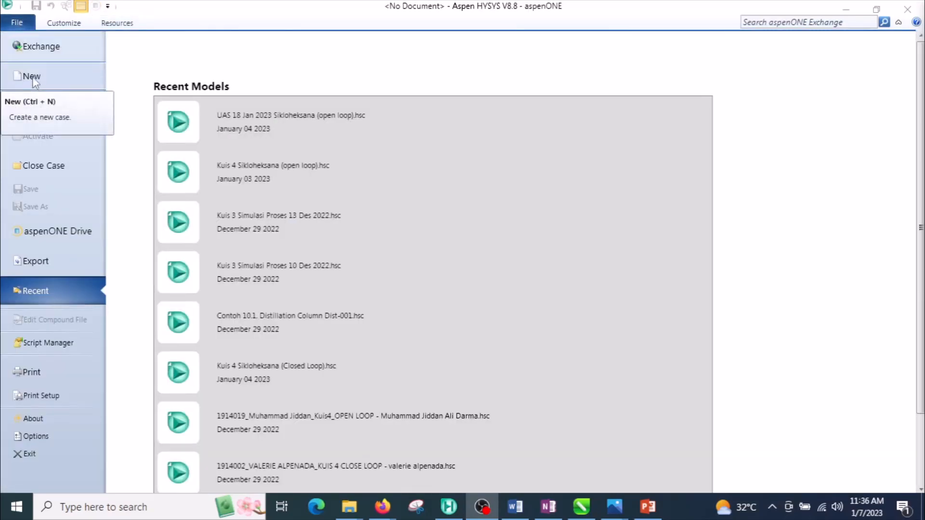
{"action": "left_click", "coordinate": [33, 78]}
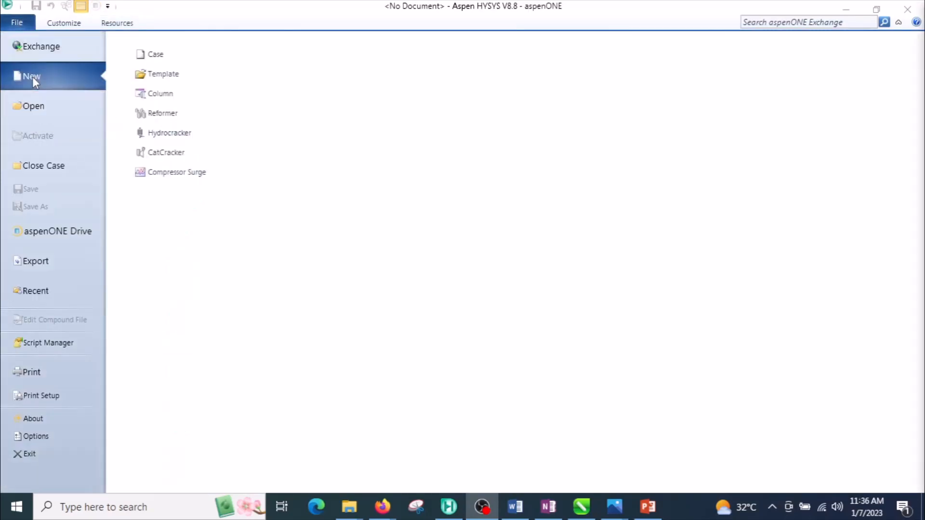
{"action": "left_click", "coordinate": [197, 62]}
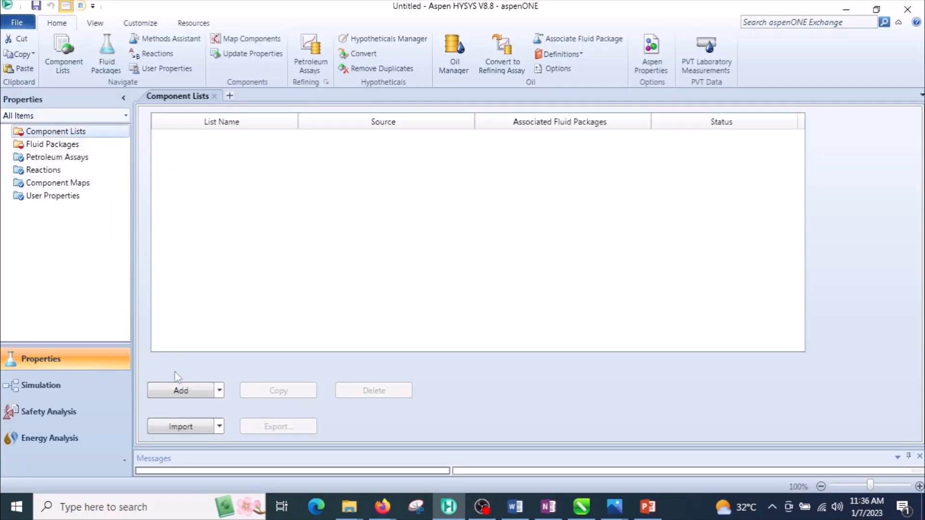
{"action": "left_click", "coordinate": [181, 390]}
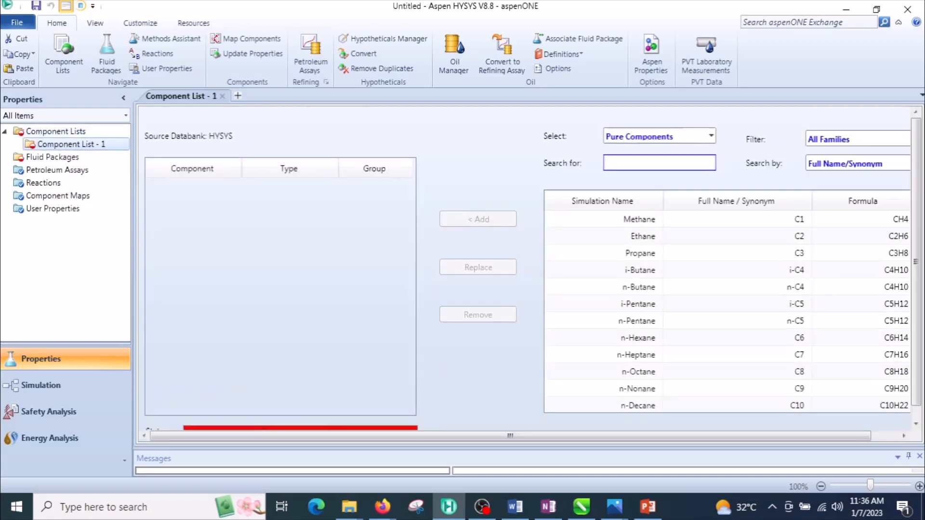
{"action": "key", "text": "alt+Tab"}
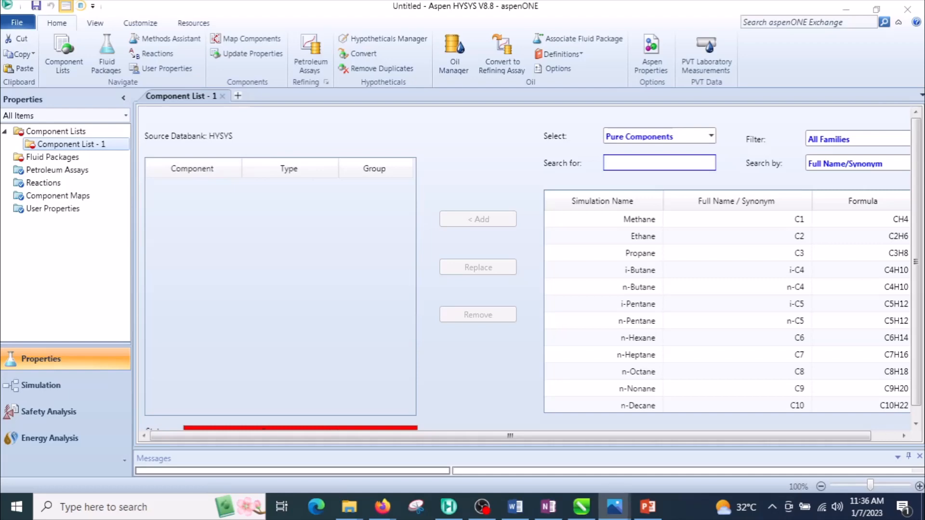
{"action": "key", "text": "alt+Tab"}
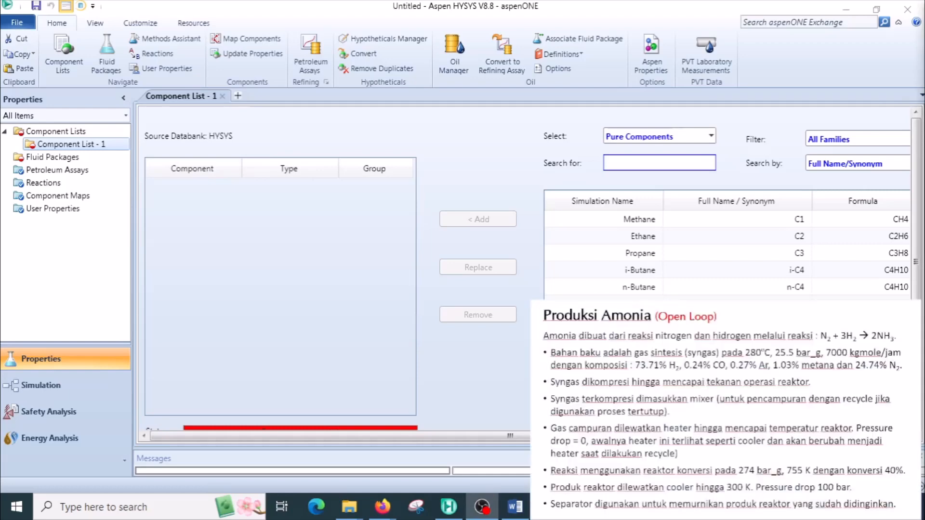
Step: Search the pure components for h2 and add Hydrogen to the component list
{"action": "left_click", "coordinate": [653, 165]}
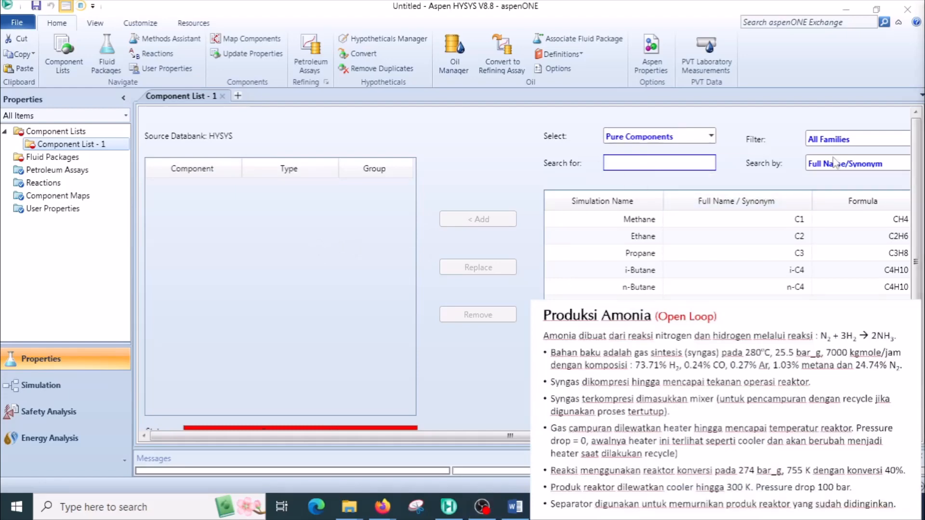
{"action": "left_click", "coordinate": [627, 162]}
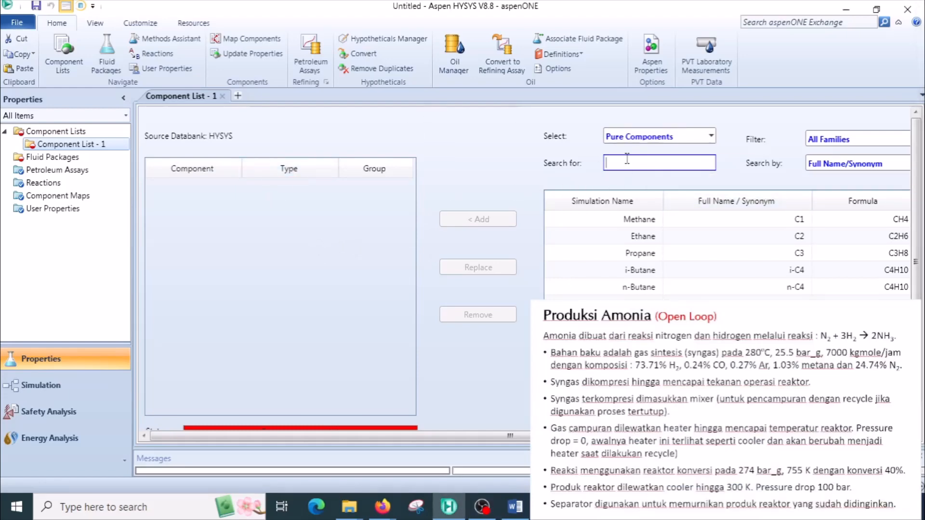
{"action": "type", "text": "h2"}
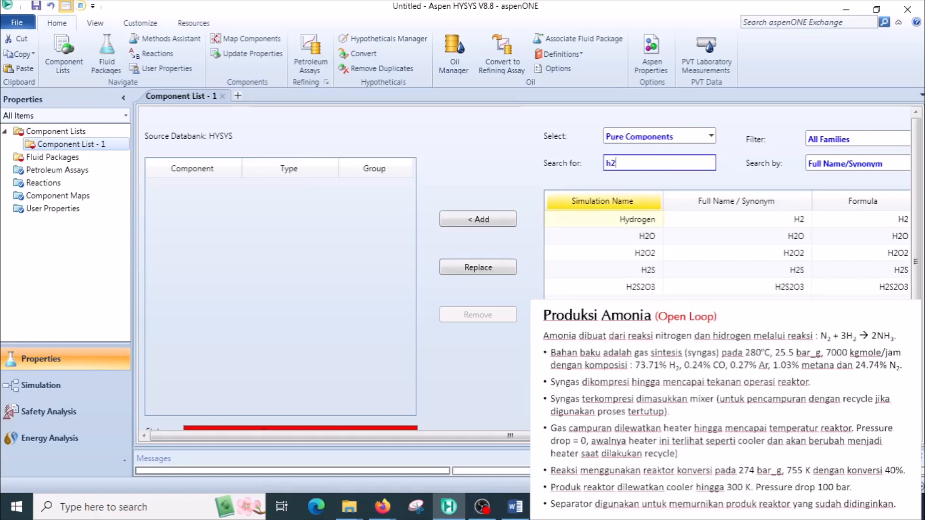
{"action": "left_click", "coordinate": [626, 222]}
{"action": "double_click", "coordinate": [625, 223]}
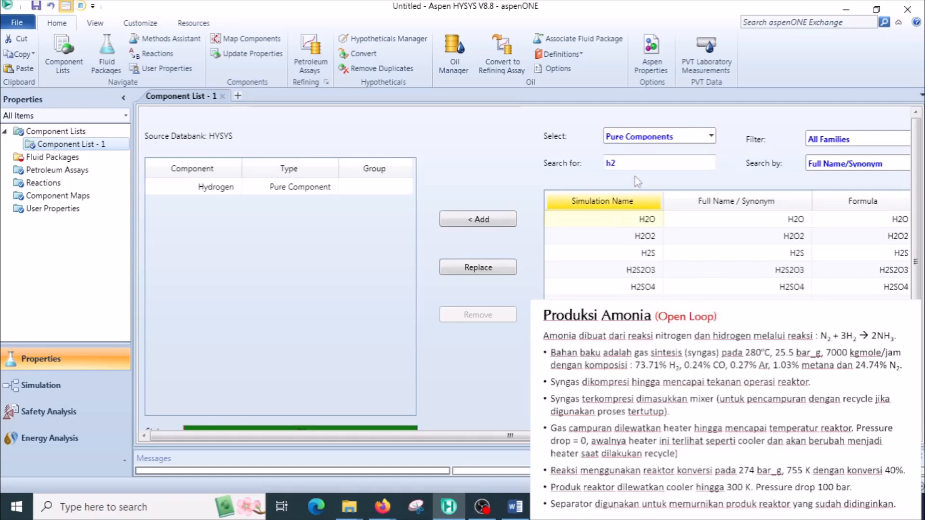
Step: Search the pure components for co and add carbon monoxide (CO) to the component list
{"action": "left_click", "coordinate": [637, 164]}
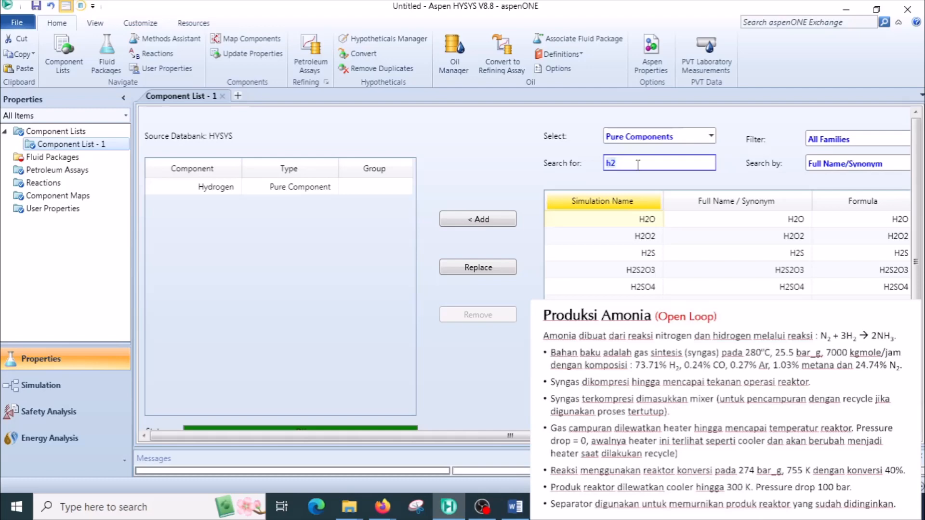
{"action": "type", "text": "co"}
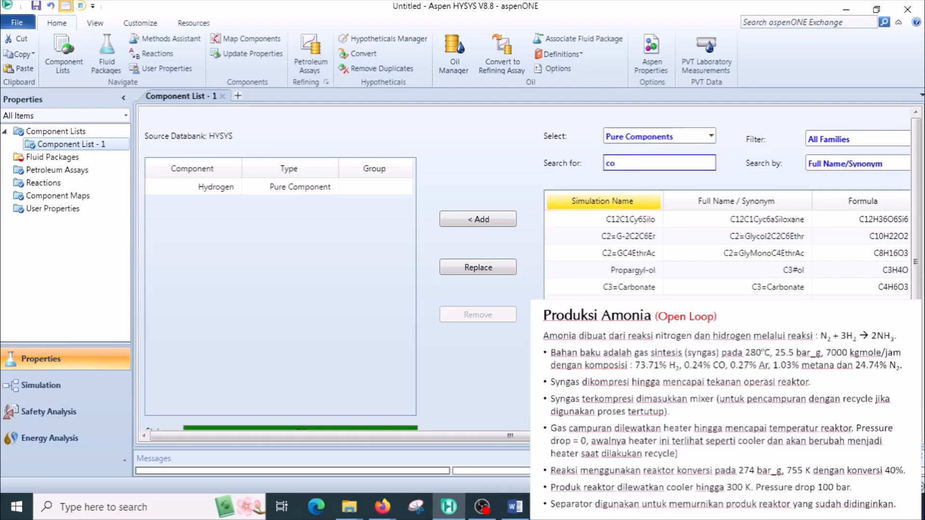
{"action": "scroll", "coordinate": [727, 253], "scroll_direction": "down", "scroll_amount": 5}
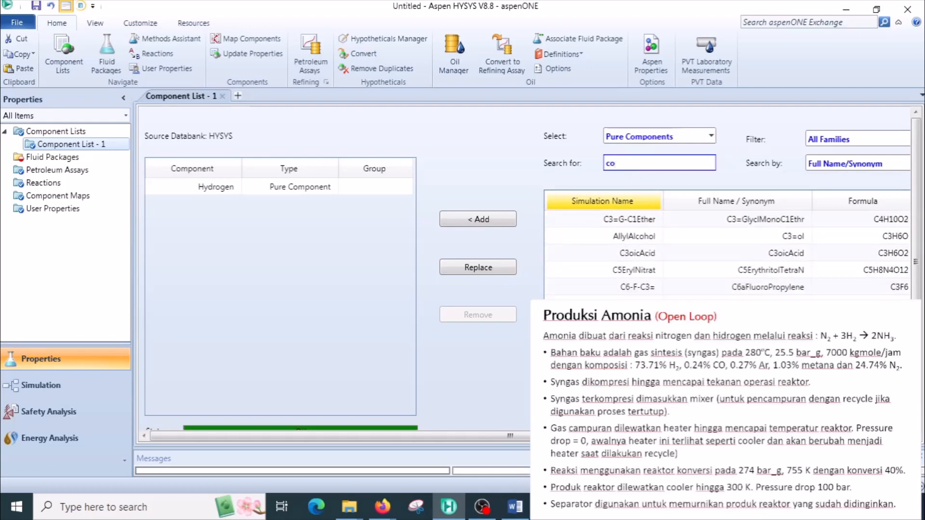
{"action": "scroll", "coordinate": [727, 253], "scroll_direction": "down", "scroll_amount": 6}
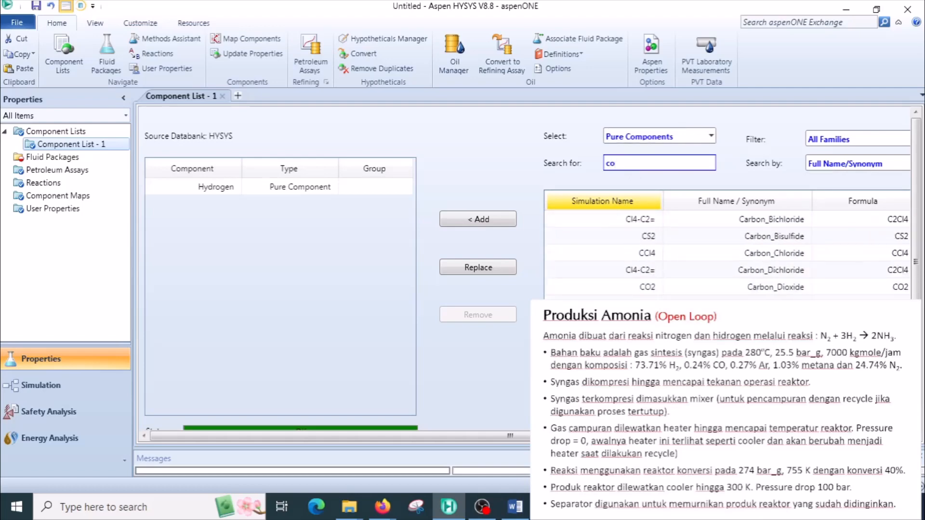
{"action": "scroll", "coordinate": [631, 238], "scroll_direction": "down", "scroll_amount": 1}
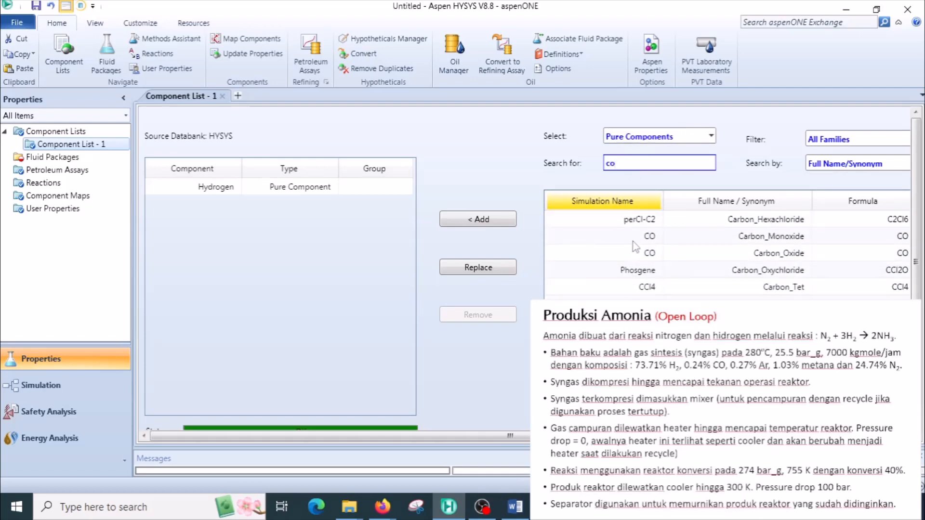
{"action": "double_click", "coordinate": [631, 238]}
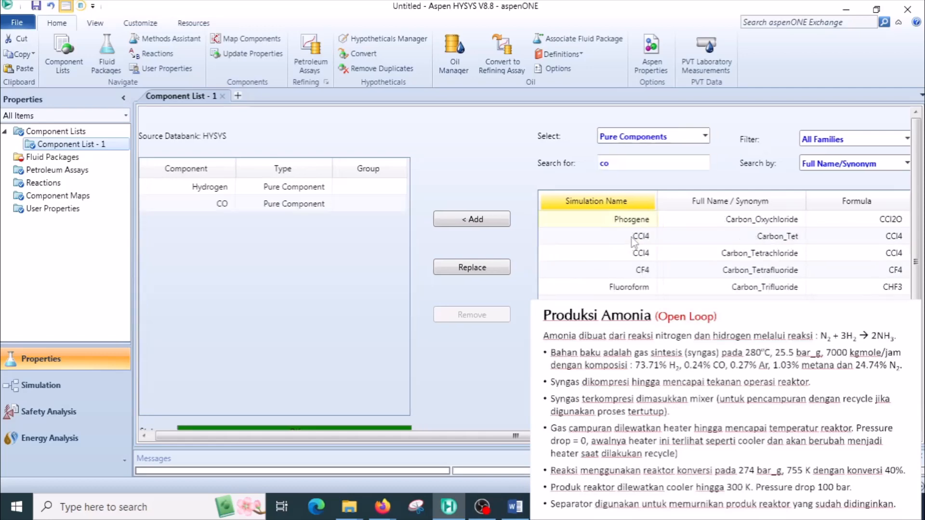
Step: Search the pure components for arg and add Argon to the component list
{"action": "left_click", "coordinate": [615, 164]}
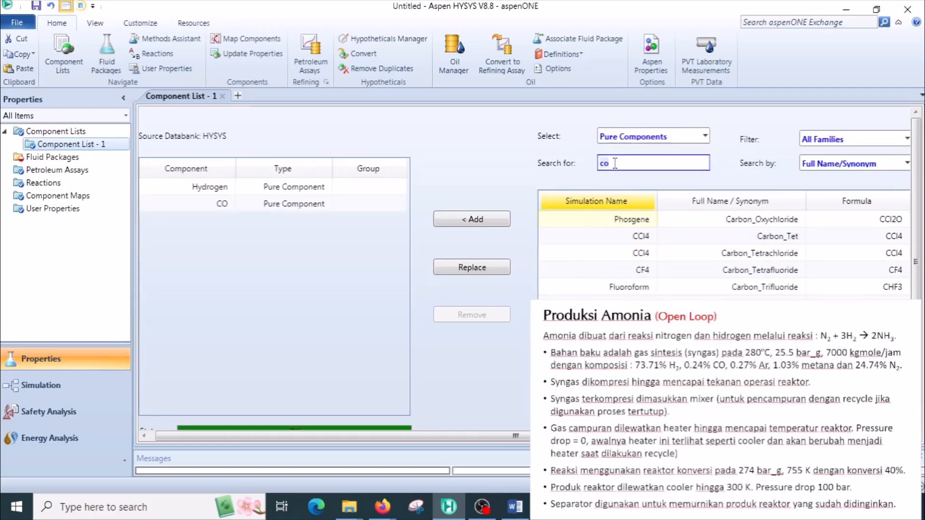
{"action": "key", "text": "BackSpace"}
{"action": "key", "text": "BackSpace"}
{"action": "type", "text": "ar"}
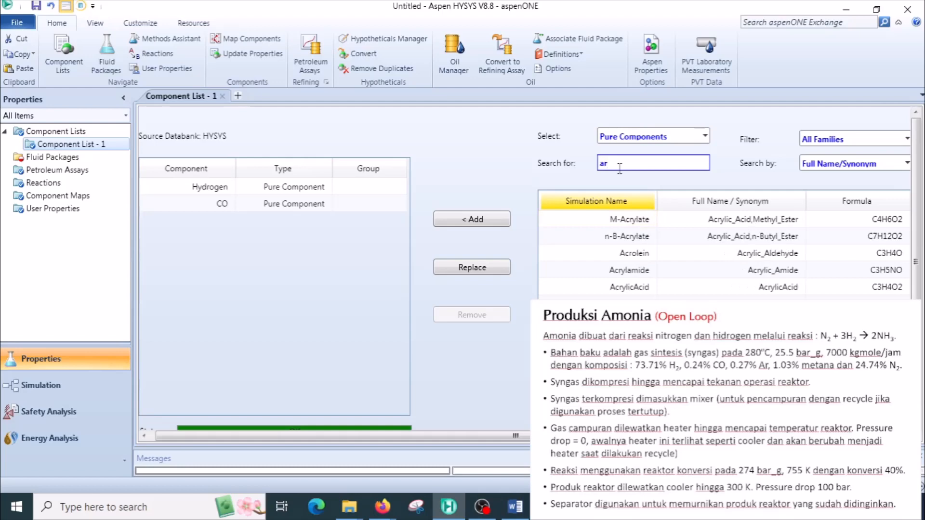
{"action": "type", "text": "g"}
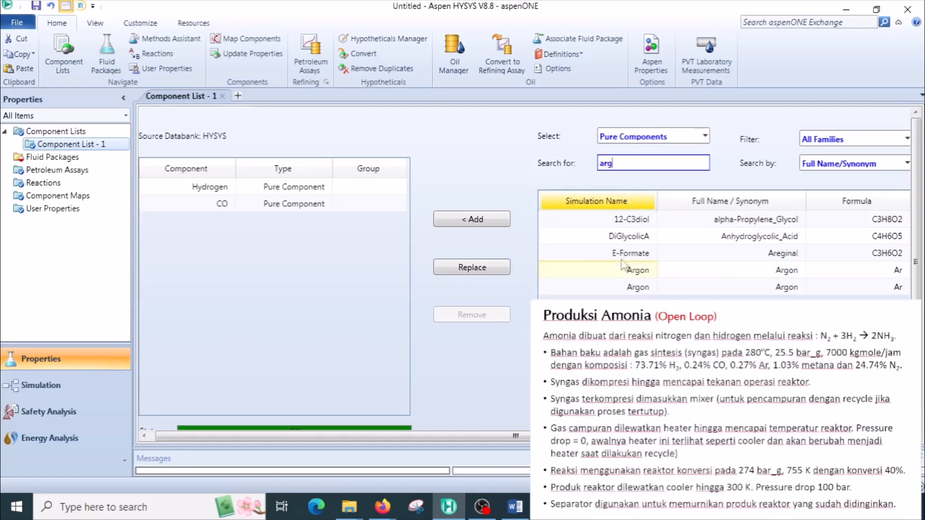
{"action": "double_click", "coordinate": [618, 271]}
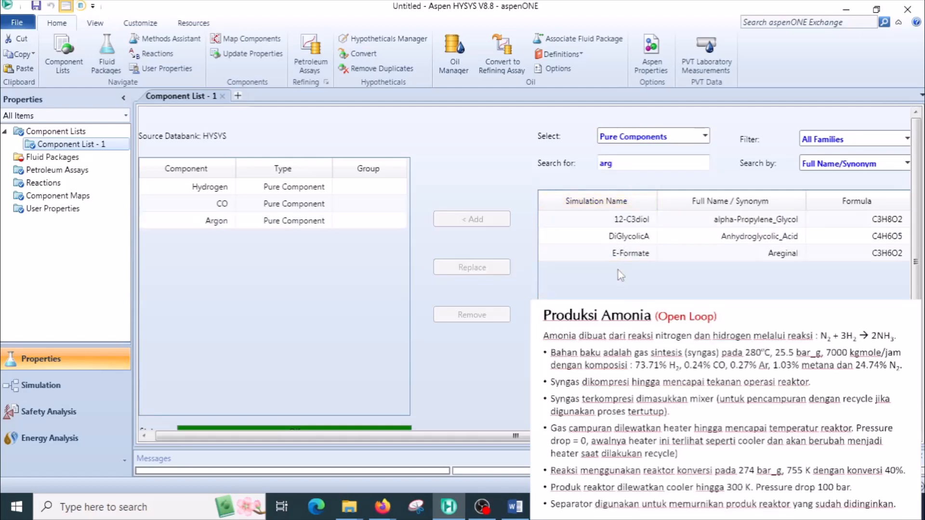
Step: Search the pure components for methane and add Methane to the component list
{"action": "left_click", "coordinate": [617, 163]}
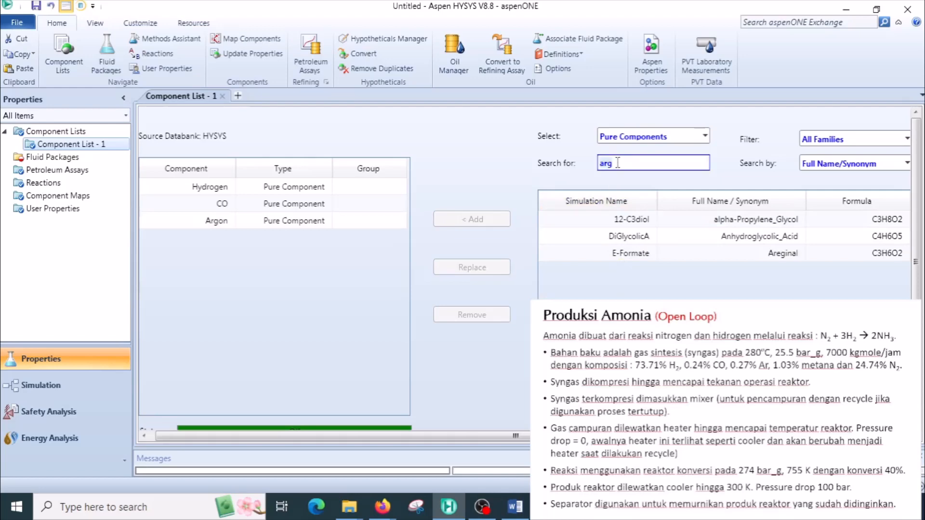
{"action": "type", "text": "meth"}
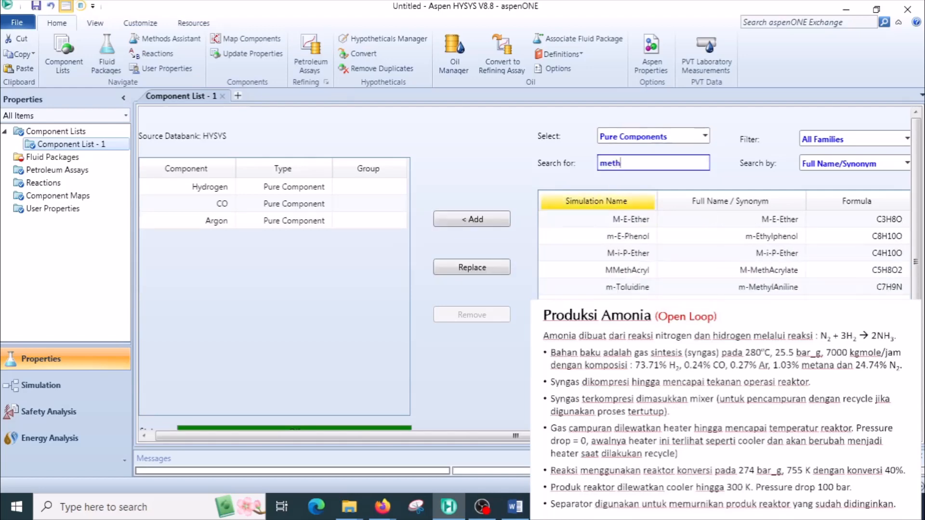
{"action": "type", "text": "a"}
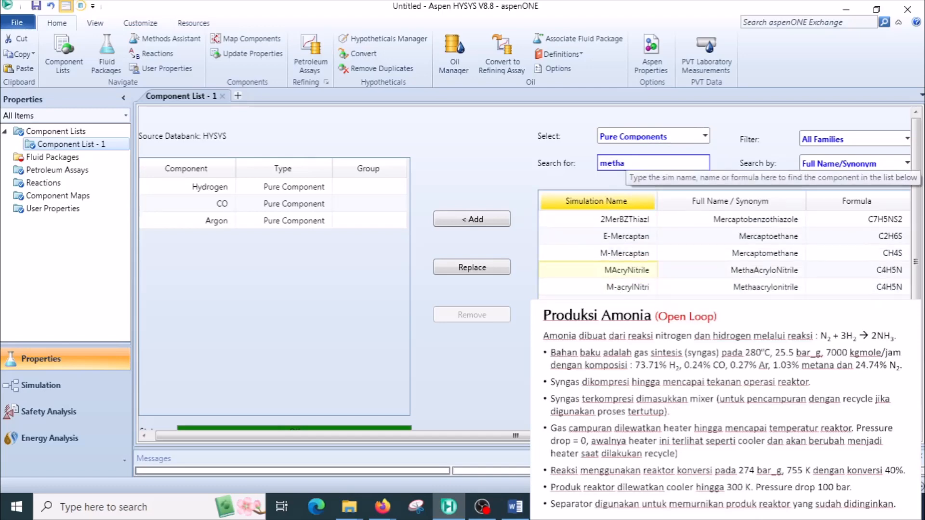
{"action": "type", "text": "ne"}
{"action": "double_click", "coordinate": [621, 273]}
Step: Find Nitrogen among the pure components by name and add it to the component list
{"action": "left_click", "coordinate": [636, 164]}
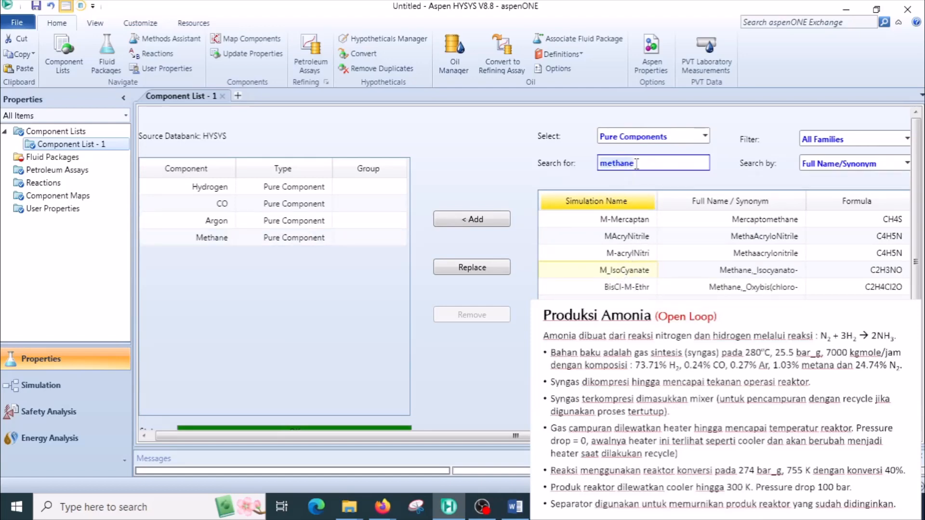
{"action": "type", "text": "n2"}
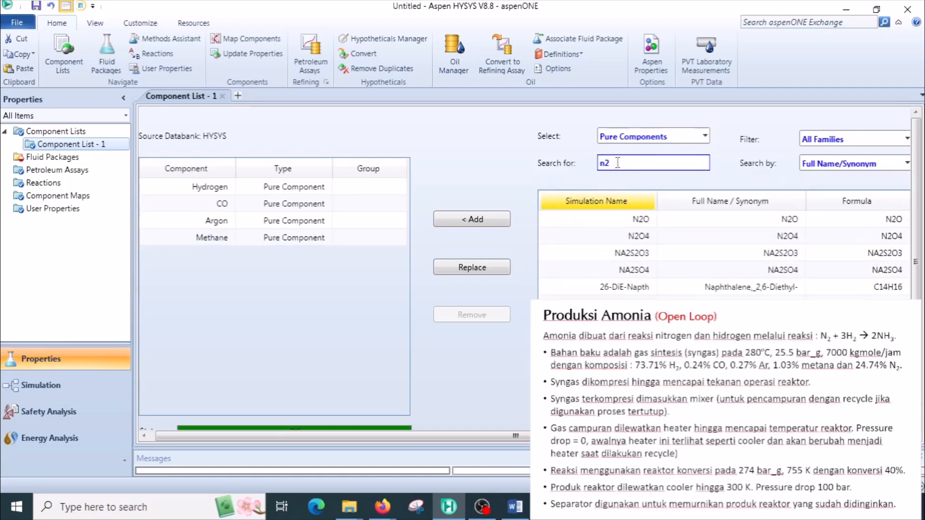
{"action": "type", "text": "itro"}
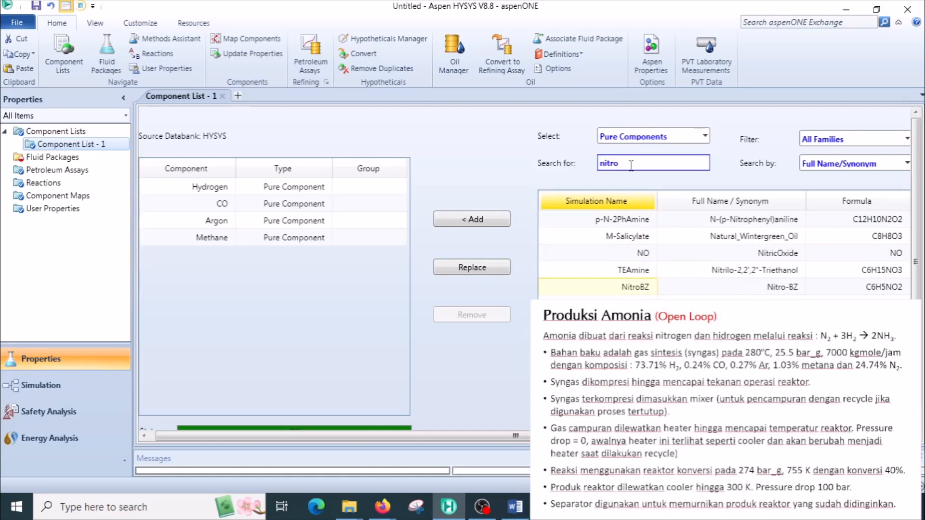
{"action": "type", "text": "ge"}
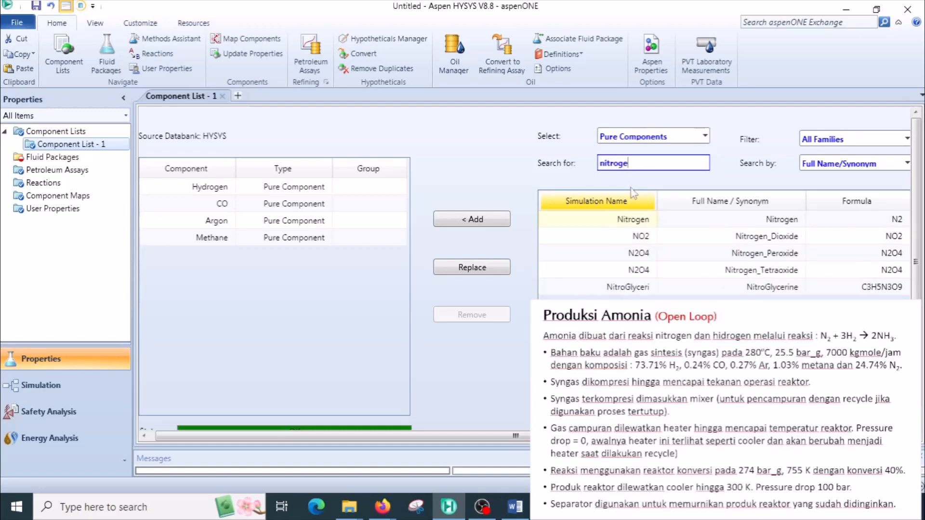
{"action": "left_click", "coordinate": [473, 221]}
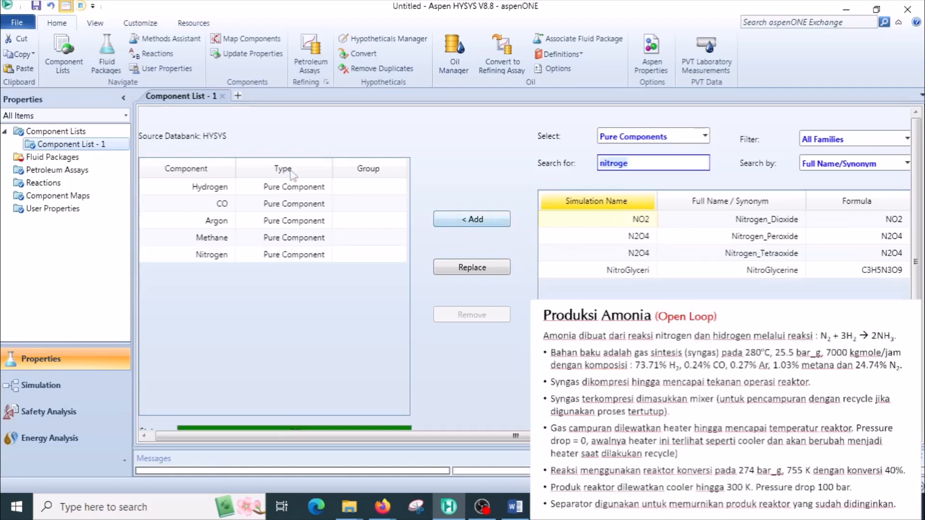
Step: Add a fluid package for the component list and choose Peng-Robinson as its property package
{"action": "left_click", "coordinate": [60, 158]}
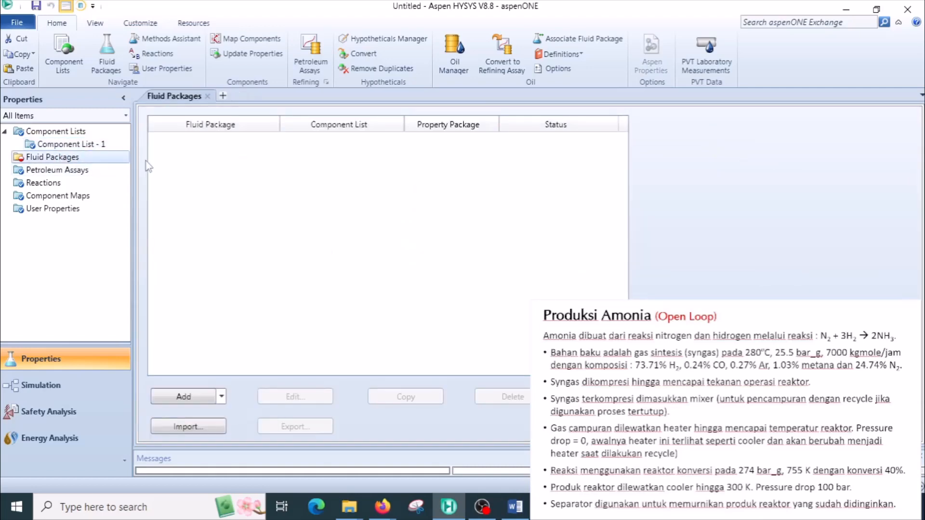
{"action": "left_click", "coordinate": [187, 396]}
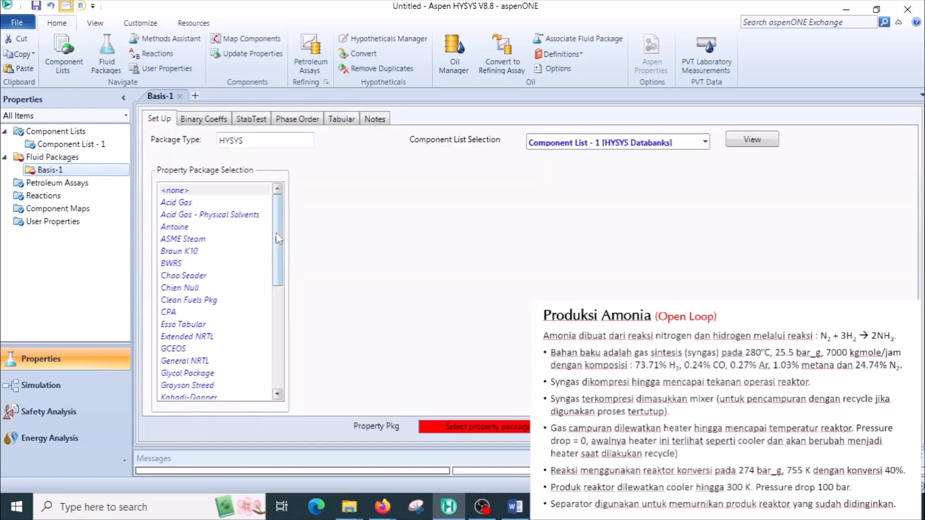
{"action": "left_click_drag", "start_coordinate": [278, 238], "coordinate": [279, 278]}
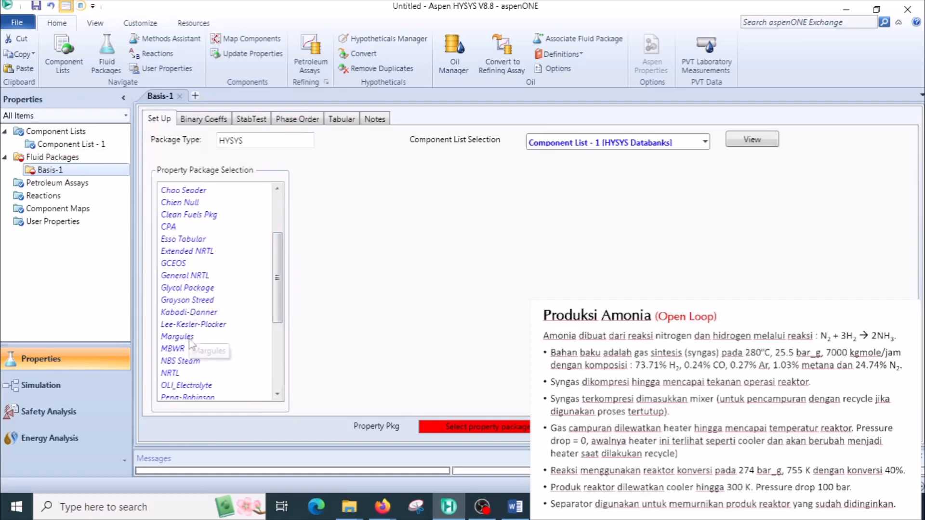
{"action": "scroll", "coordinate": [190, 344], "scroll_direction": "down", "scroll_amount": 3}
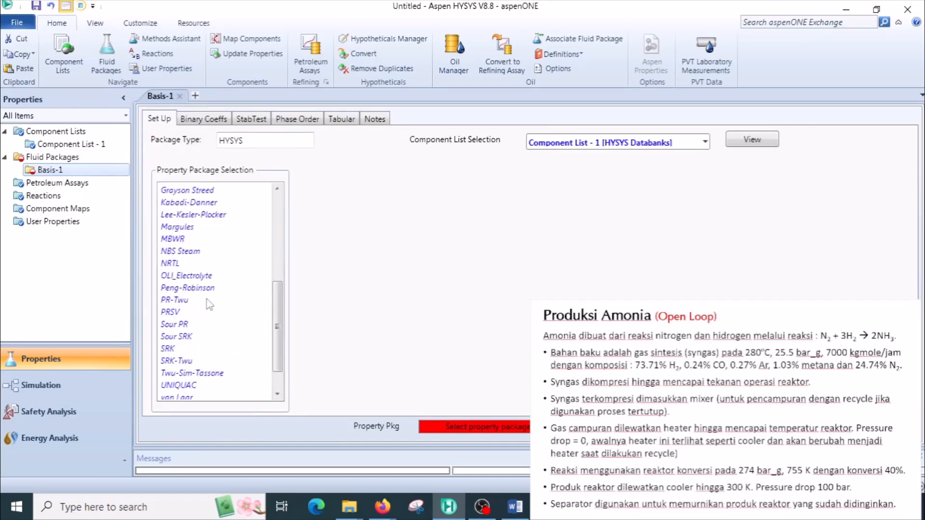
{"action": "left_click", "coordinate": [203, 289]}
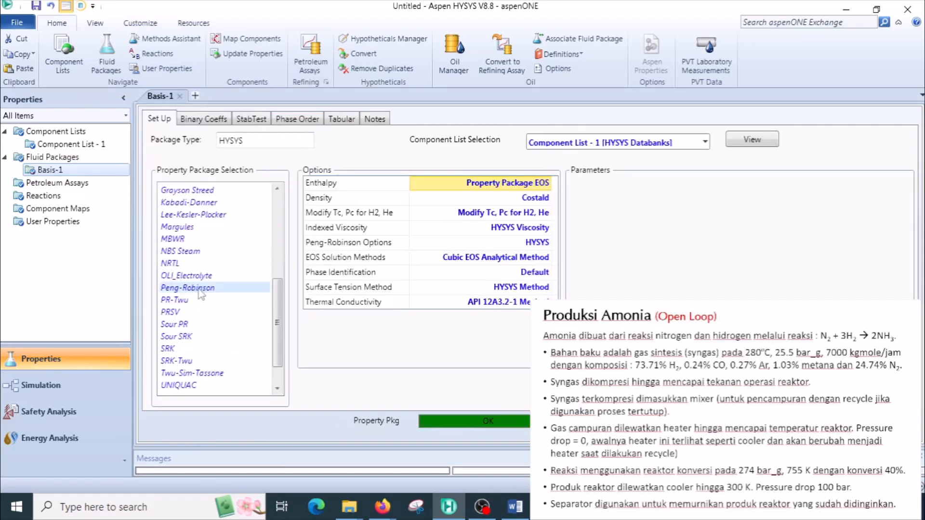
Step: Add a new reaction set to the case's reactions
{"action": "left_click", "coordinate": [44, 196]}
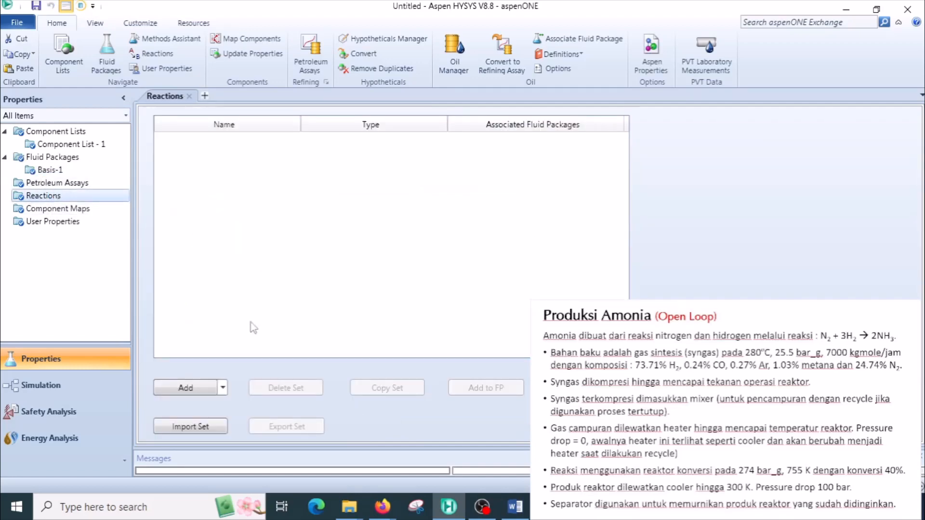
{"action": "left_click", "coordinate": [186, 389]}
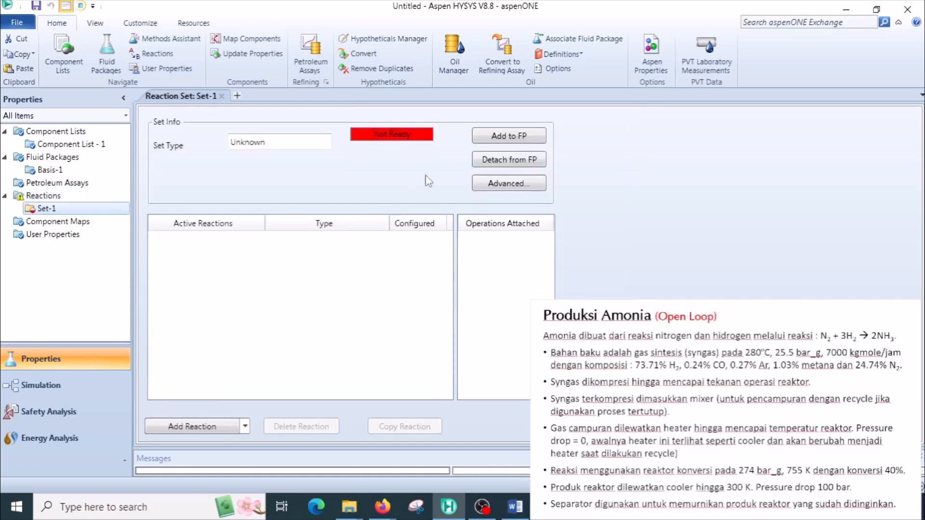
Step: Add a HYSYS Conversion reaction to the reaction set
{"action": "left_click", "coordinate": [200, 427]}
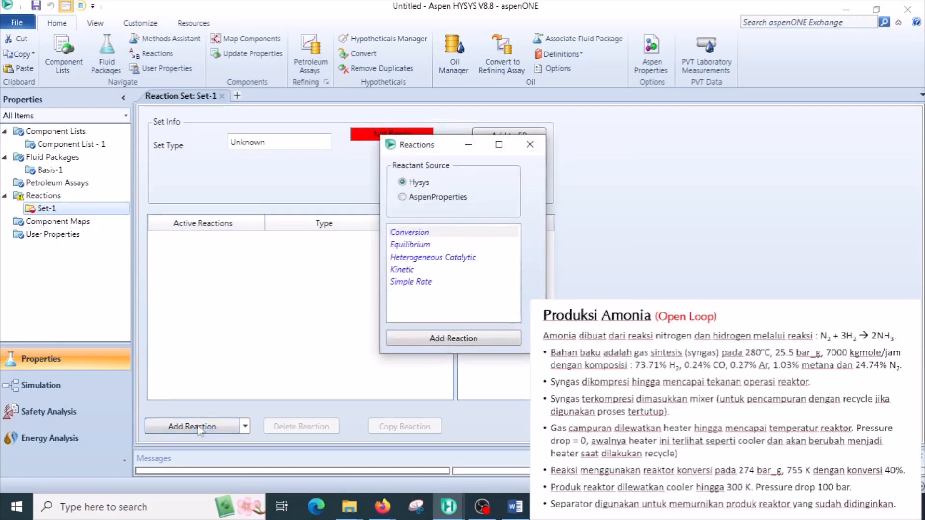
{"action": "left_click_drag", "start_coordinate": [423, 147], "coordinate": [284, 114]}
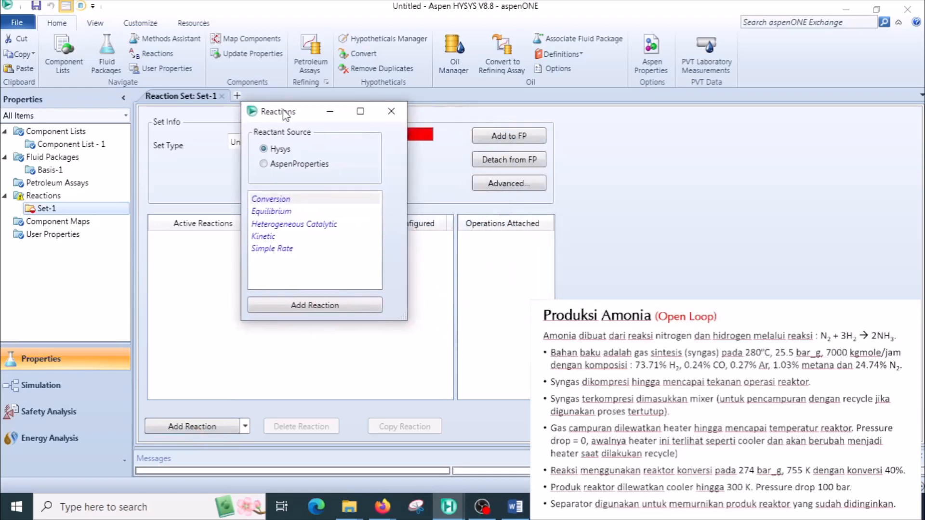
{"action": "left_click", "coordinate": [295, 202]}
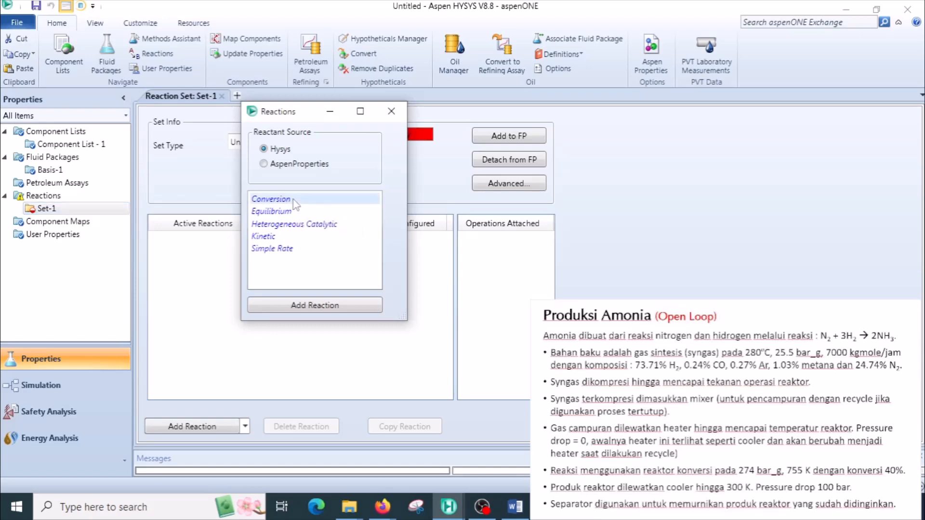
{"action": "left_click", "coordinate": [315, 308]}
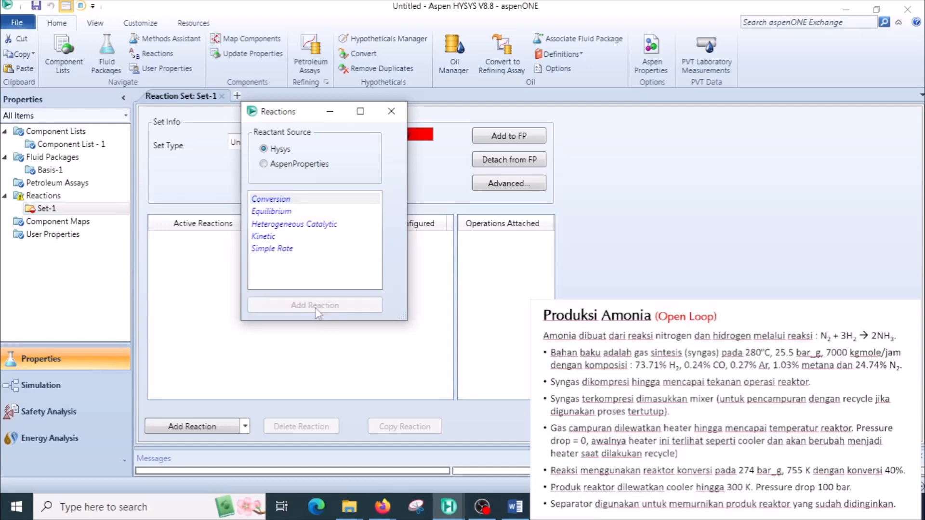
{"action": "left_click", "coordinate": [391, 112]}
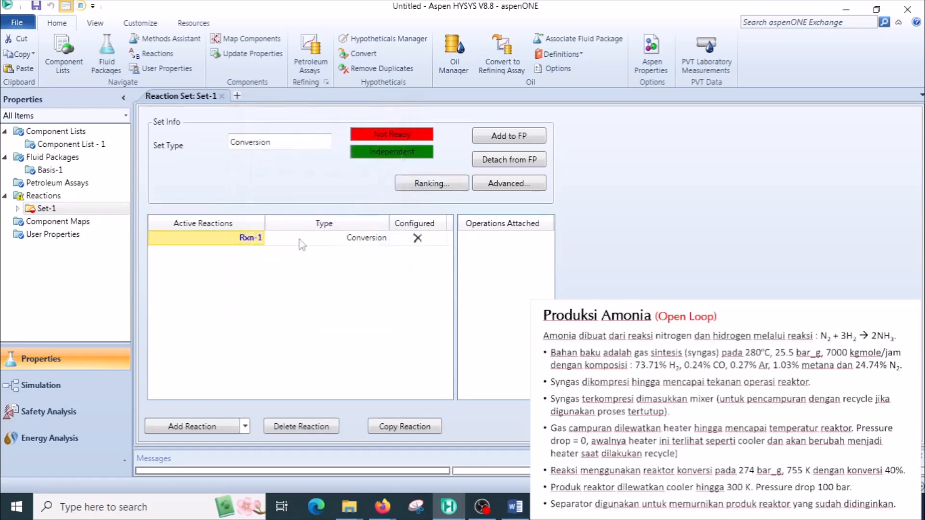
Step: Add Nitrogen and Hydrogen as components in the conversion reaction's stoichiometry
{"action": "double_click", "coordinate": [251, 237]}
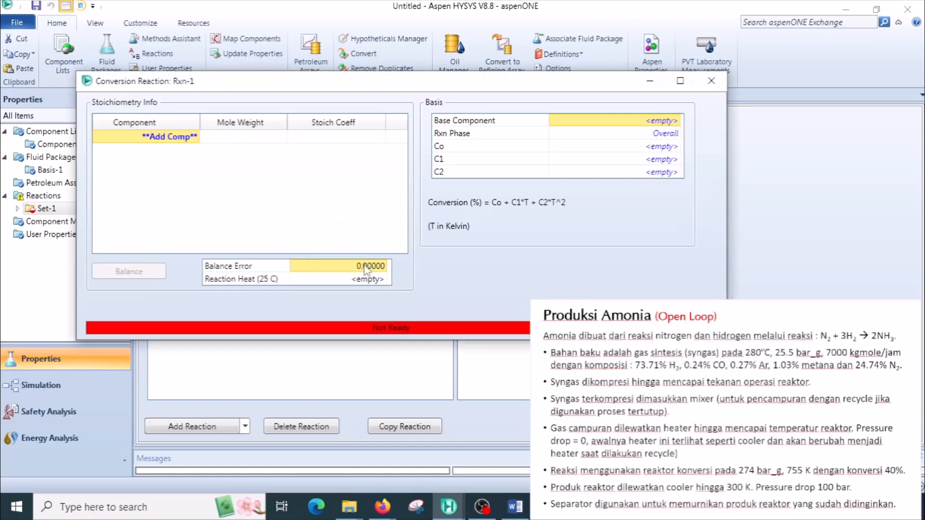
{"action": "left_click", "coordinate": [196, 139]}
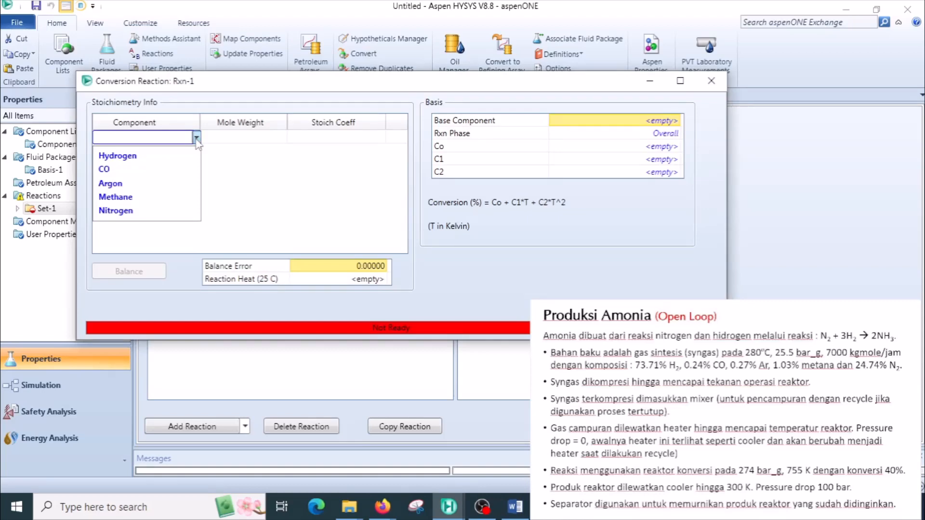
{"action": "left_click", "coordinate": [134, 212]}
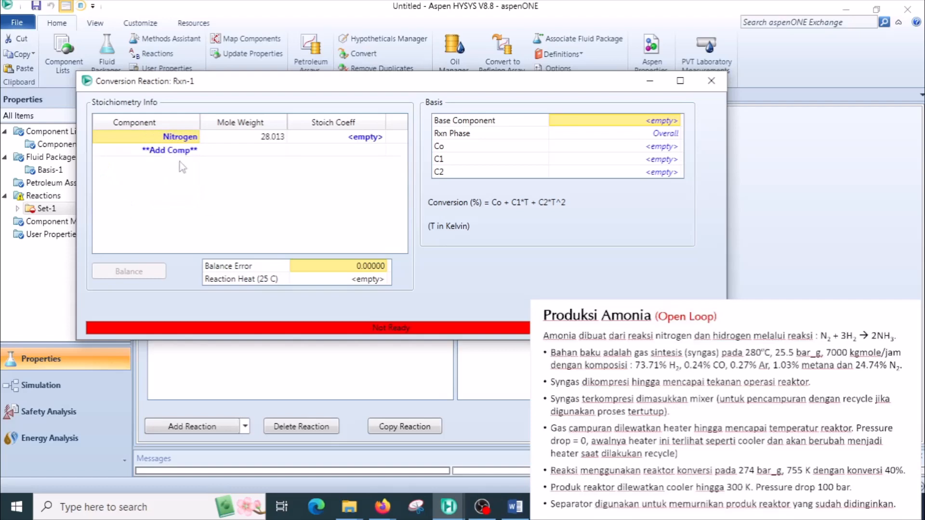
{"action": "left_click", "coordinate": [197, 150]}
{"action": "left_click", "coordinate": [136, 171]}
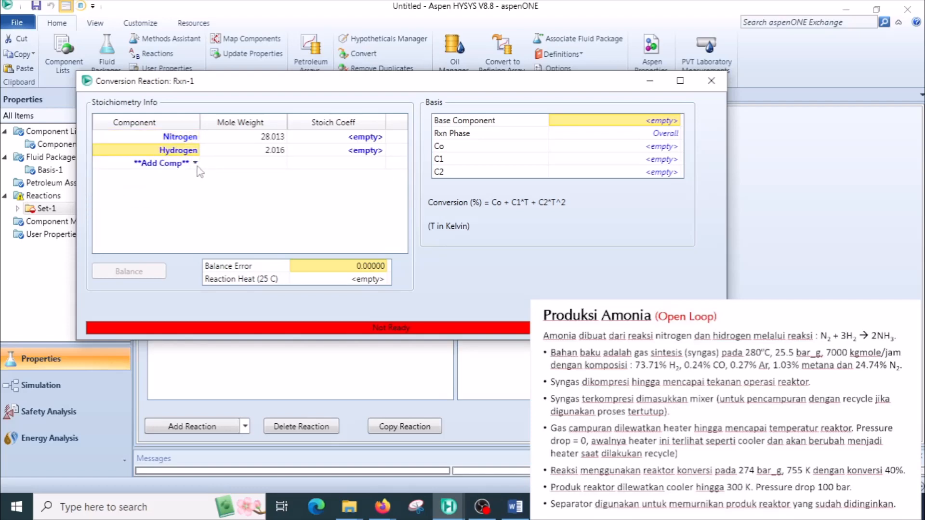
{"action": "left_click", "coordinate": [196, 163]}
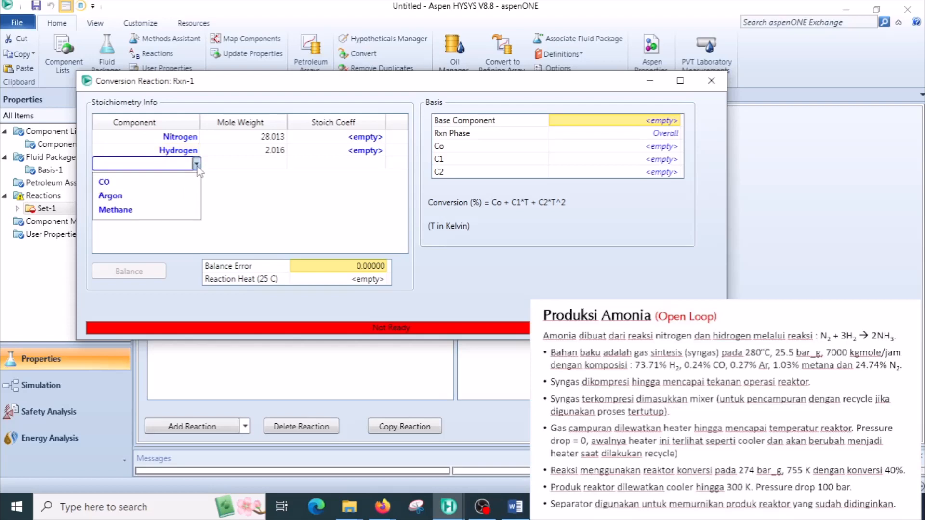
{"action": "left_click", "coordinate": [282, 207]}
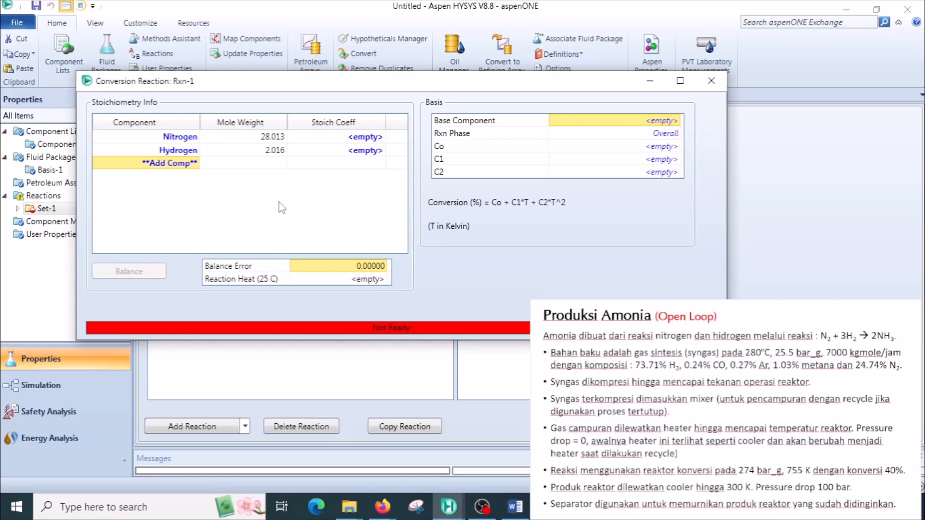
{"action": "left_click", "coordinate": [712, 85]}
Step: Search the pure components for "ammo" and add Ammonia to the component list
{"action": "double_click", "coordinate": [45, 144]}
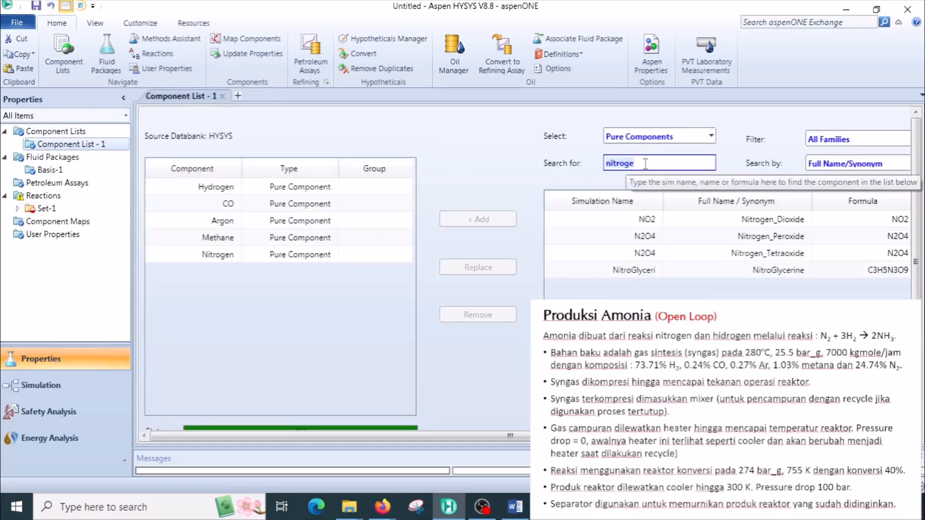
{"action": "type", "text": "ammo"}
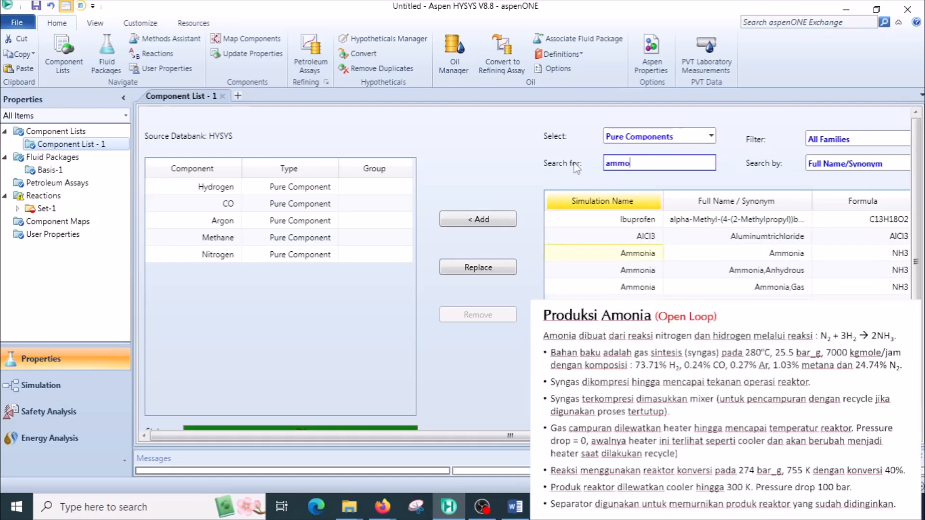
{"action": "double_click", "coordinate": [609, 255]}
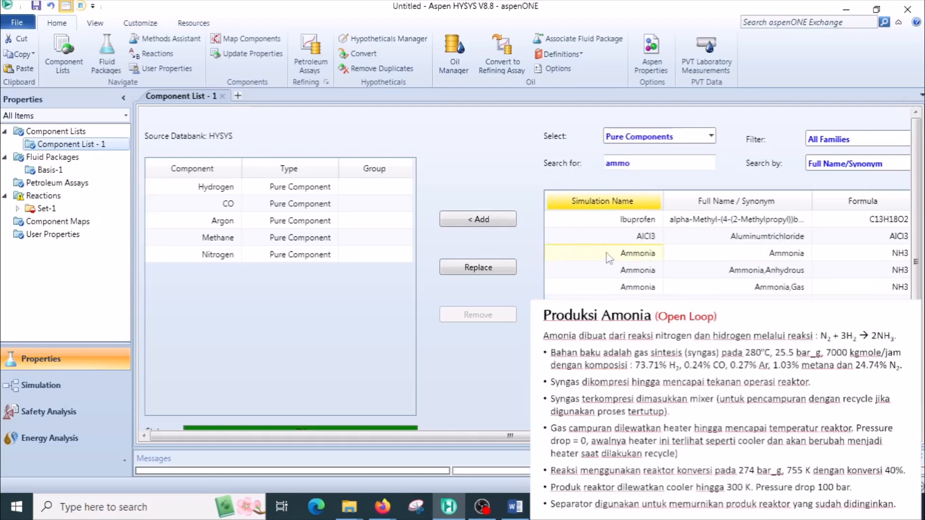
Step: Reopen the conversion reaction in the reaction set and add Ammonia to its stoichiometry
{"action": "double_click", "coordinate": [46, 208]}
{"action": "double_click", "coordinate": [258, 239]}
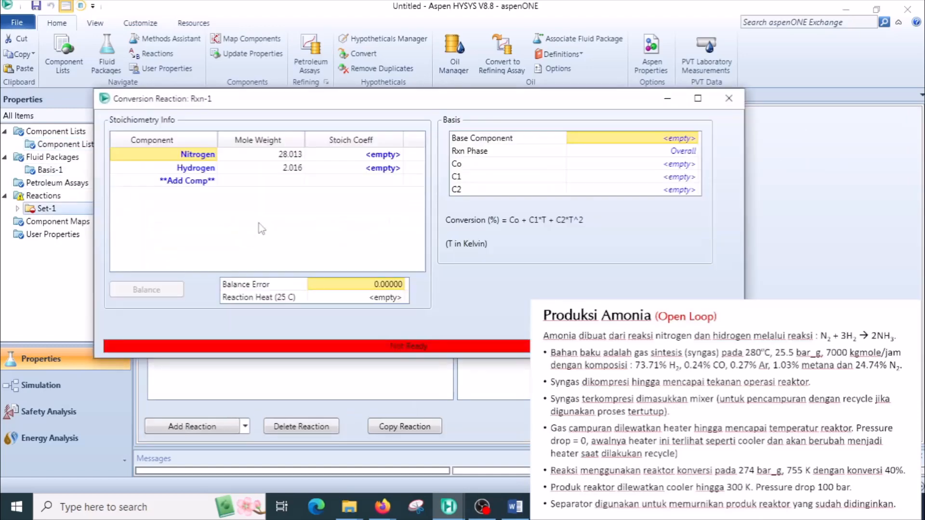
{"action": "left_click", "coordinate": [203, 181]}
{"action": "left_click", "coordinate": [214, 181]}
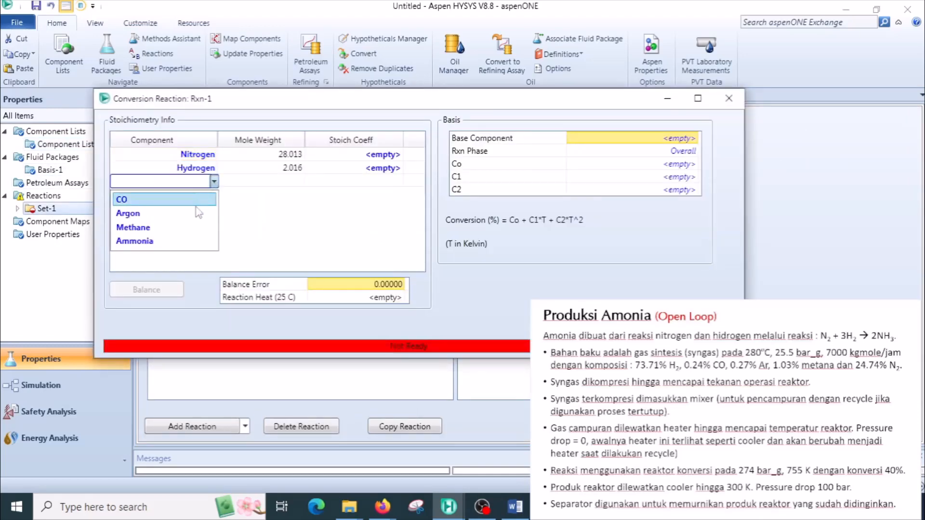
{"action": "left_click", "coordinate": [166, 242]}
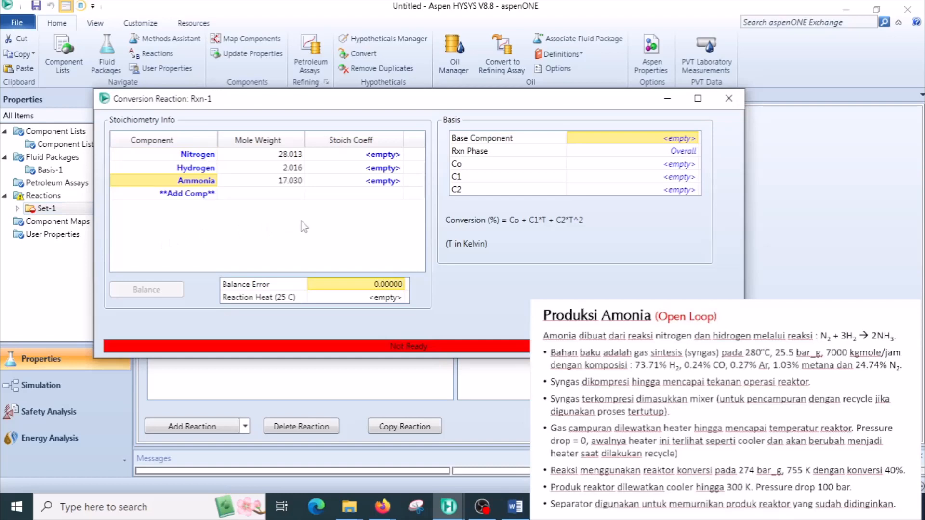
Step: Set the stoichiometric coefficients to -1 for Nitrogen, -3 for Hydrogen and 2 for Ammonia
{"action": "left_click", "coordinate": [374, 160]}
{"action": "type", "text": "-1"}
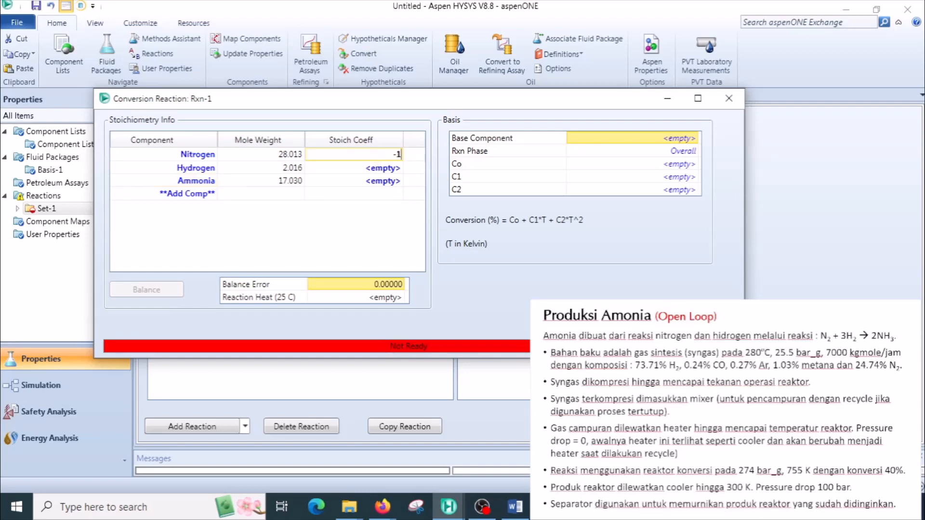
{"action": "key", "text": "Return"}
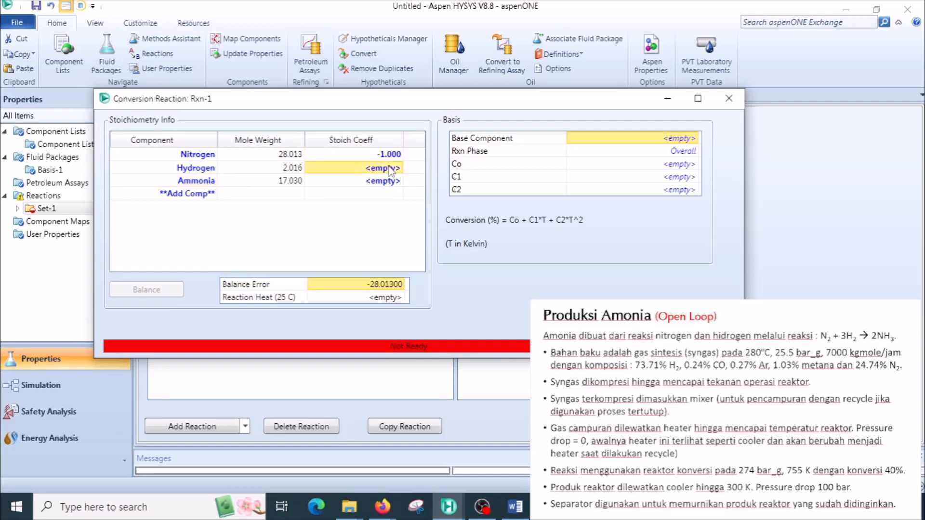
{"action": "type", "text": "-3"}
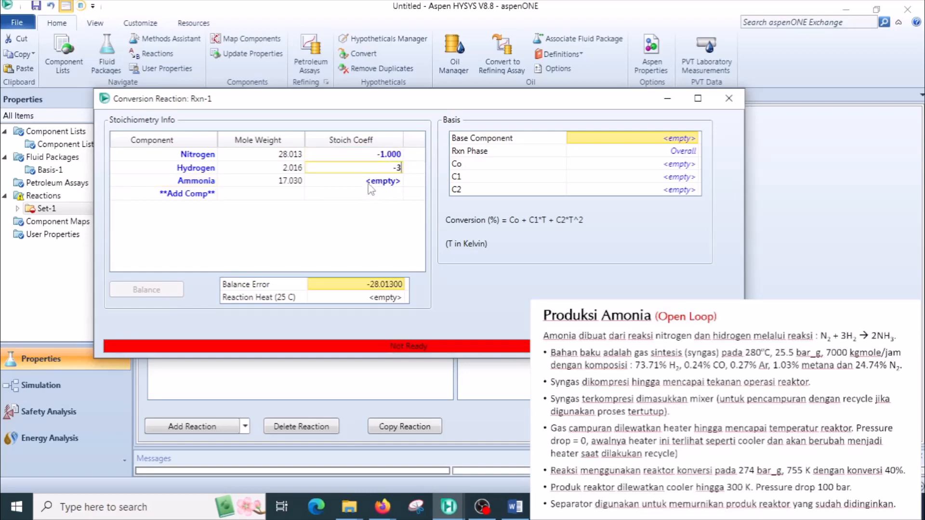
{"action": "key", "text": "Return"}
{"action": "type", "text": "2"}
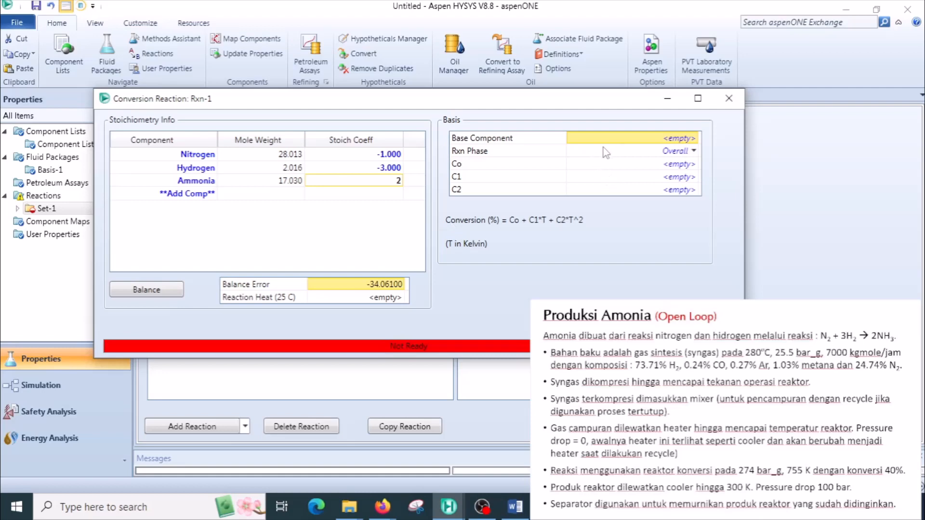
Step: Choose Hydrogen as the reaction's base component and set the conversion coefficient Co to 40
{"action": "left_click", "coordinate": [694, 139]}
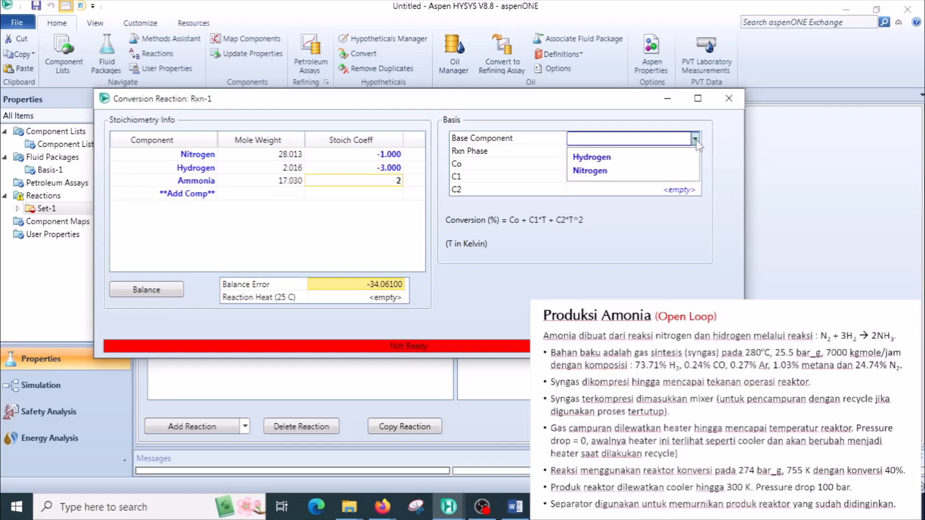
{"action": "left_click", "coordinate": [593, 160]}
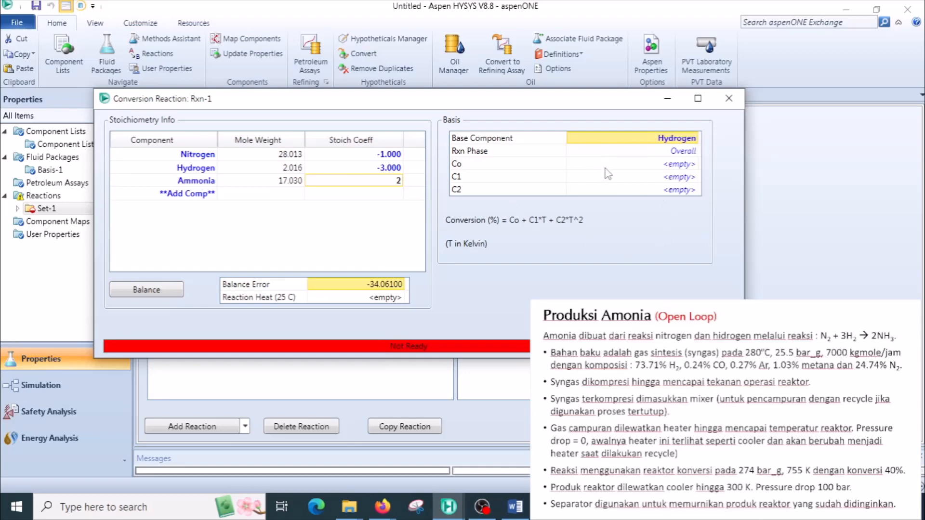
{"action": "left_click", "coordinate": [679, 165]}
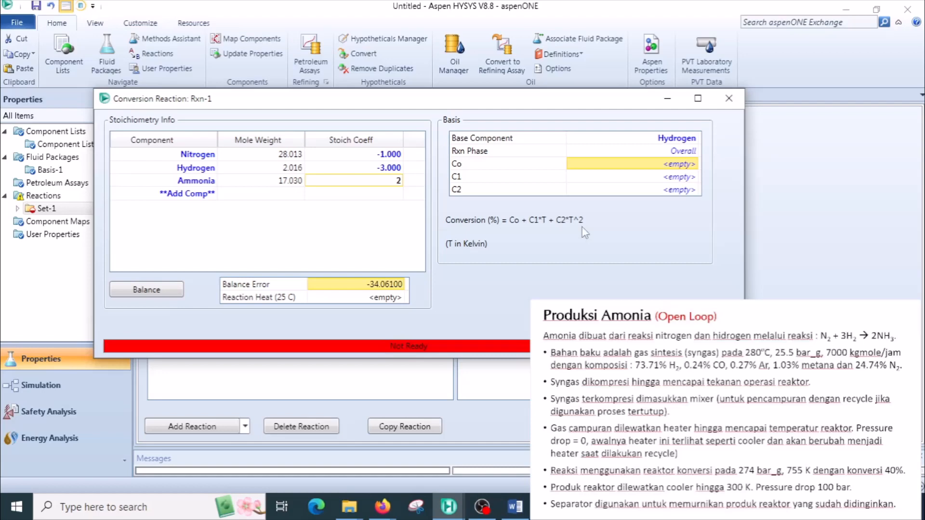
{"action": "type", "text": "40"}
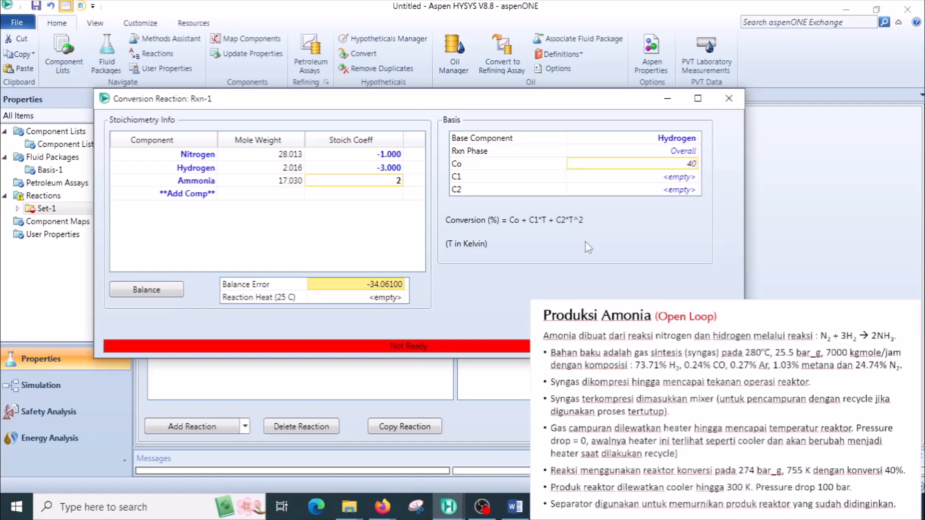
{"action": "left_click", "coordinate": [603, 182]}
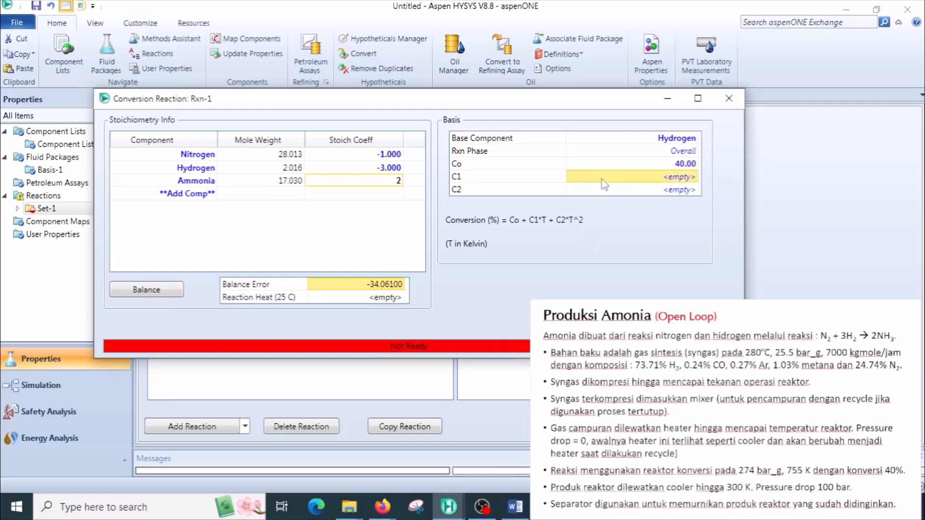
{"action": "left_click", "coordinate": [375, 193]}
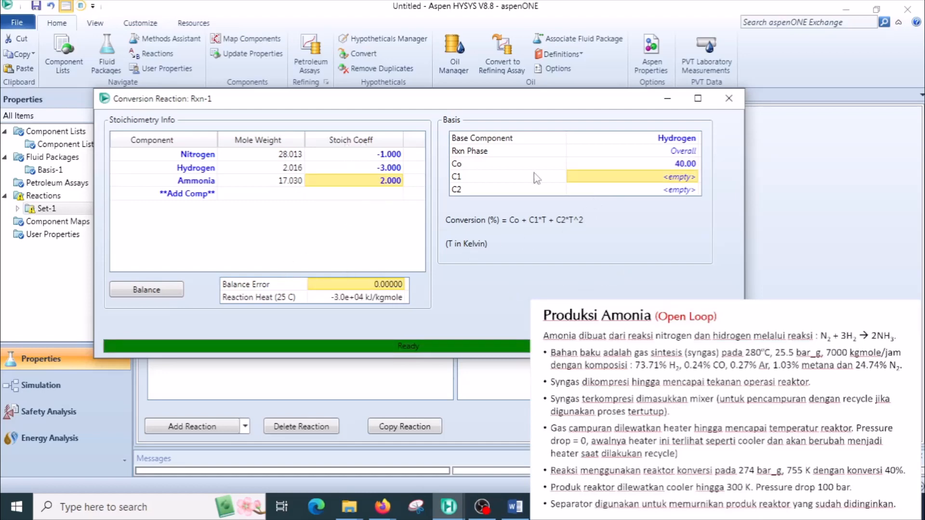
{"action": "left_click", "coordinate": [699, 140]}
{"action": "left_click", "coordinate": [700, 139]}
{"action": "left_click", "coordinate": [674, 157]}
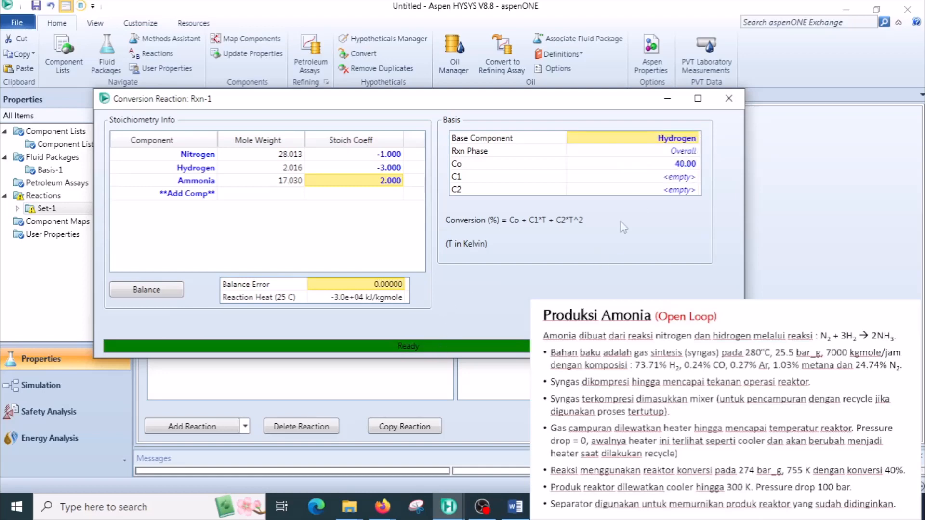
{"action": "left_click", "coordinate": [730, 97]}
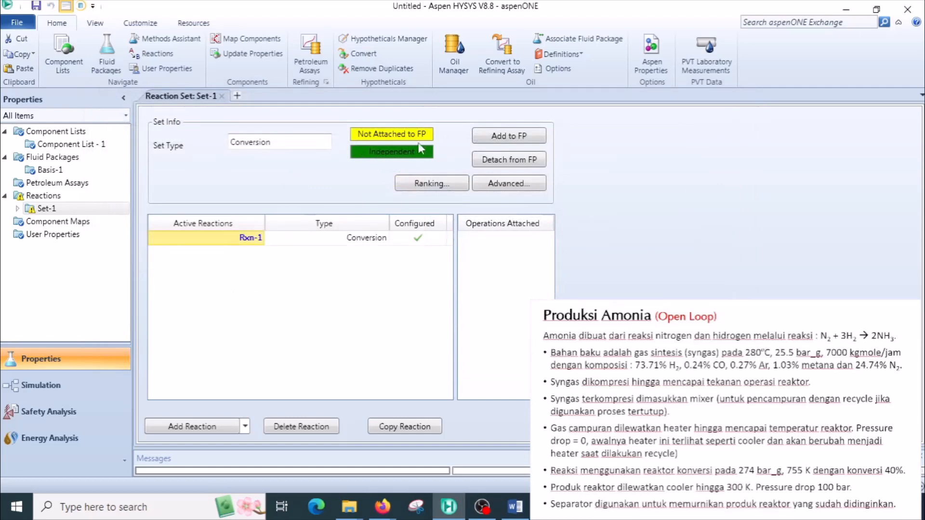
Step: Attach the reaction set to the Basis-1 Peng-Robinson fluid package and switch to the simulation environment
{"action": "left_click", "coordinate": [504, 136]}
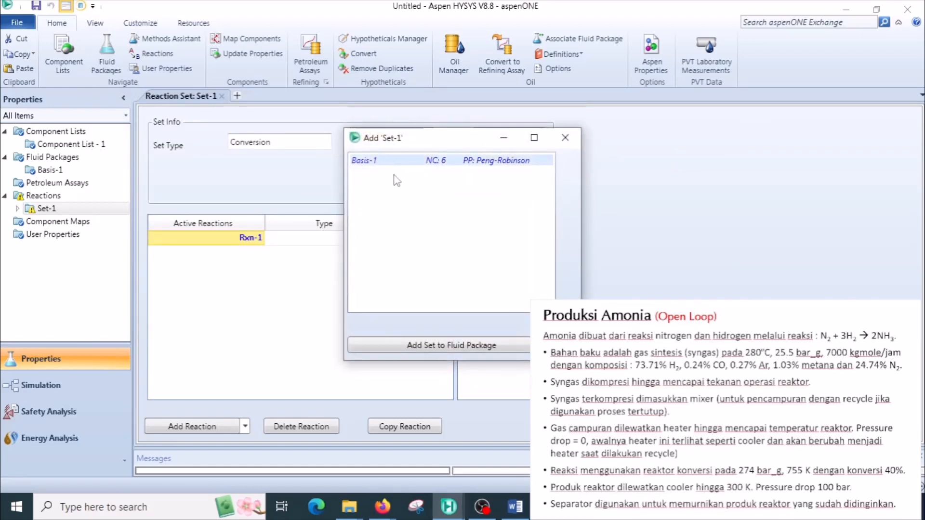
{"action": "left_click", "coordinate": [437, 346]}
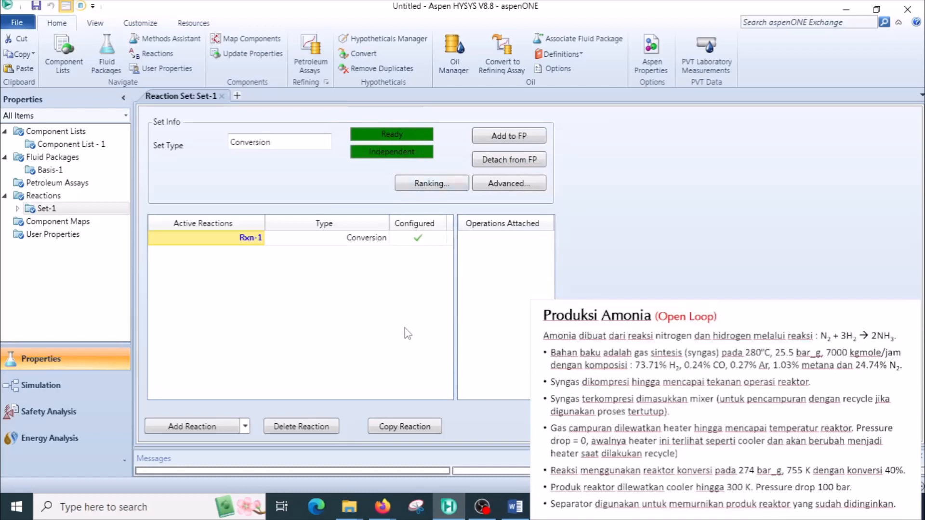
{"action": "left_click", "coordinate": [67, 388]}
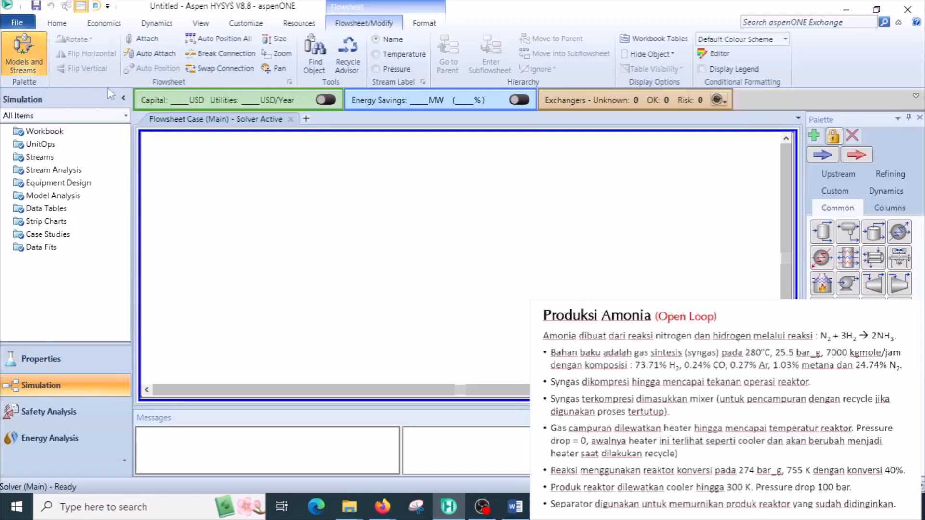
Step: Review the display units defined in the bar_g-kg-C unit set
{"action": "left_click", "coordinate": [59, 24]}
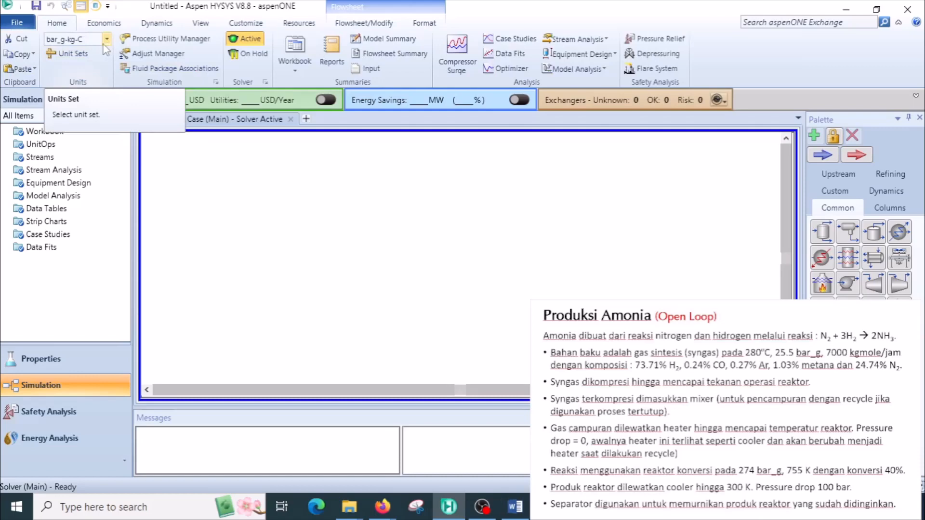
{"action": "left_click", "coordinate": [80, 61]}
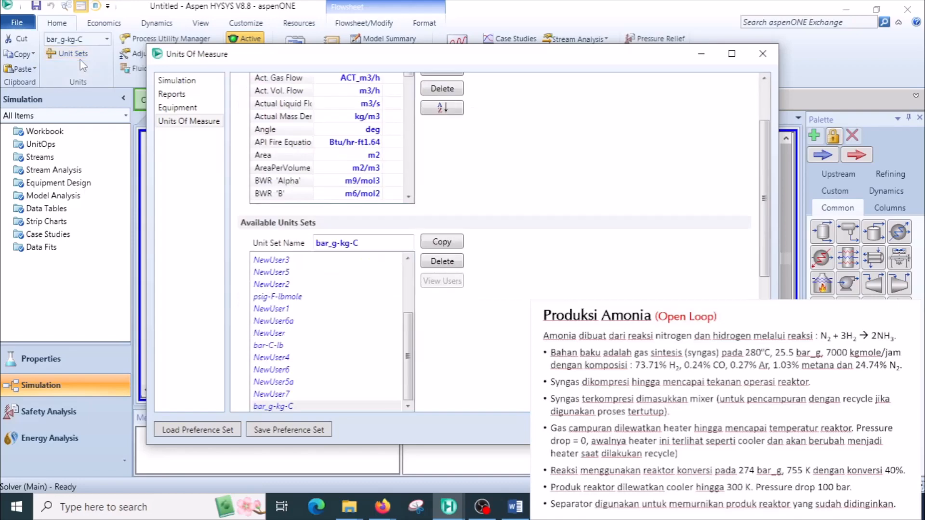
{"action": "left_click_drag", "start_coordinate": [766, 149], "coordinate": [767, 114]}
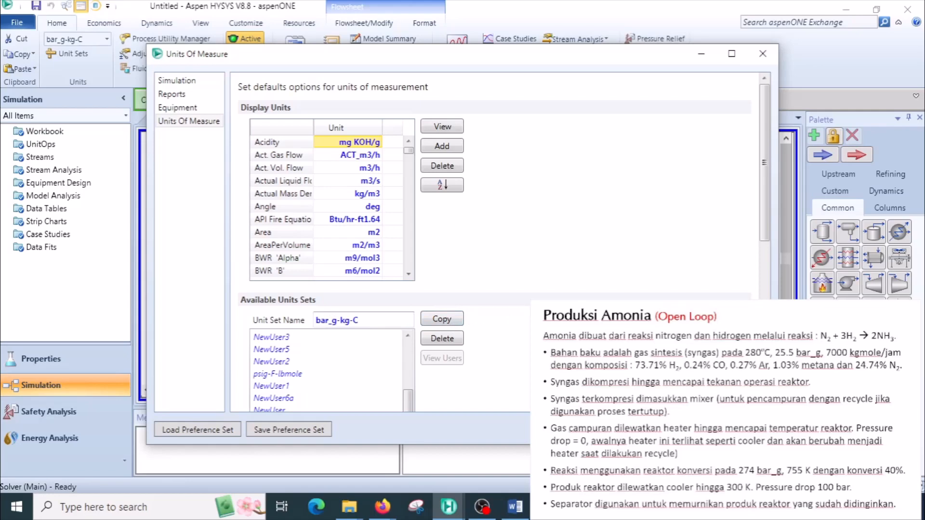
{"action": "left_click", "coordinate": [699, 430]}
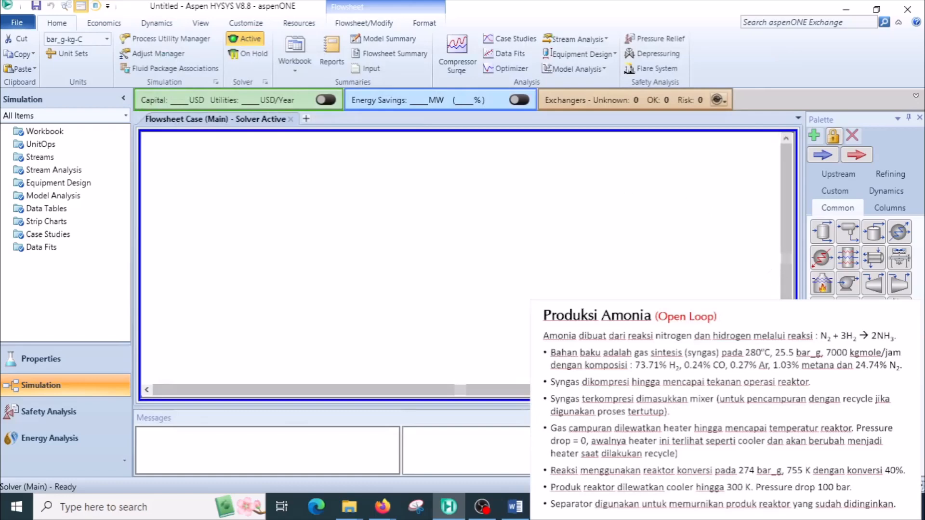
Step: Place a compressor at the start of the empty flowsheet and name it Kompresor
{"action": "left_click", "coordinate": [899, 284]}
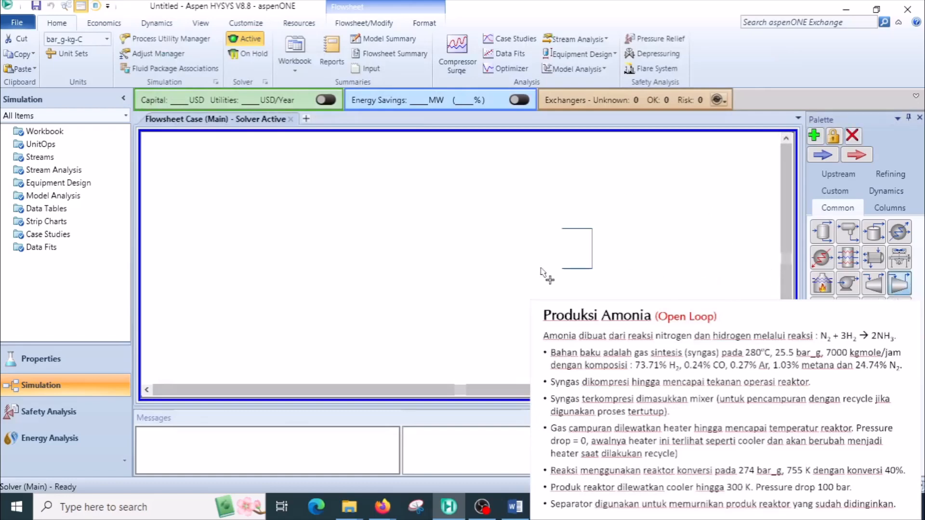
{"action": "left_click", "coordinate": [200, 262]}
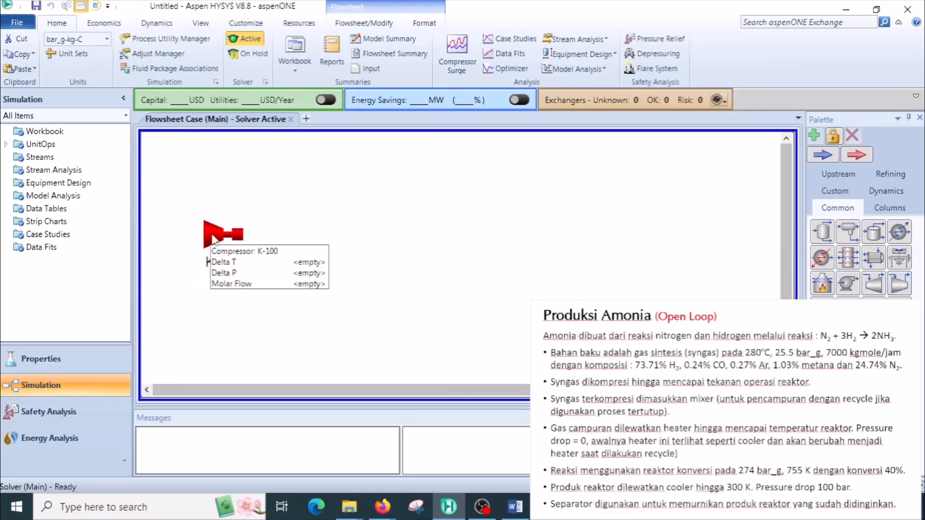
{"action": "double_click", "coordinate": [228, 238]}
{"action": "left_click", "coordinate": [329, 123]}
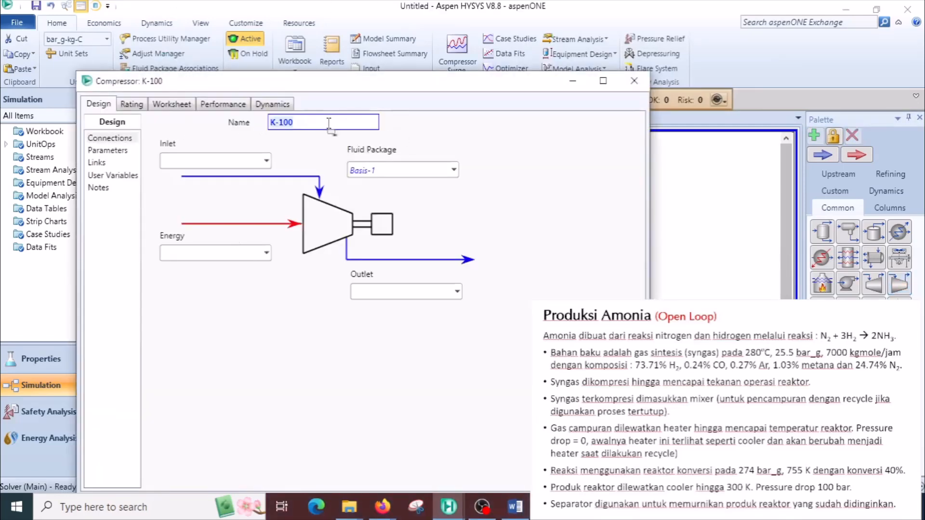
{"action": "type", "text": "Kompresor"}
Step: Connect the compressor to a new inlet stream Syngas and a new outlet stream Syngas Terkompresi
{"action": "left_click", "coordinate": [229, 159]}
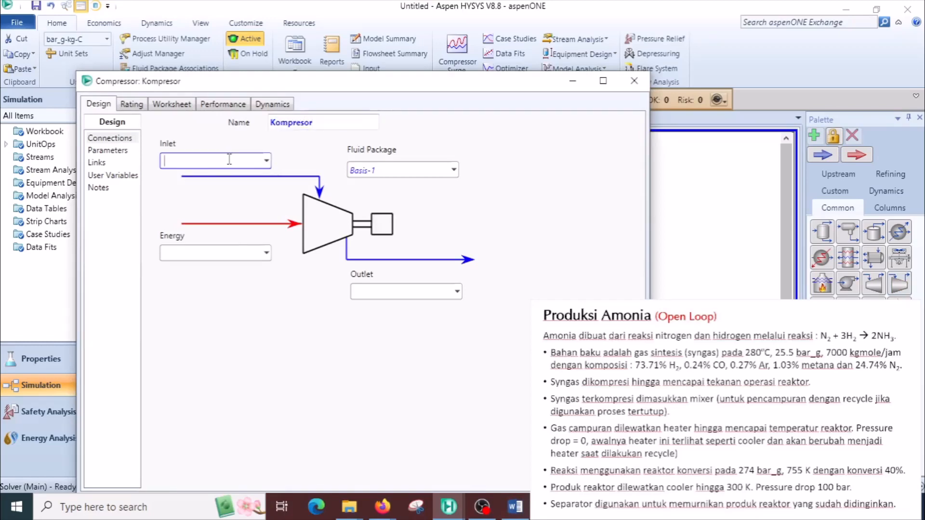
{"action": "type", "text": "Syngas"}
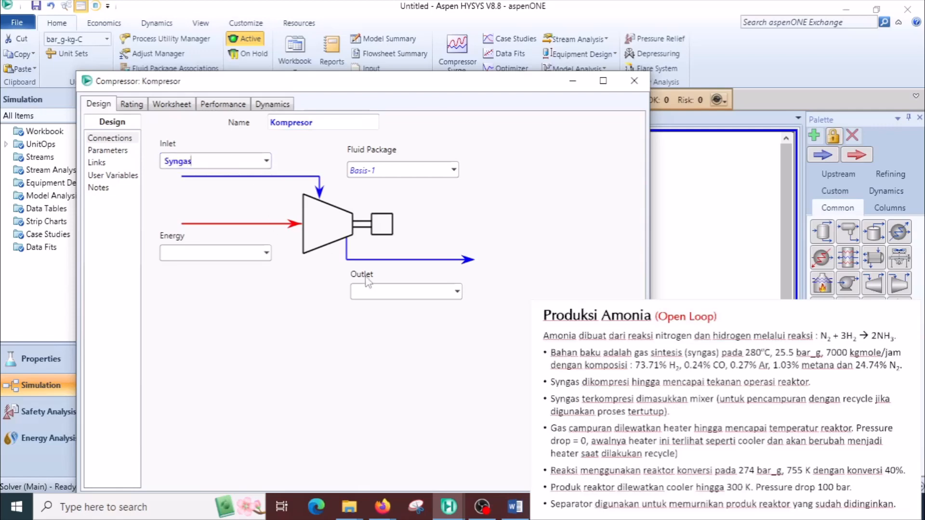
{"action": "left_click", "coordinate": [375, 293]}
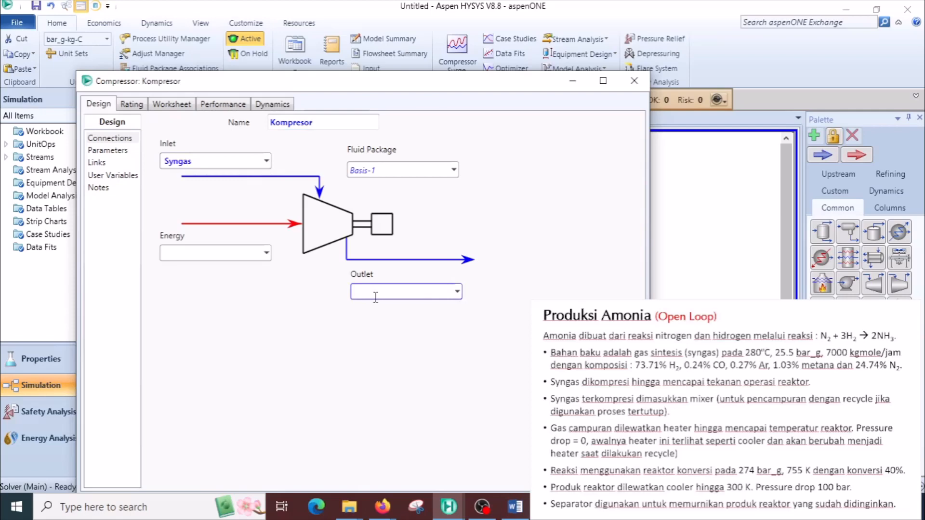
{"action": "type", "text": "Syngas"}
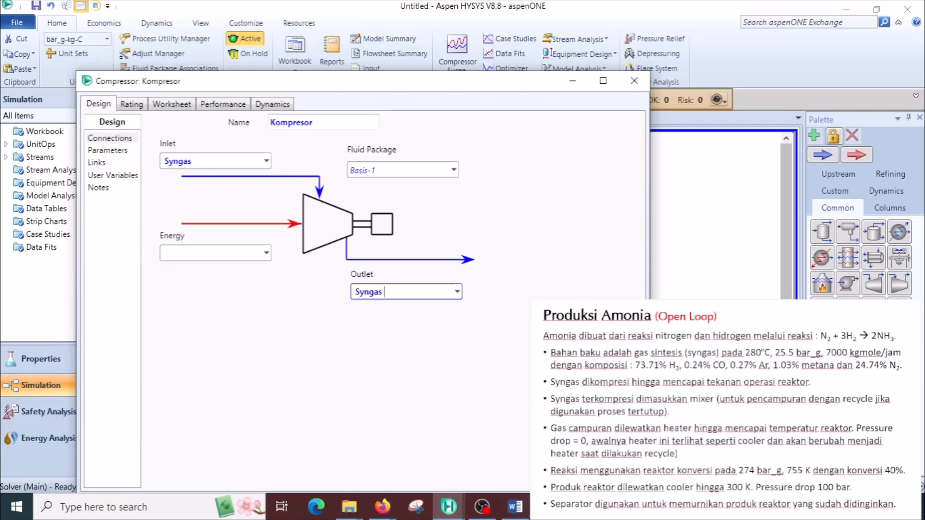
{"action": "type", "text": "Terkompresi"}
{"action": "key", "text": "Return"}
Step: Assign a new energy stream named Q-Komp to the compressor
{"action": "left_click", "coordinate": [181, 253]}
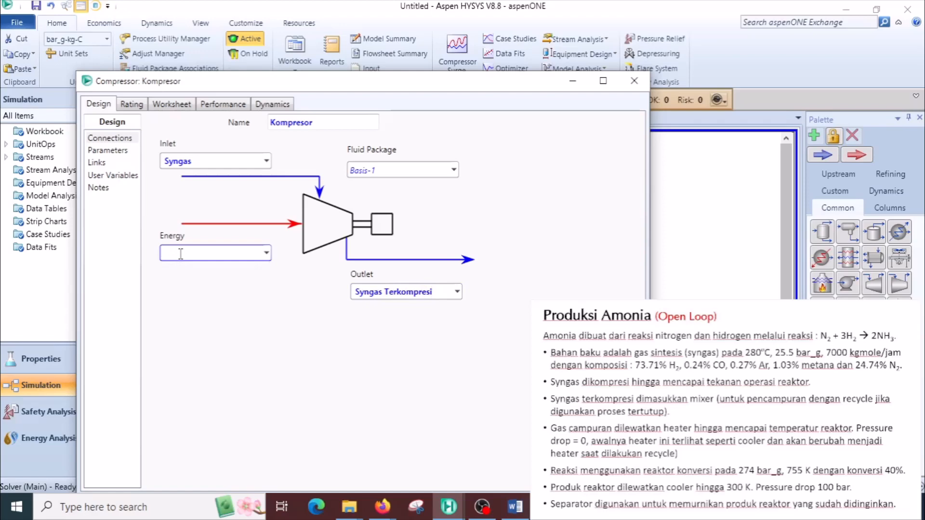
{"action": "type", "text": "Q-komp"}
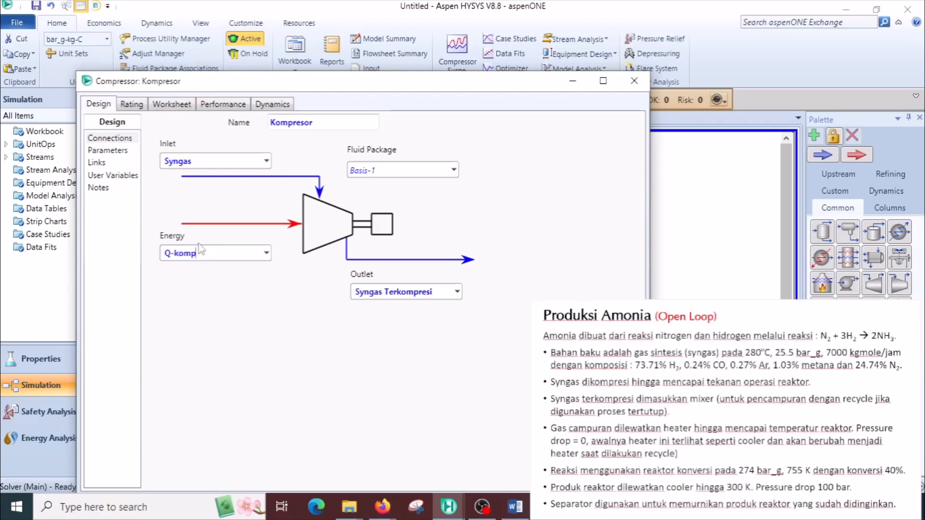
{"action": "key", "text": "BackSpace"}
{"action": "key", "text": "BackSpace"}
{"action": "key", "text": "BackSpace"}
{"action": "key", "text": "BackSpace"}
{"action": "key", "text": "BackSpace"}
{"action": "key", "text": "BackSpace"}
{"action": "type", "text": "K"}
{"action": "key", "text": "BackSpace"}
{"action": "type", "text": "Q"}
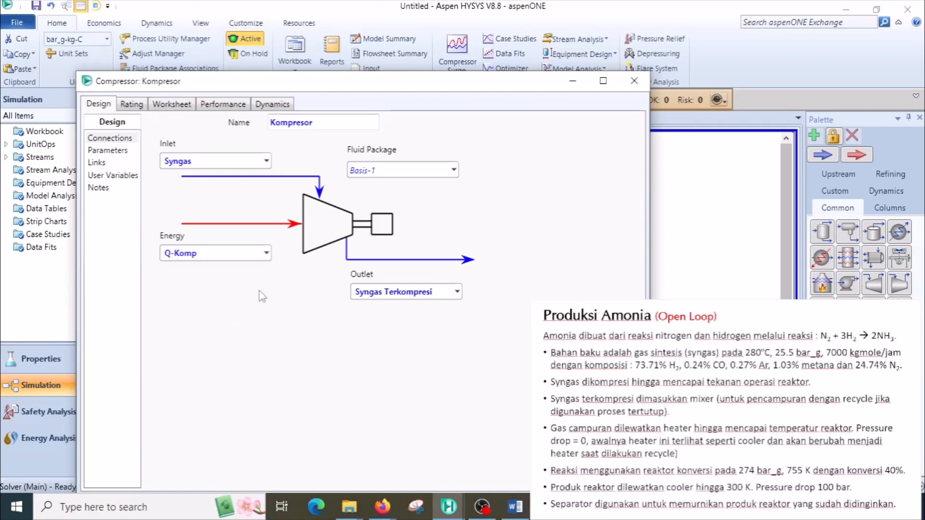
Step: Set the Syngas stream conditions to 280 C, 25.5 bar_g and a molar flow of 7000 kgmole/h
{"action": "left_click", "coordinate": [110, 150]}
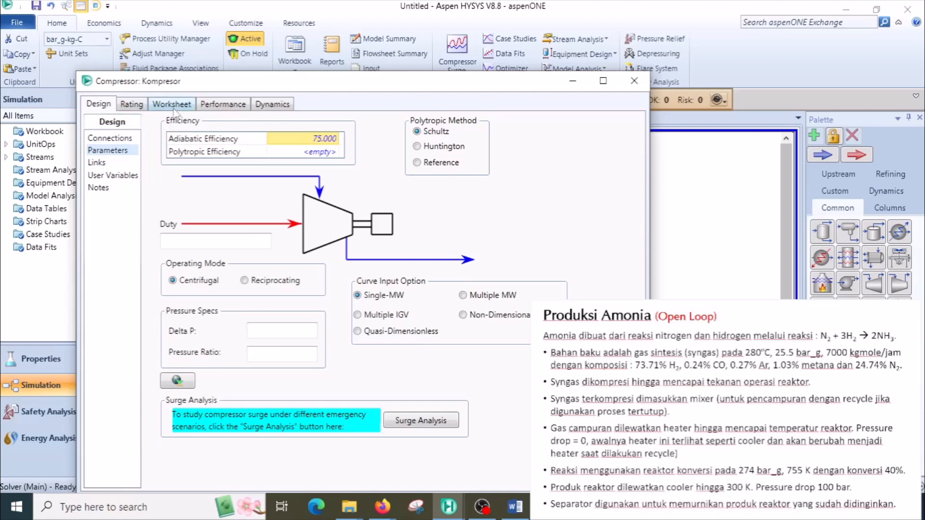
{"action": "left_click", "coordinate": [173, 105]}
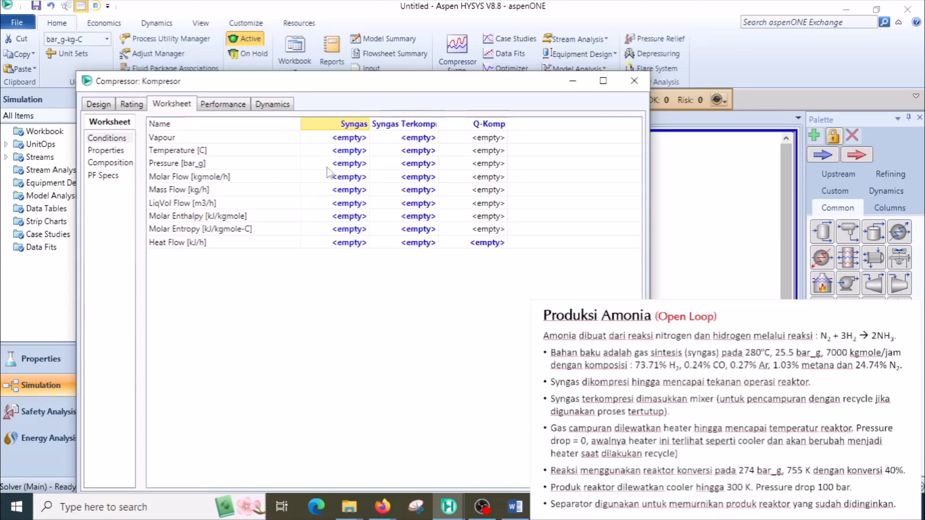
{"action": "left_click", "coordinate": [356, 151]}
{"action": "type", "text": "280"}
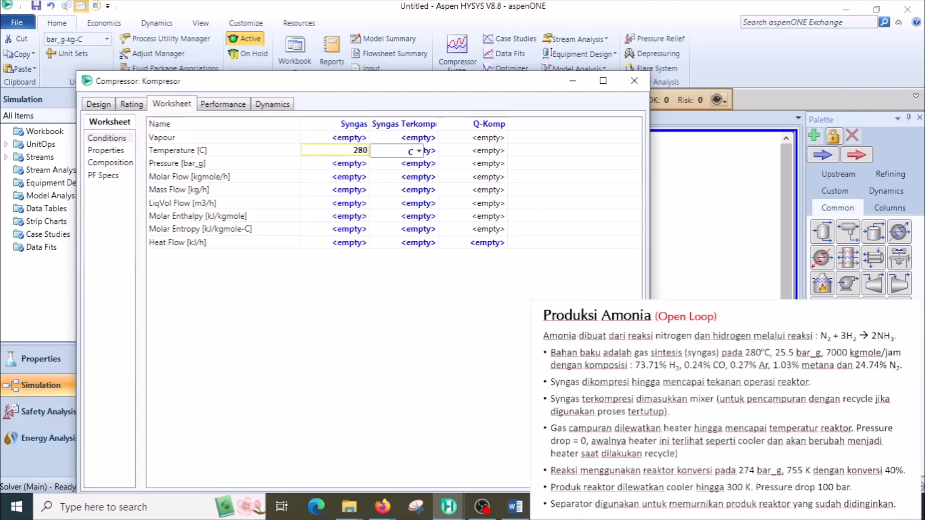
{"action": "left_click", "coordinate": [351, 167]}
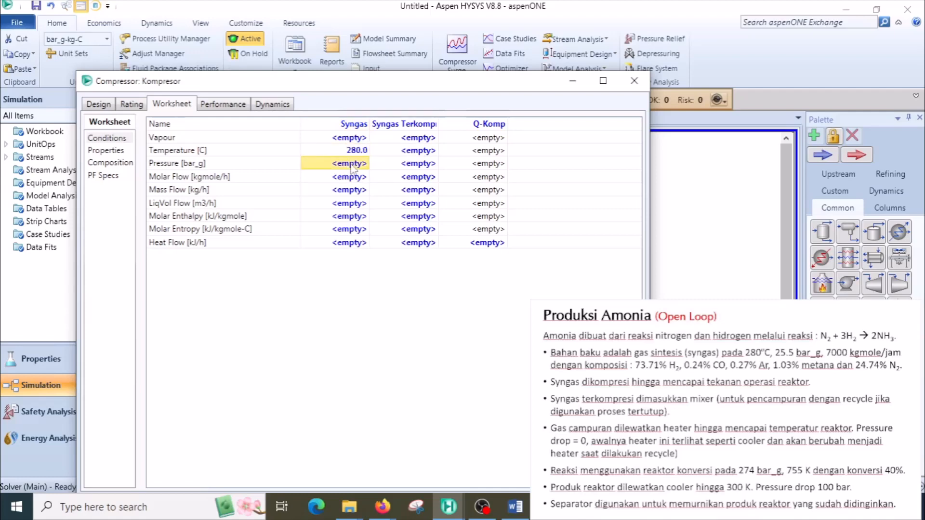
{"action": "type", "text": "25.5"}
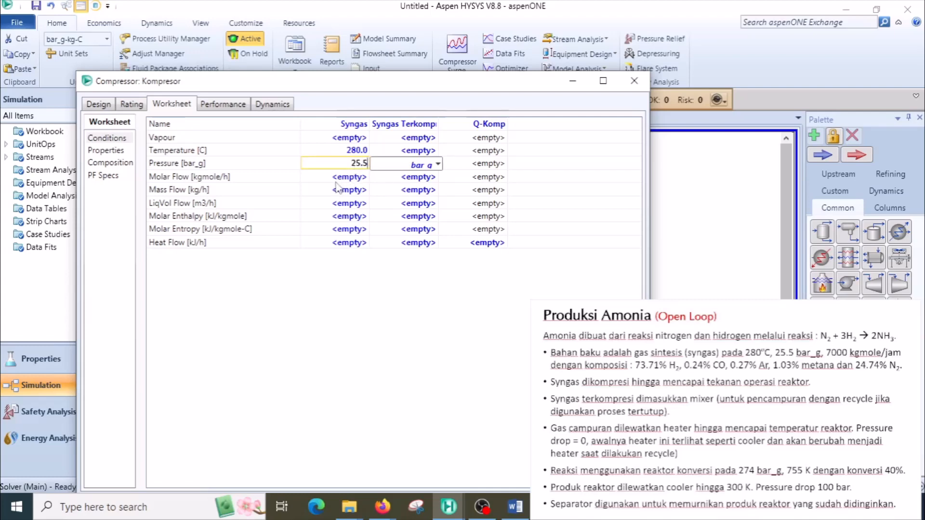
{"action": "key", "text": "Return"}
{"action": "type", "text": "7000"}
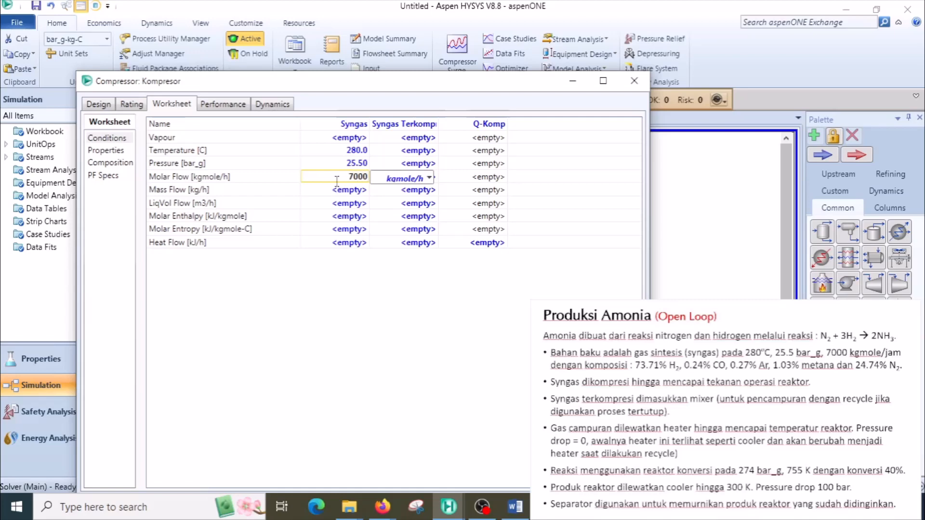
{"action": "key", "text": "Return"}
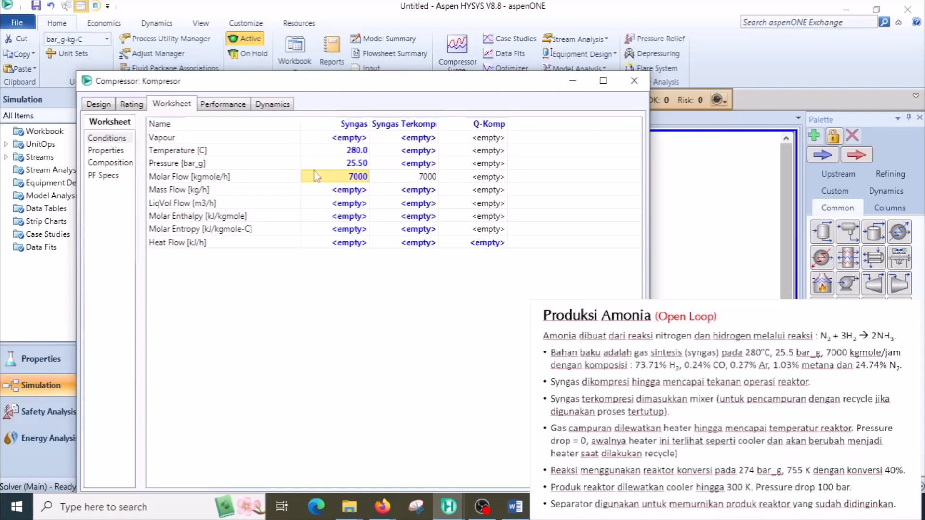
Step: Set the pressure of the Syngas Terkompresi outlet stream to 274 bar_g
{"action": "mouse_move", "coordinate": [316, 174]}
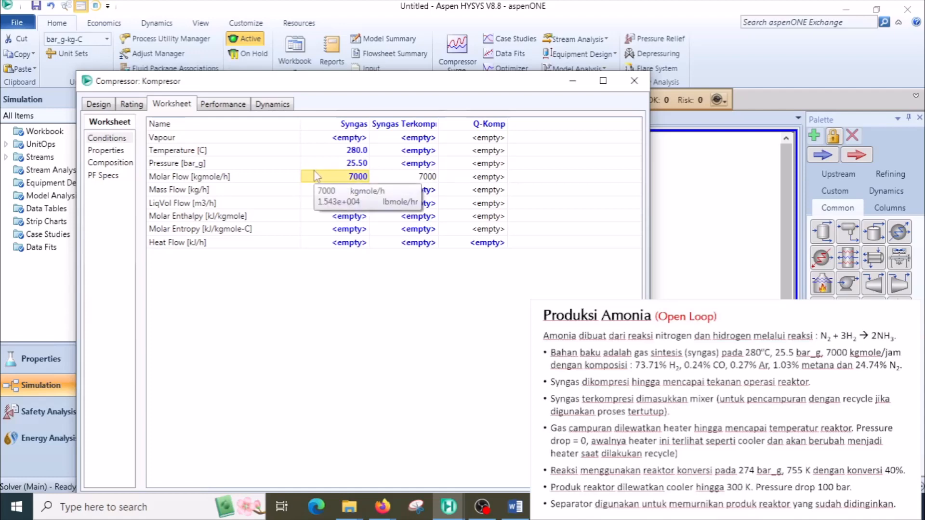
{"action": "mouse_move", "coordinate": [375, 179]}
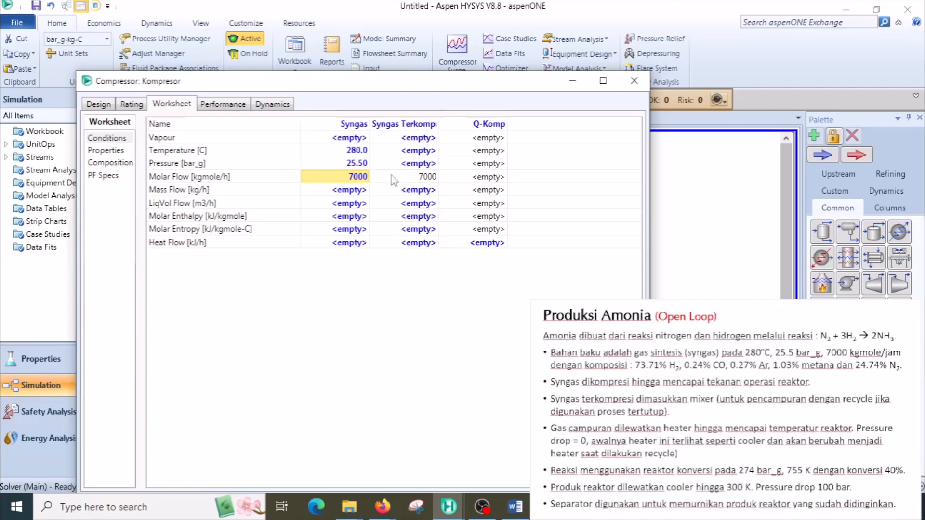
{"action": "left_click", "coordinate": [412, 166]}
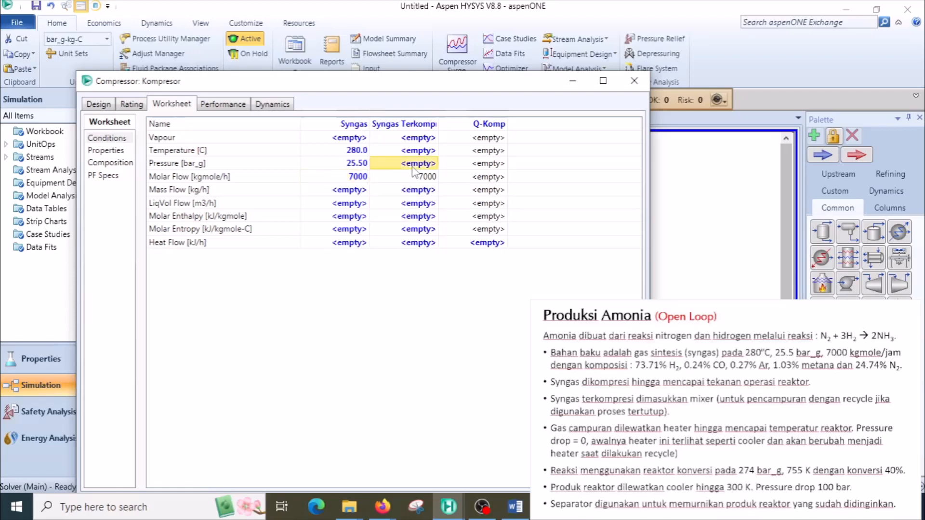
{"action": "type", "text": "274"}
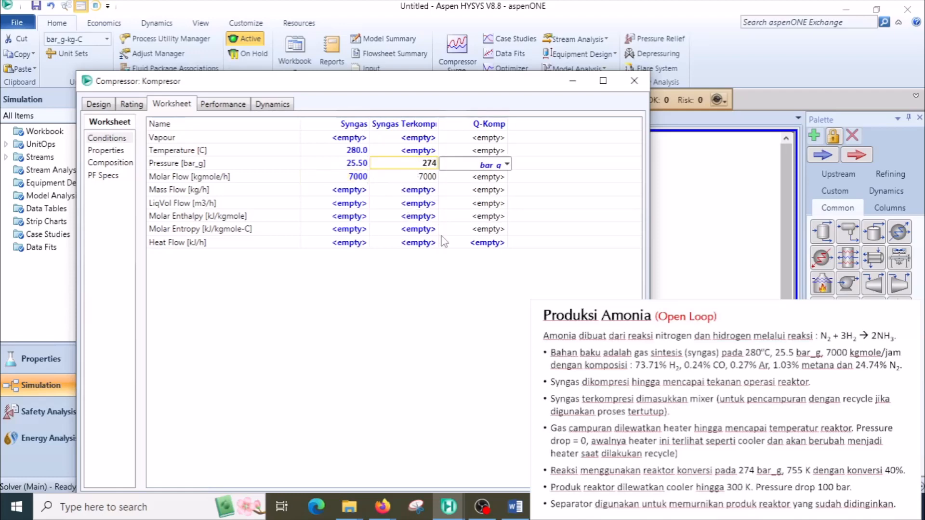
{"action": "key", "text": "Return"}
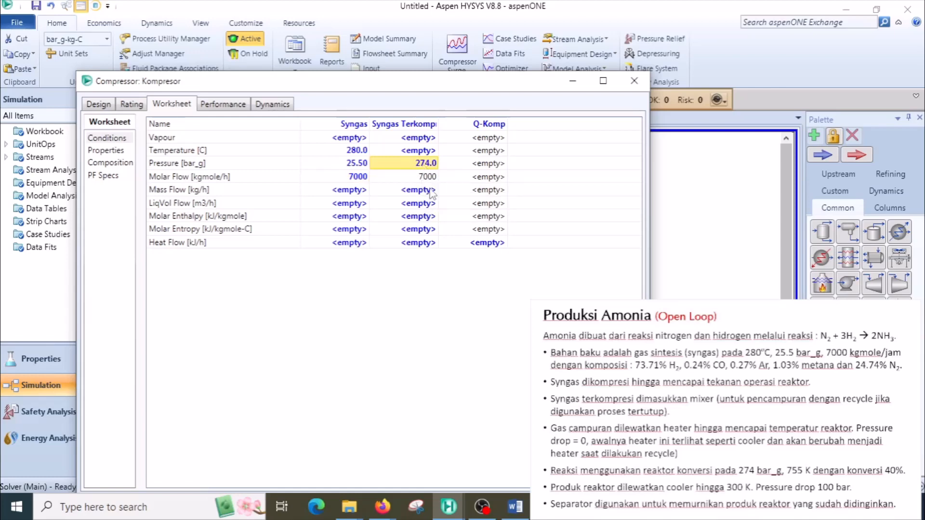
Step: Open the composition of the Syngas stream and enter mole fractions of 0.7371 for Hydrogen and 0.0024 for CO
{"action": "left_click", "coordinate": [110, 163]}
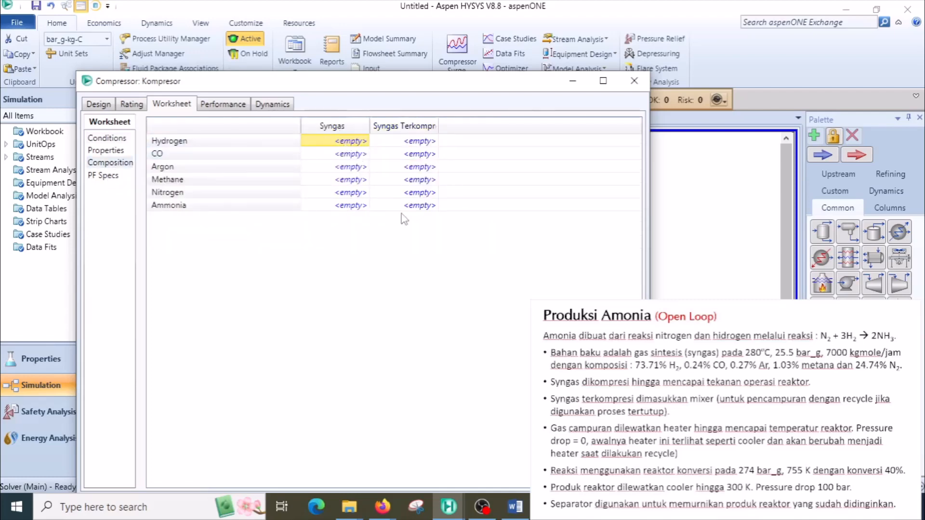
{"action": "type", "text": "0"}
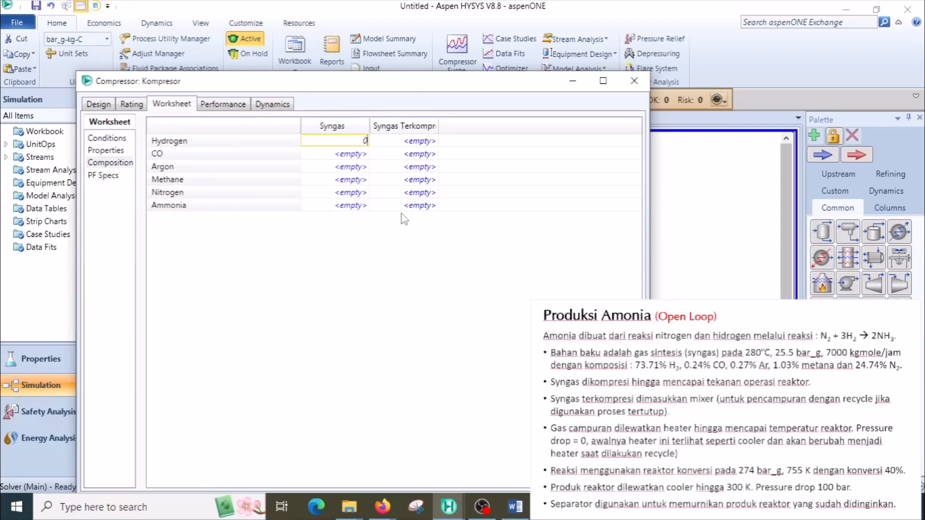
{"action": "type", "text": ".7371"}
{"action": "key", "text": "Return"}
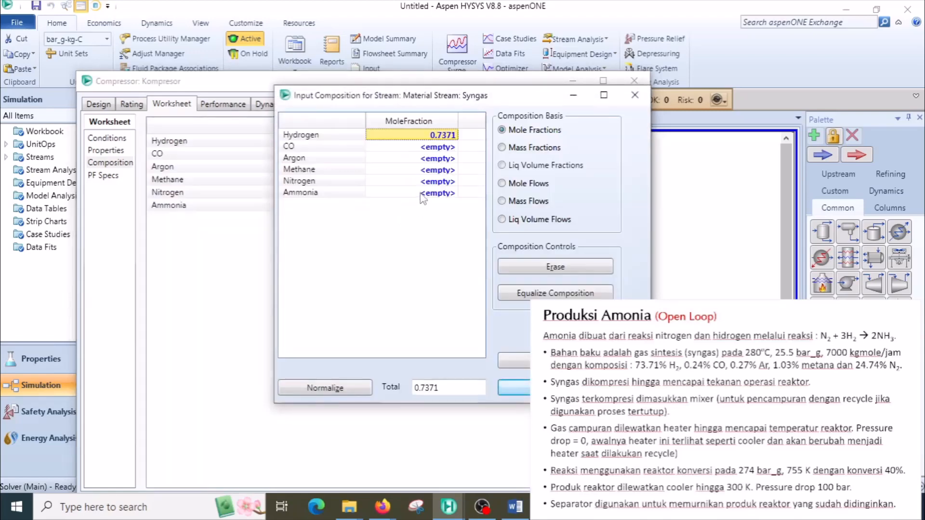
{"action": "left_click", "coordinate": [429, 151]}
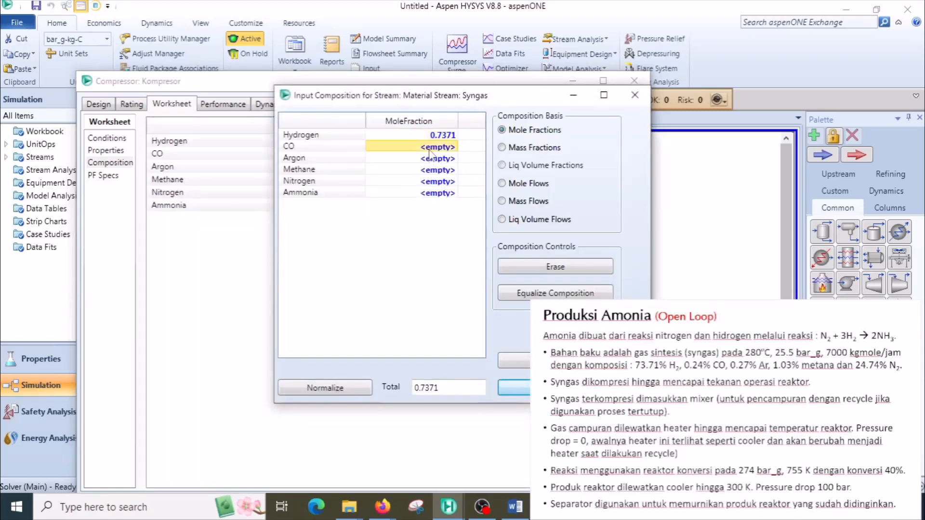
{"action": "type", "text": "0."}
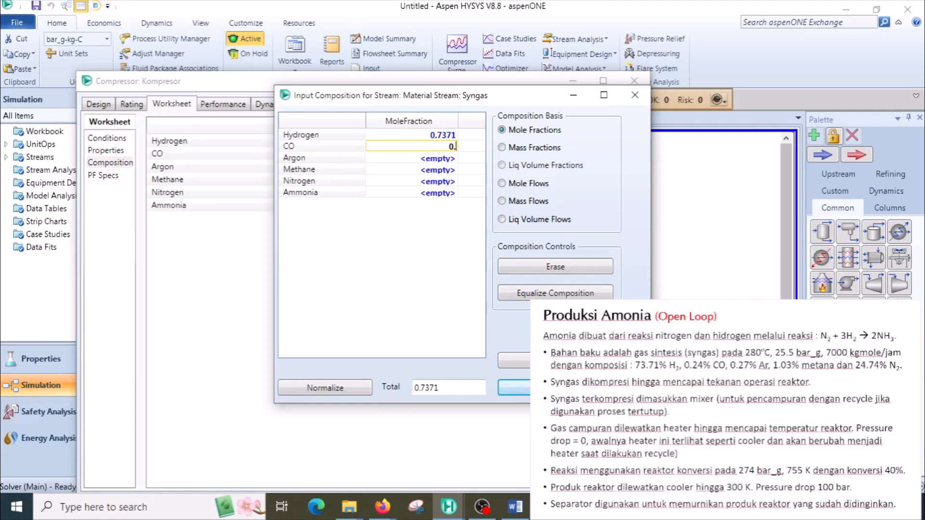
{"action": "type", "text": "0024"}
Step: Enter Syngas mole fractions of 0.0027 for Argon and 0.0103 for Methane
{"action": "left_click", "coordinate": [430, 156]}
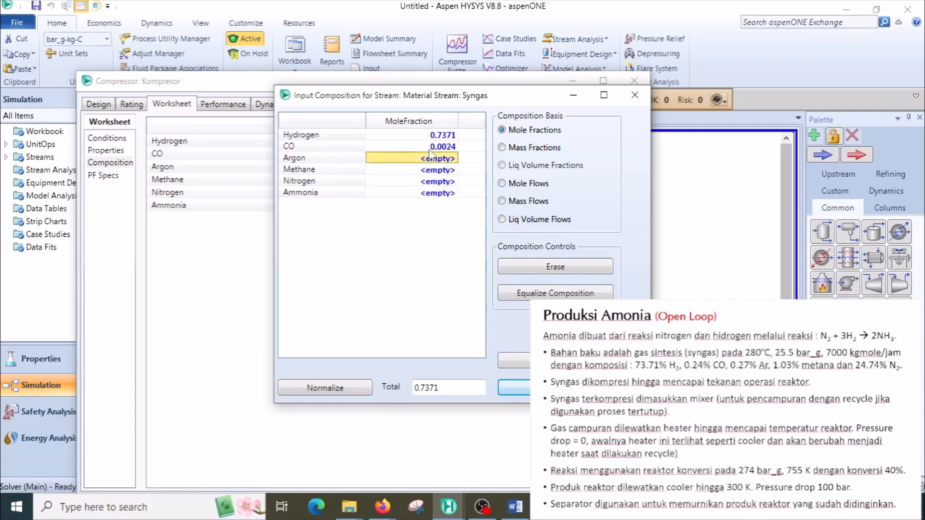
{"action": "type", "text": "0"}
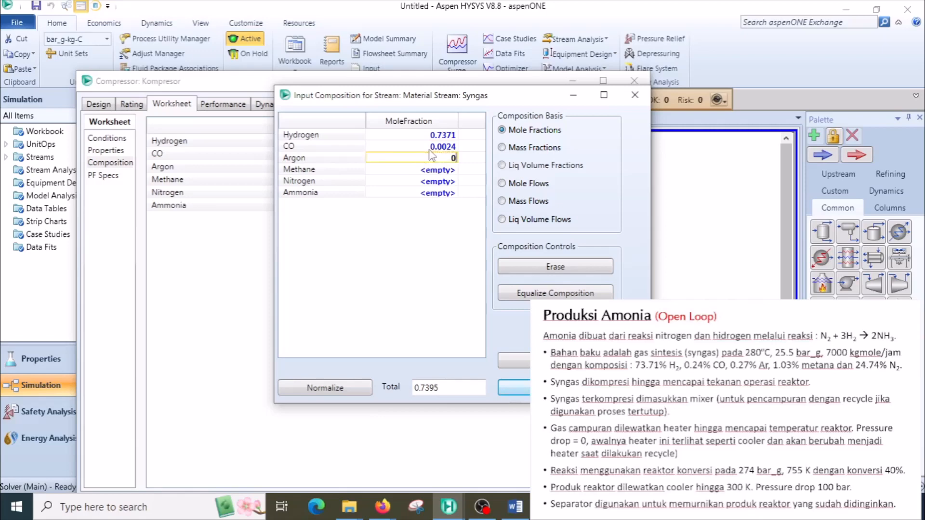
{"action": "type", "text": ".0027"}
{"action": "key", "text": "Return"}
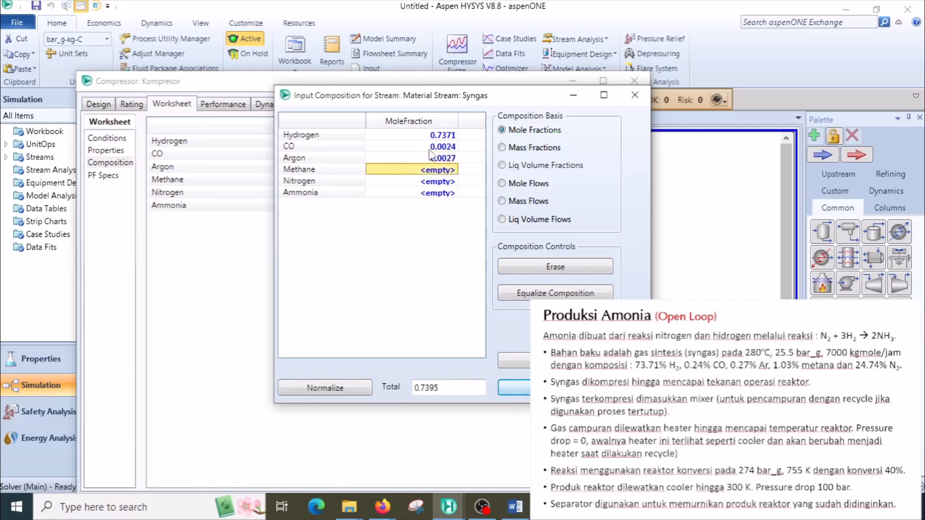
{"action": "type", "text": "0.0"}
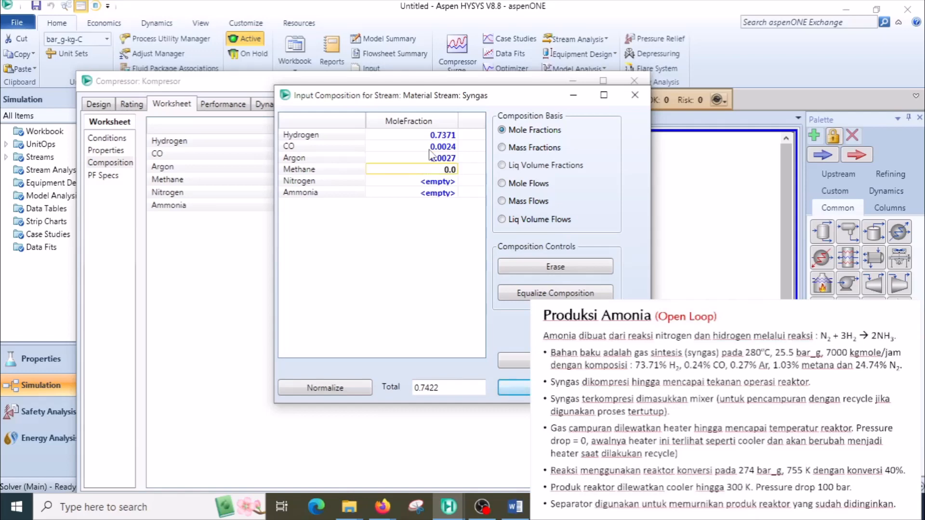
{"action": "type", "text": "103"}
{"action": "key", "text": "Return"}
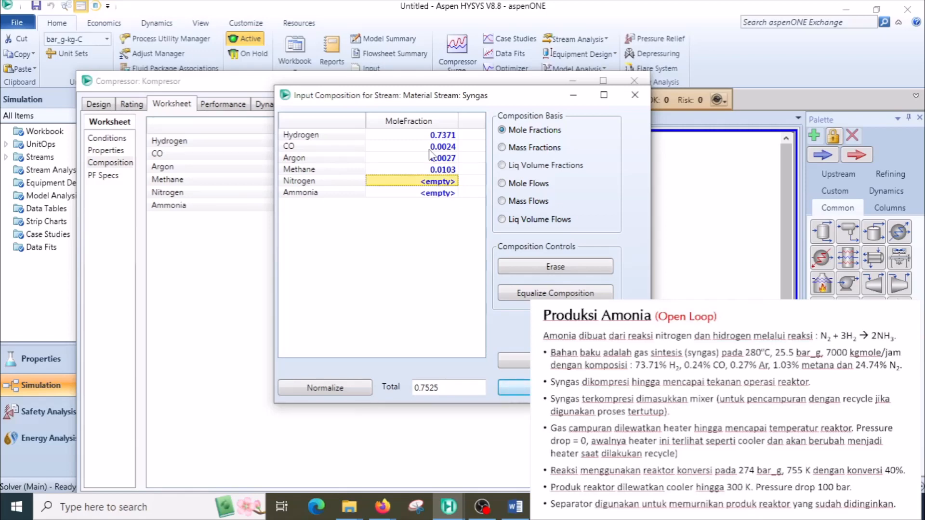
Step: Enter a Nitrogen mole fraction of 0.2475, accept the Syngas composition and close the compressor's properties
{"action": "type", "text": "0"}
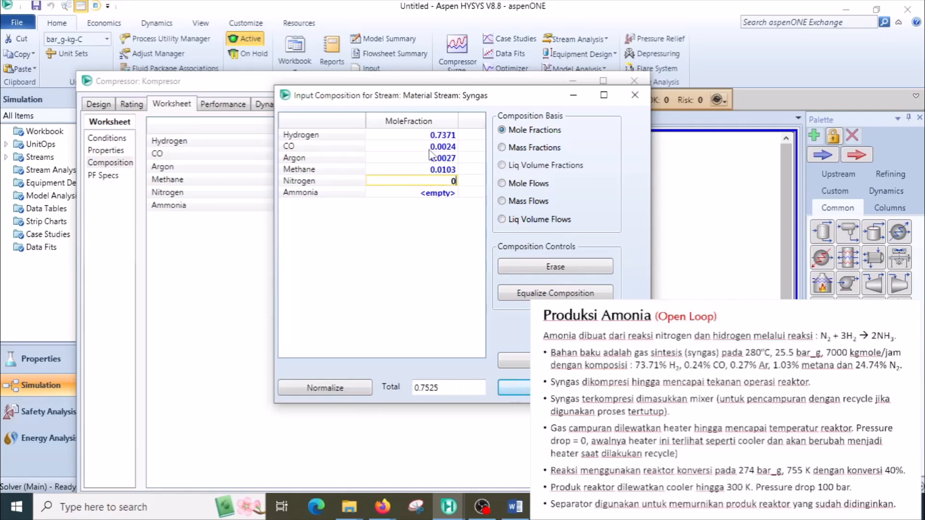
{"action": "type", "text": ".2475"}
{"action": "left_click", "coordinate": [440, 194]}
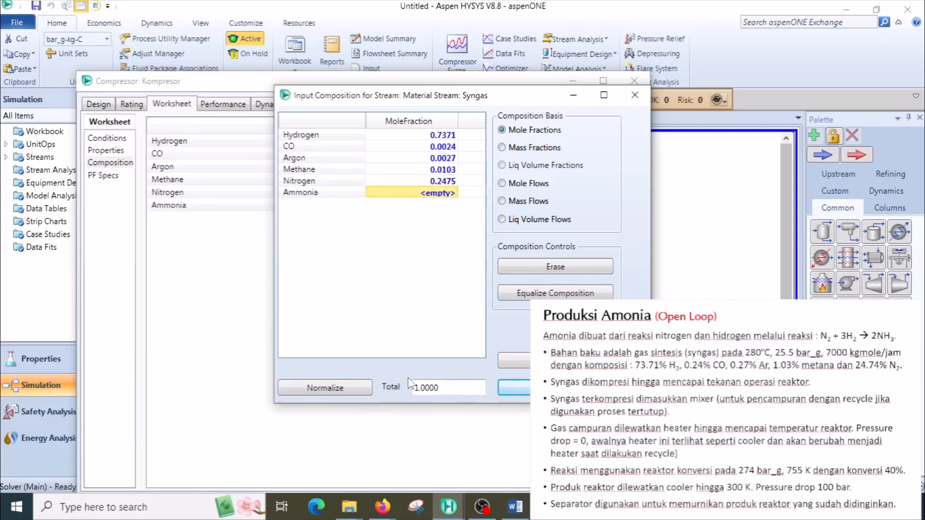
{"action": "left_click", "coordinate": [514, 387]}
{"action": "left_click_drag", "start_coordinate": [327, 85], "coordinate": [346, 21]}
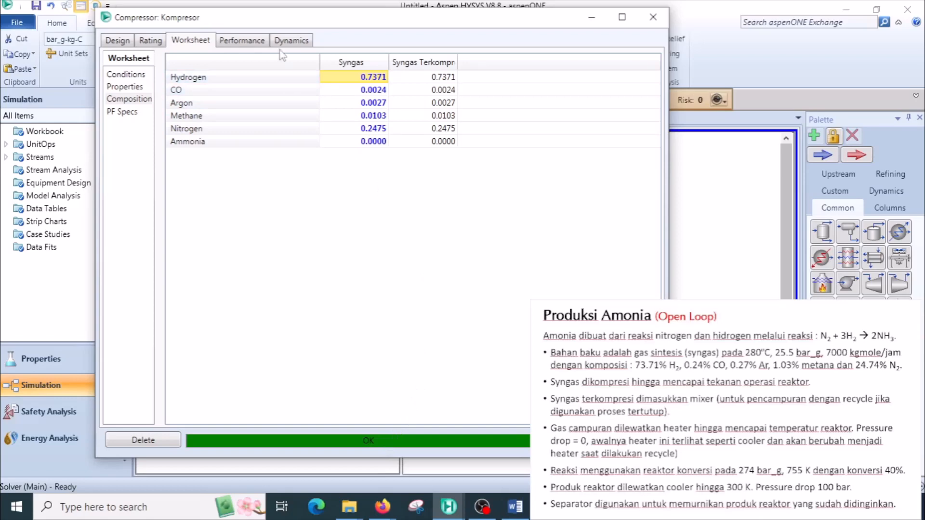
{"action": "left_click", "coordinate": [654, 17]}
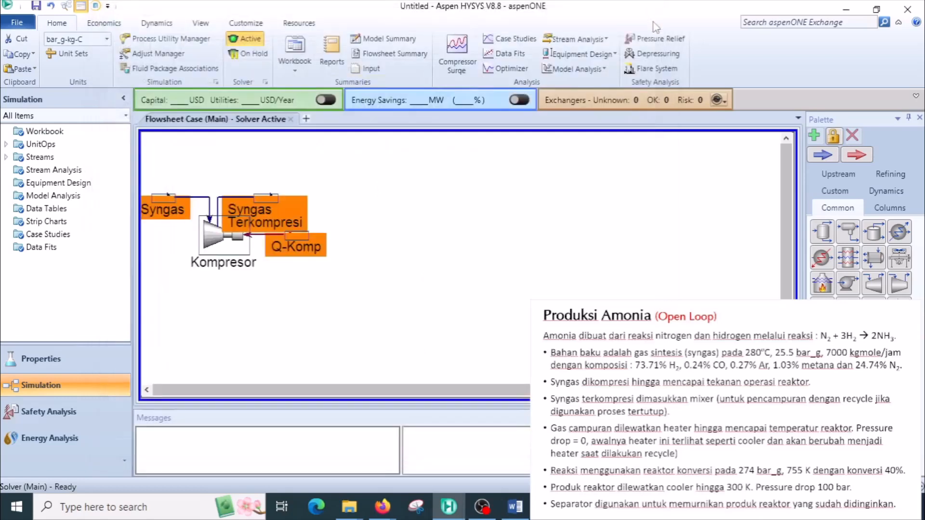
Step: Shift the Syngas Terkompresi stream slightly, place a mixer just beyond it and name the unit Mixer
{"action": "mouse_move", "coordinate": [267, 199]}
{"action": "left_click_drag", "start_coordinate": [268, 199], "coordinate": [279, 193]}
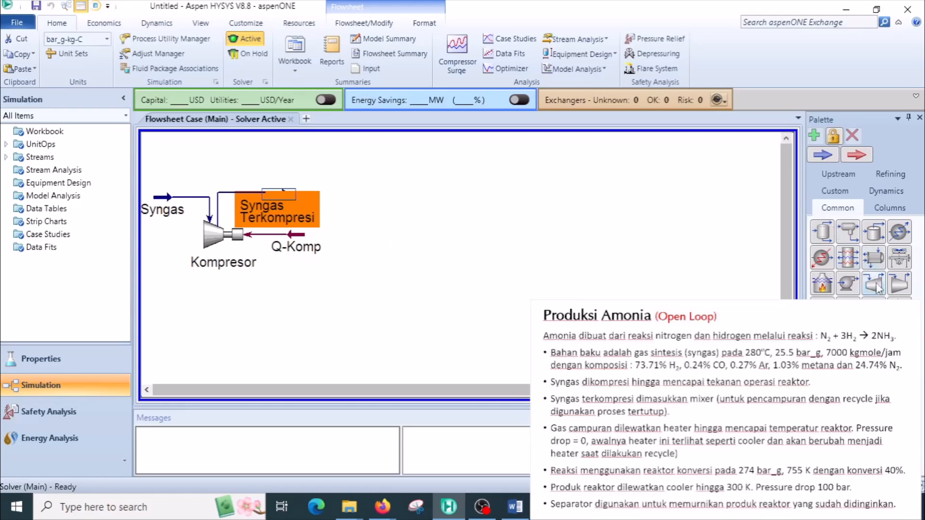
{"action": "left_click", "coordinate": [874, 310]}
{"action": "left_click", "coordinate": [337, 230]}
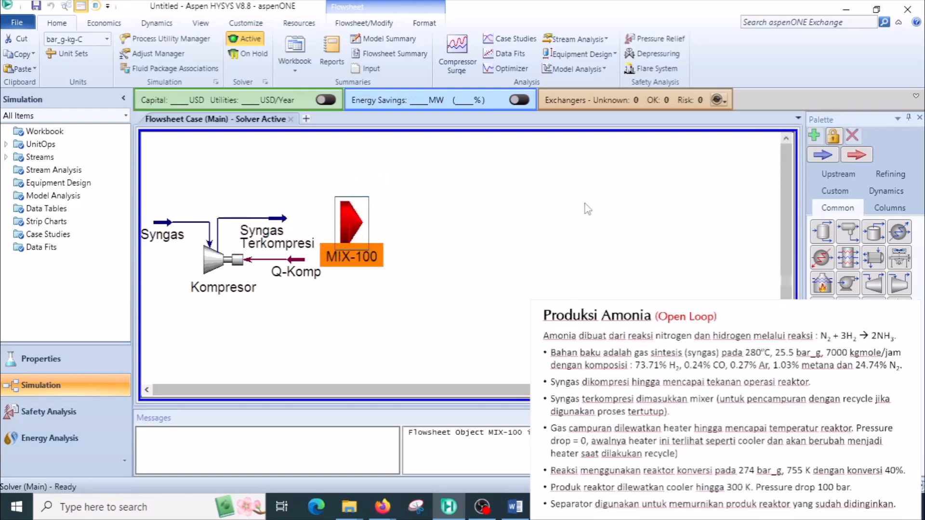
{"action": "scroll", "coordinate": [585, 203], "scroll_direction": "down", "scroll_amount": 1}
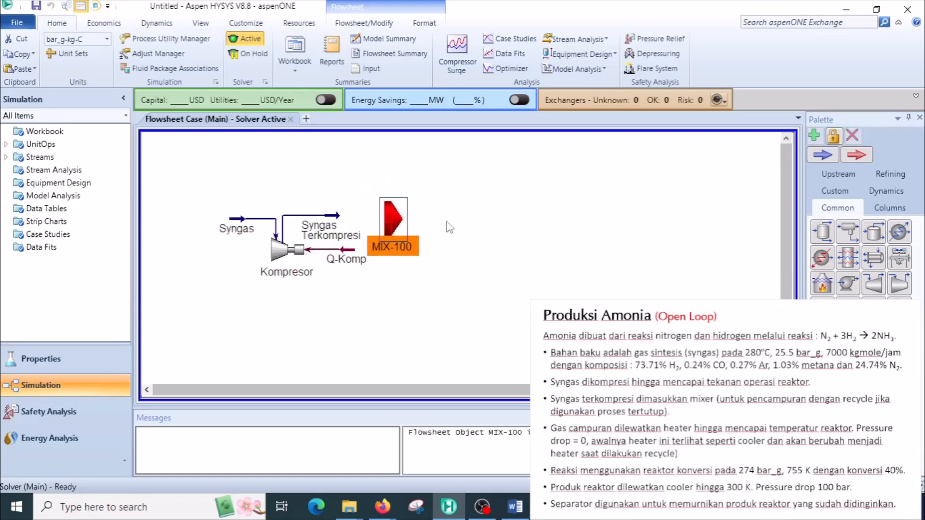
{"action": "double_click", "coordinate": [383, 203]}
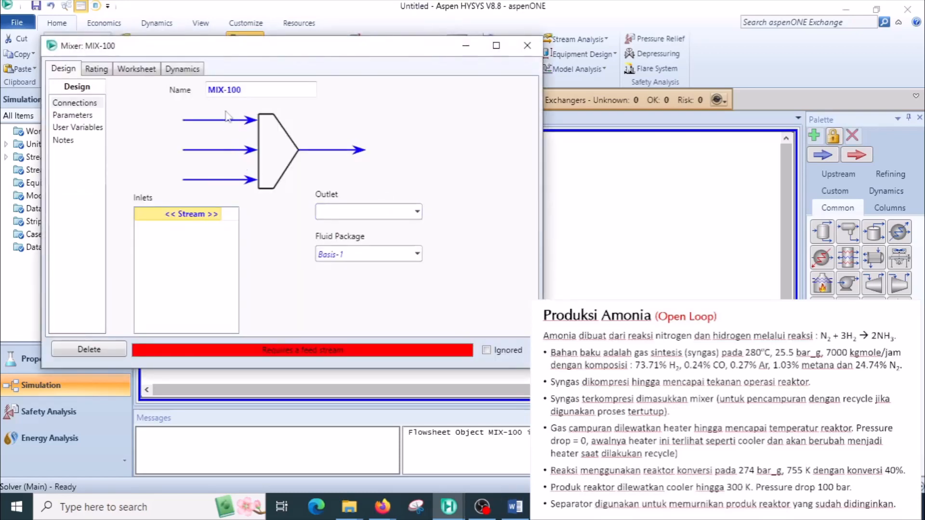
{"action": "left_click", "coordinate": [247, 90]}
{"action": "type", "text": "Mixer"}
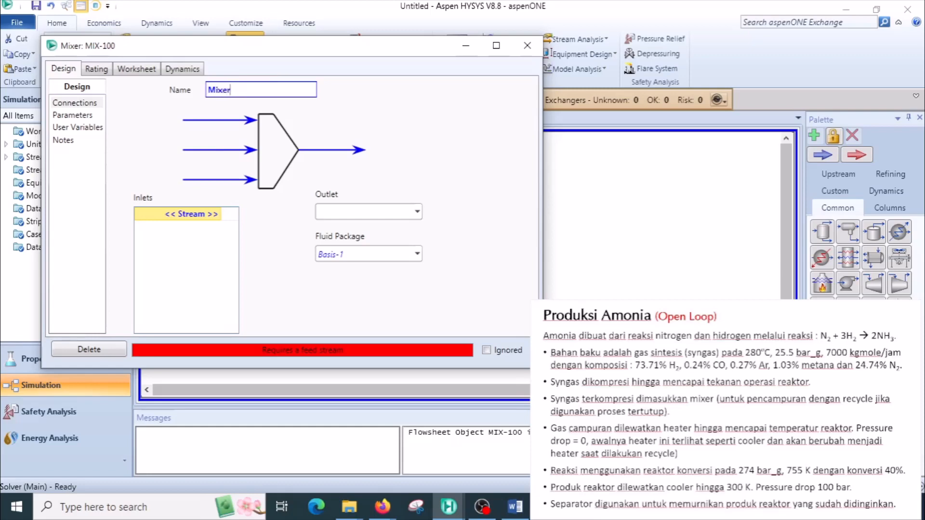
Step: Connect the mixer to the inlet stream Syngas Terkompresi and a new outlet stream Heater Feed, and close its properties
{"action": "left_click", "coordinate": [224, 215]}
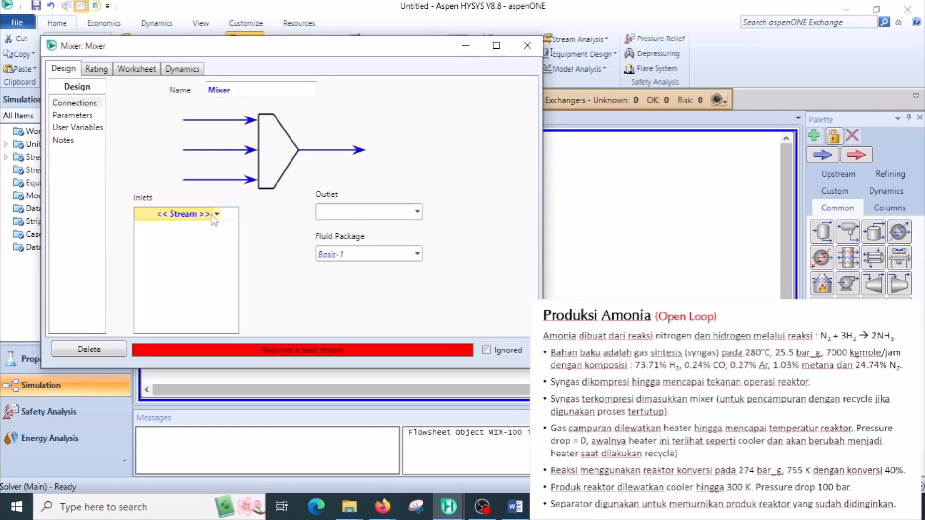
{"action": "left_click", "coordinate": [220, 215]}
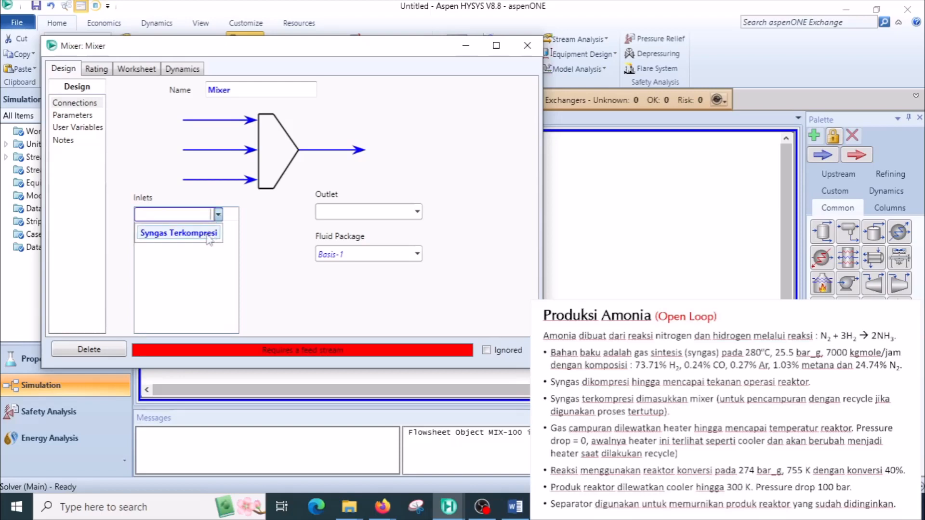
{"action": "left_click", "coordinate": [204, 233]}
{"action": "left_click", "coordinate": [326, 211]}
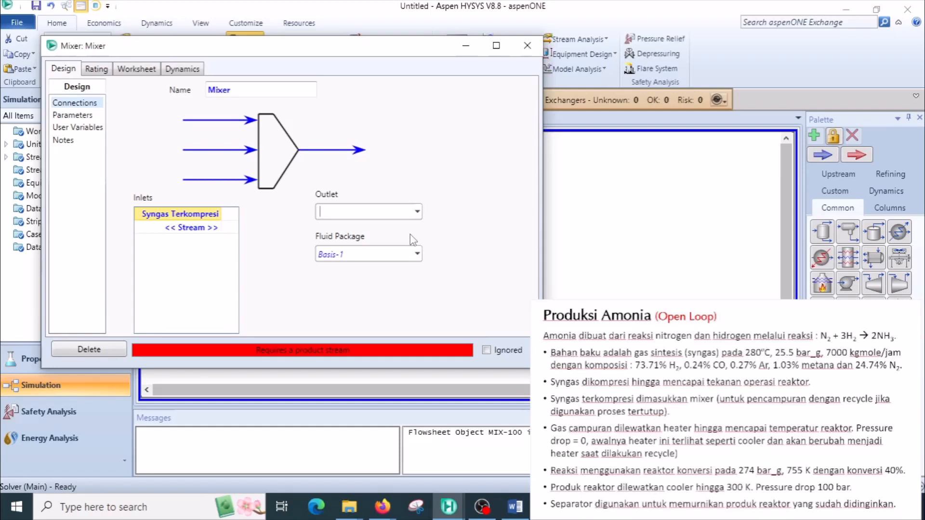
{"action": "type", "text": "S"}
{"action": "key", "text": "BackSpace"}
{"action": "type", "text": "Heater Feed"}
{"action": "key", "text": "Return"}
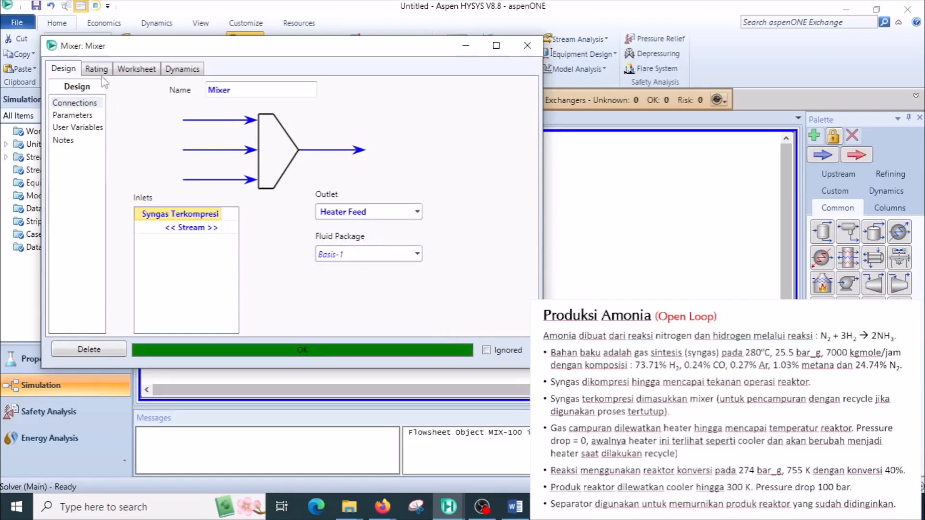
{"action": "left_click", "coordinate": [136, 69]}
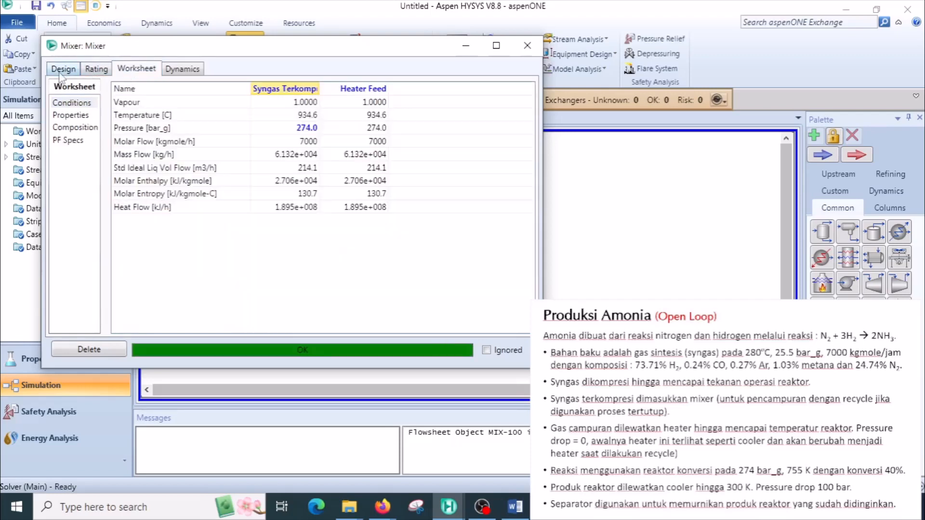
{"action": "left_click", "coordinate": [63, 69]}
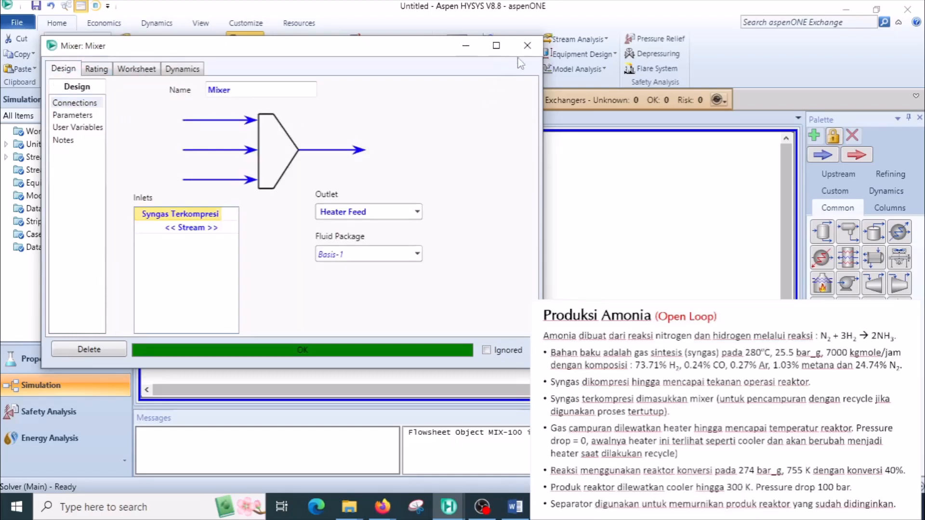
{"action": "left_click", "coordinate": [527, 45]}
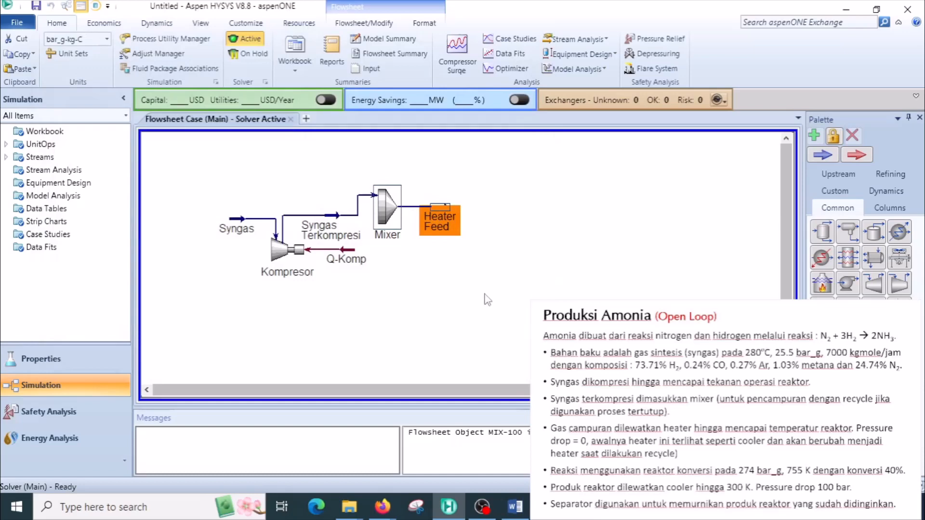
Step: Place a heater just beyond the Heater Feed stream and name it Heater
{"action": "left_click", "coordinate": [533, 261]}
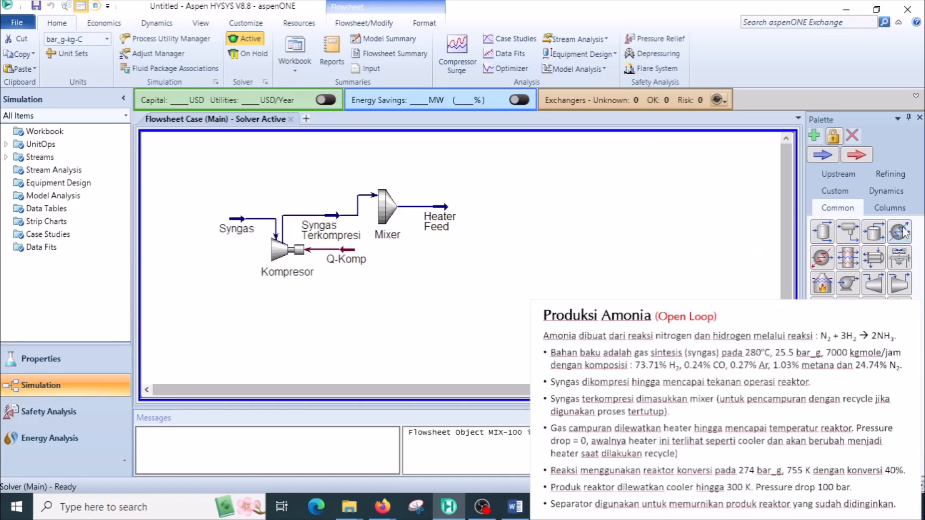
{"action": "left_click", "coordinate": [821, 258]}
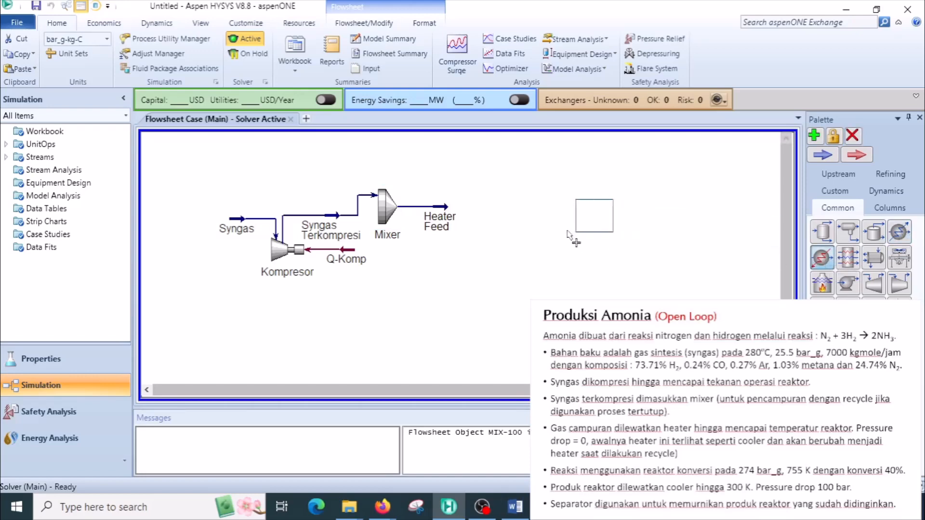
{"action": "left_click", "coordinate": [470, 231]}
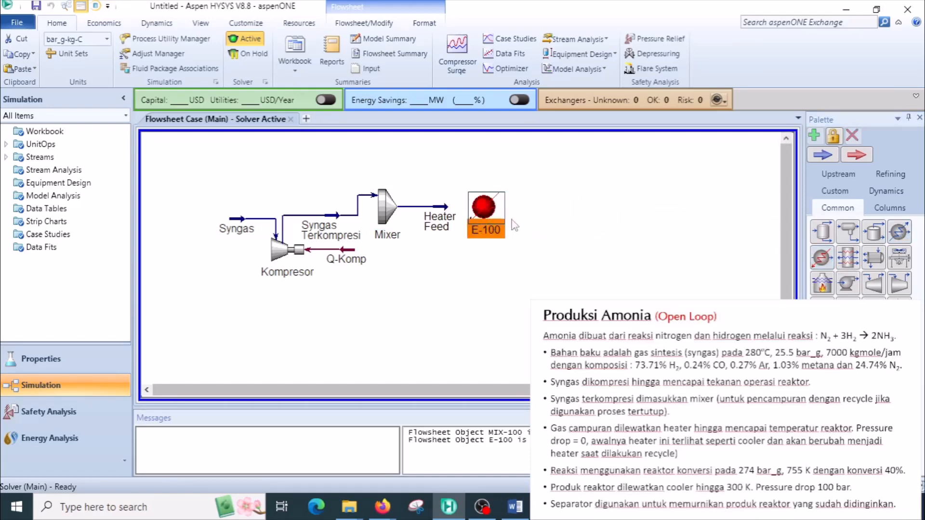
{"action": "double_click", "coordinate": [494, 213]}
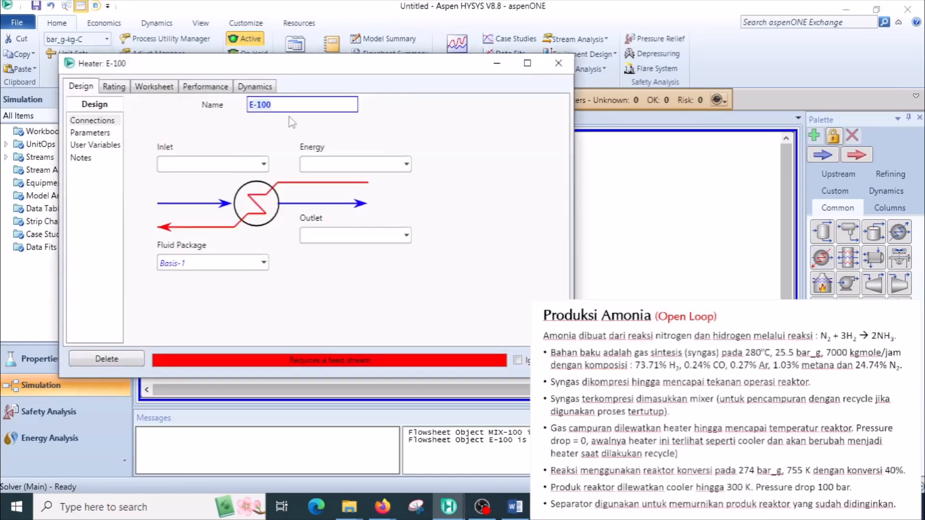
{"action": "type", "text": "Heater"}
Step: Connect the heater to the inlet stream Heater Feed and a new outlet stream Reaktor Feed
{"action": "left_click", "coordinate": [264, 165]}
{"action": "left_click", "coordinate": [219, 183]}
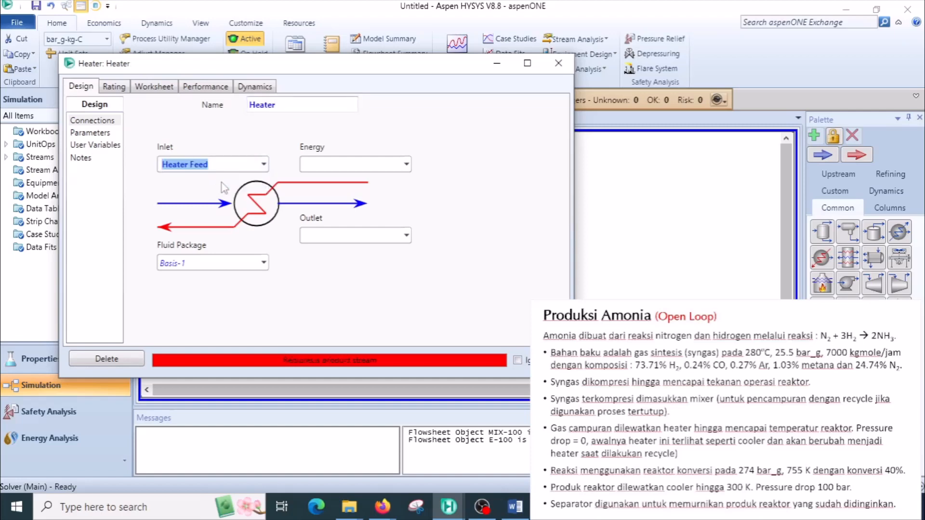
{"action": "left_click", "coordinate": [349, 236]}
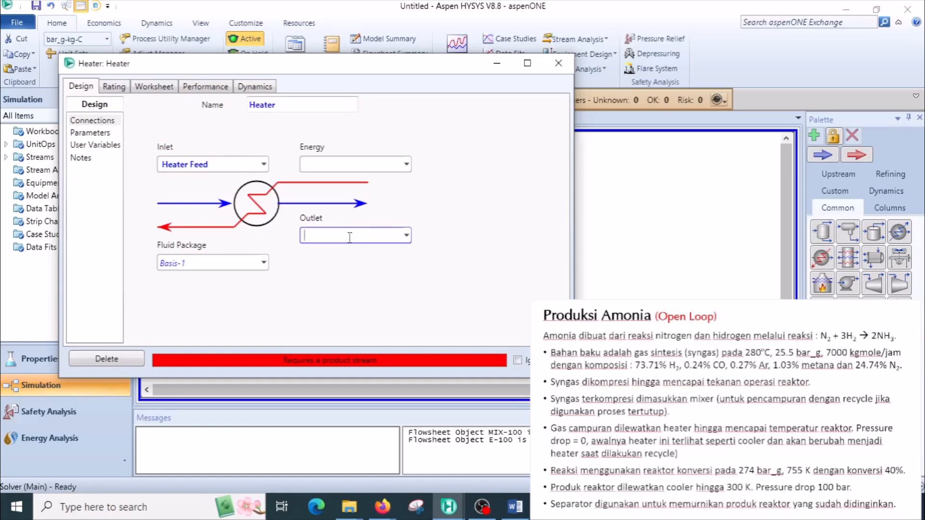
{"action": "type", "text": "Reaktor Feed"}
{"action": "key", "text": "Return"}
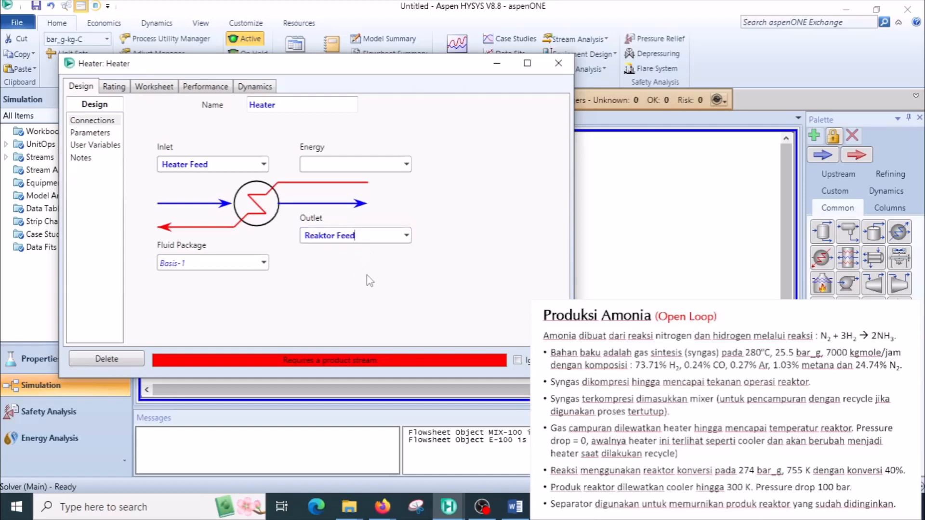
Step: Assign a new energy stream named Q-Heater to the heater
{"action": "left_click", "coordinate": [363, 164]}
{"action": "type", "text": "Q-Heater"}
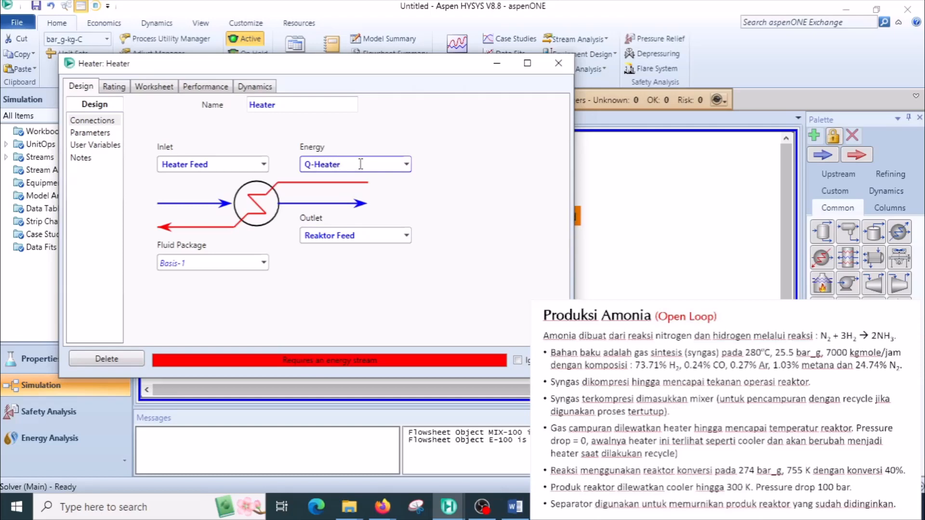
{"action": "key", "text": "Return"}
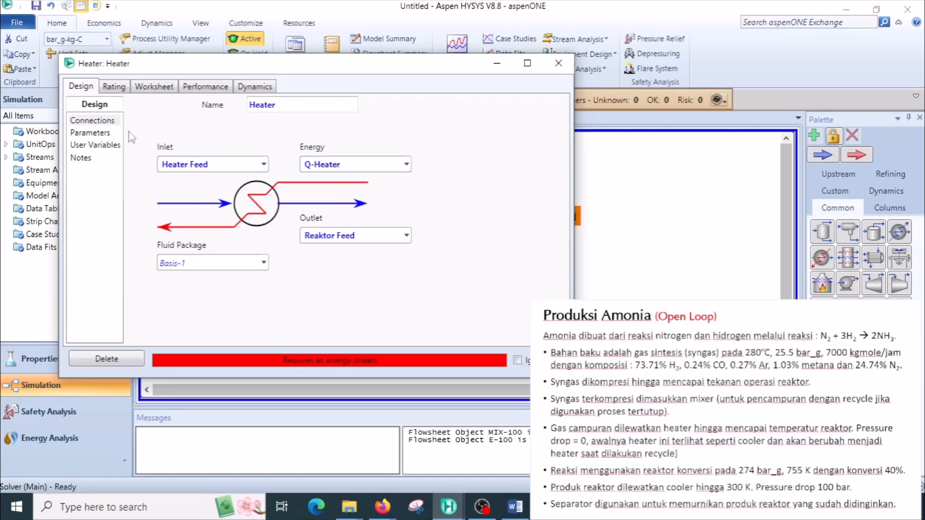
Step: Set the heater's pressure drop to 0 kPa in its design parameters
{"action": "left_click", "coordinate": [102, 134]}
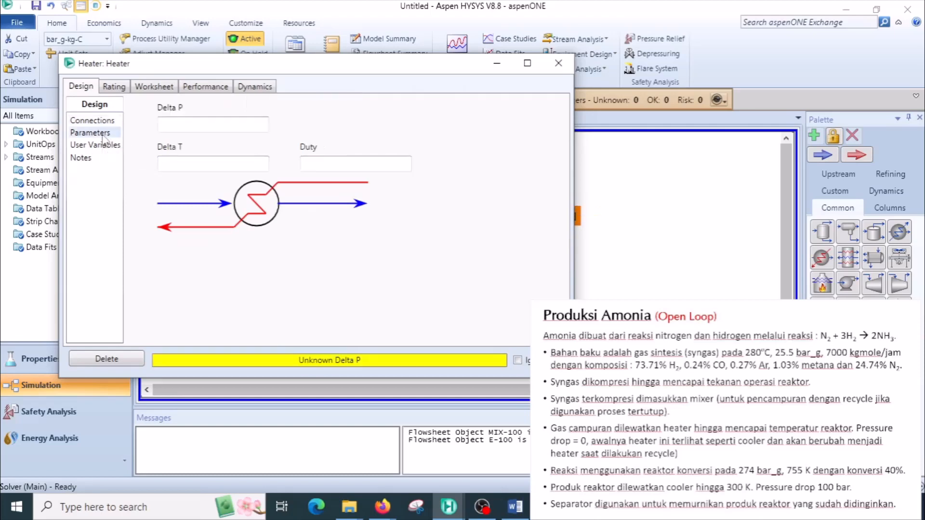
{"action": "left_click", "coordinate": [195, 130]}
{"action": "type", "text": "0"}
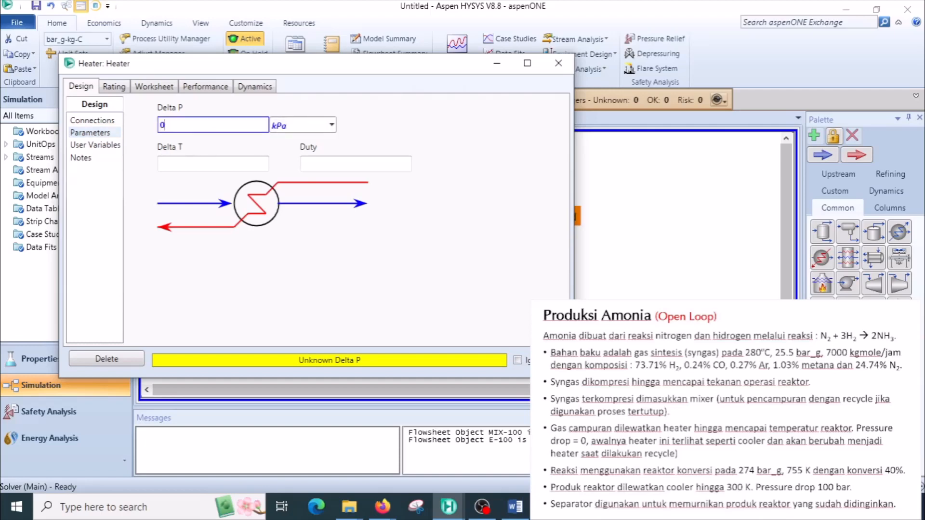
{"action": "key", "text": "Return"}
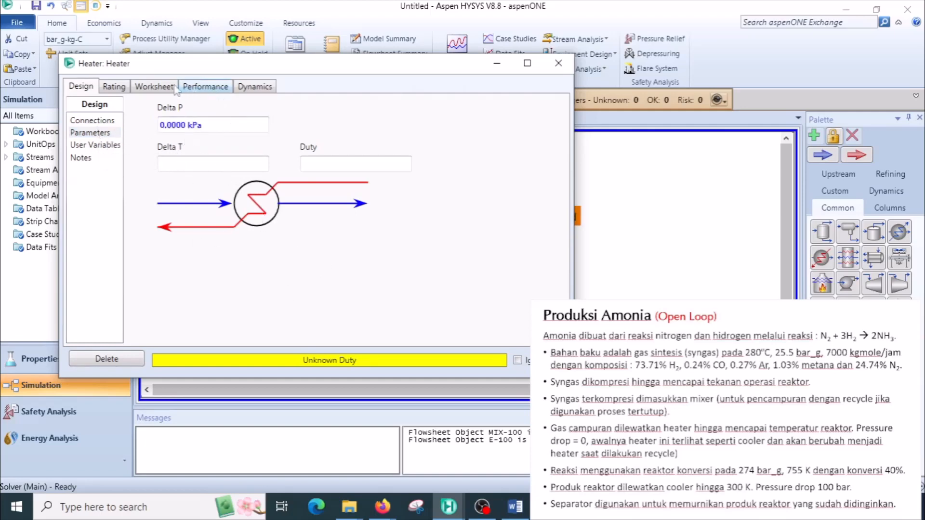
Step: Set the temperature of the heater's outlet stream Reaktor Feed to 755 K
{"action": "left_click", "coordinate": [151, 87]}
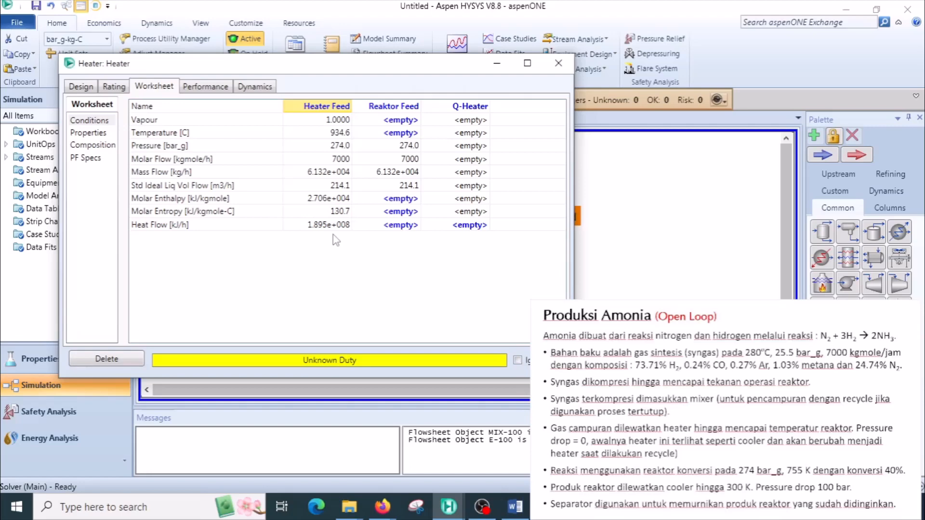
{"action": "left_click", "coordinate": [399, 134]}
{"action": "type", "text": "755"}
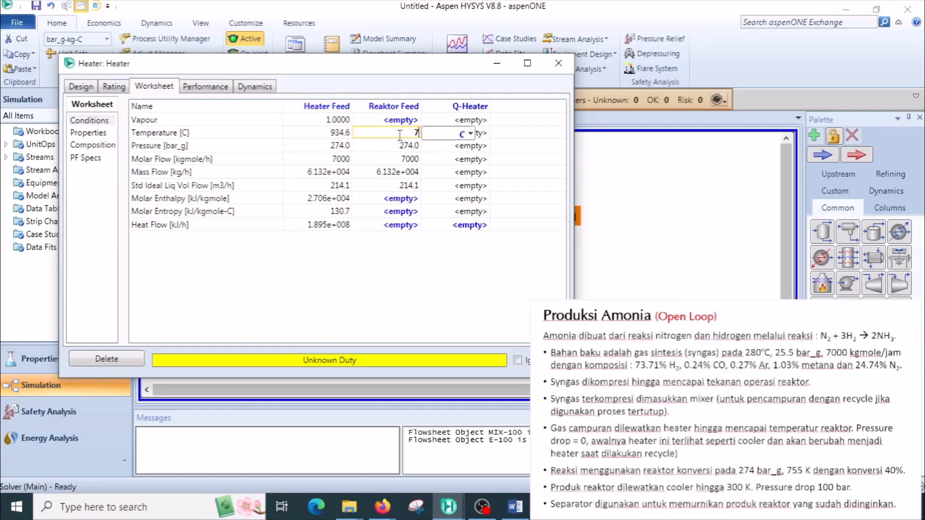
{"action": "left_click", "coordinate": [470, 134]}
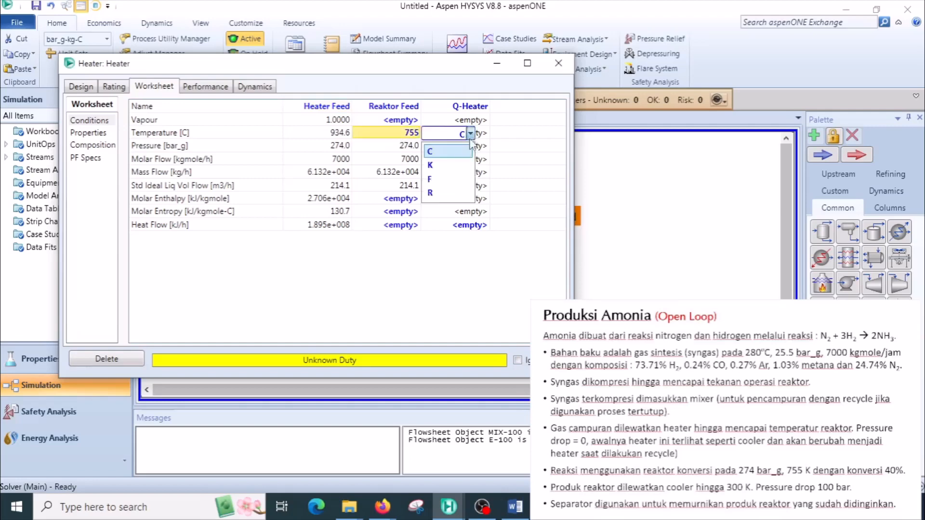
{"action": "left_click", "coordinate": [446, 167]}
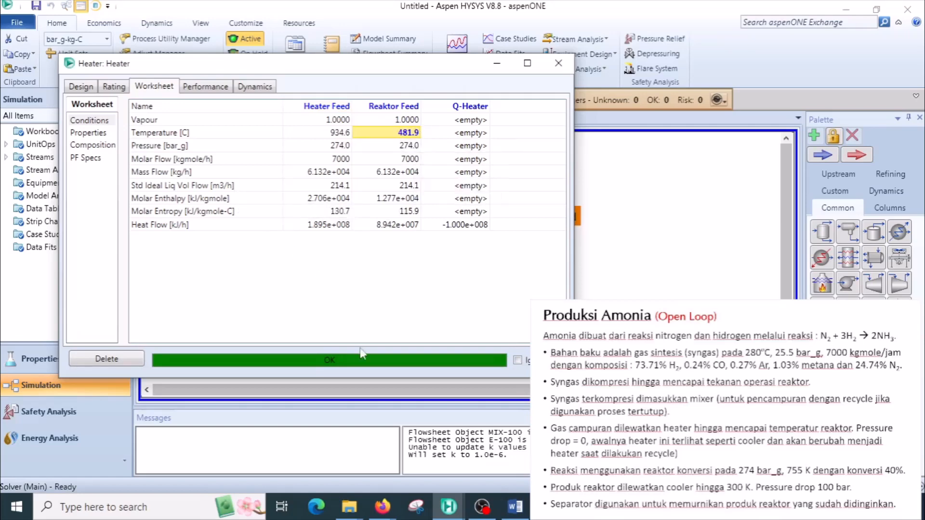
Step: Close the heater's properties and move the Q-Heater energy stream above the heater in the flowsheet
{"action": "left_click", "coordinate": [558, 63]}
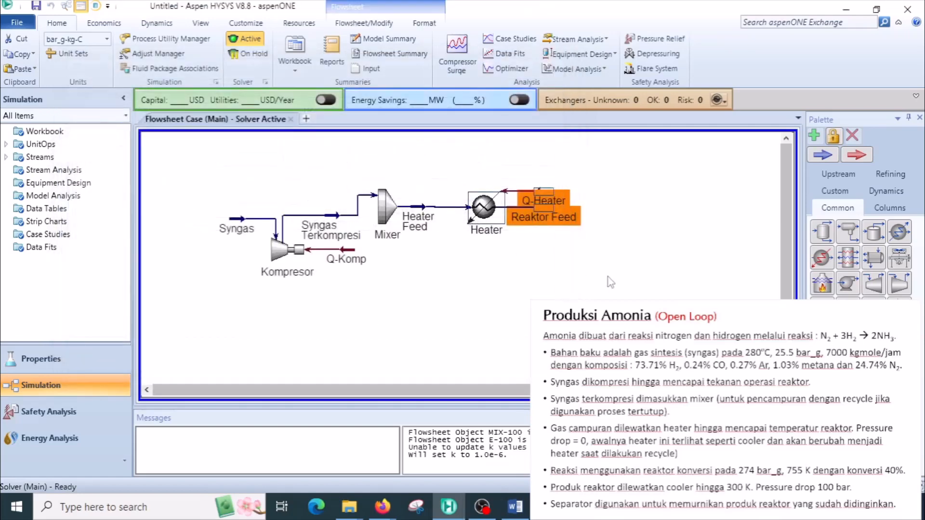
{"action": "left_click_drag", "start_coordinate": [548, 204], "coordinate": [523, 180]}
{"action": "left_click", "coordinate": [539, 270]}
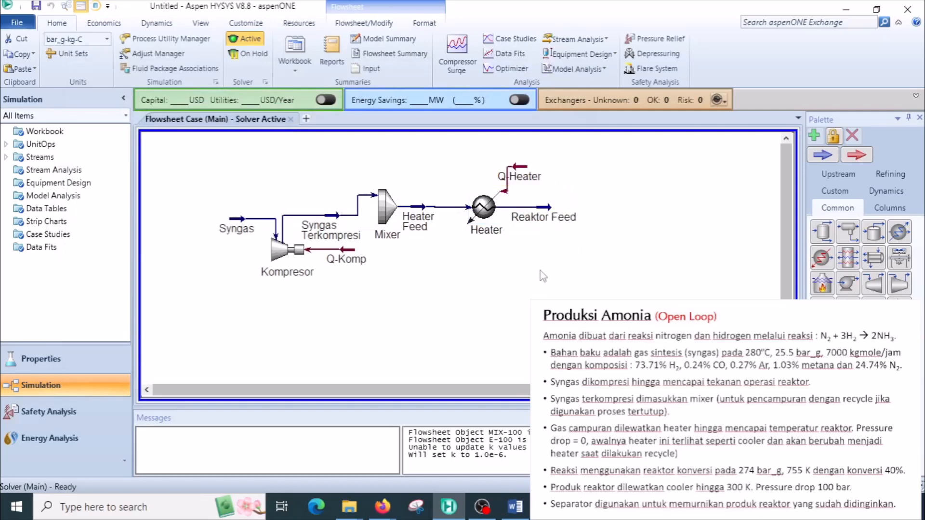
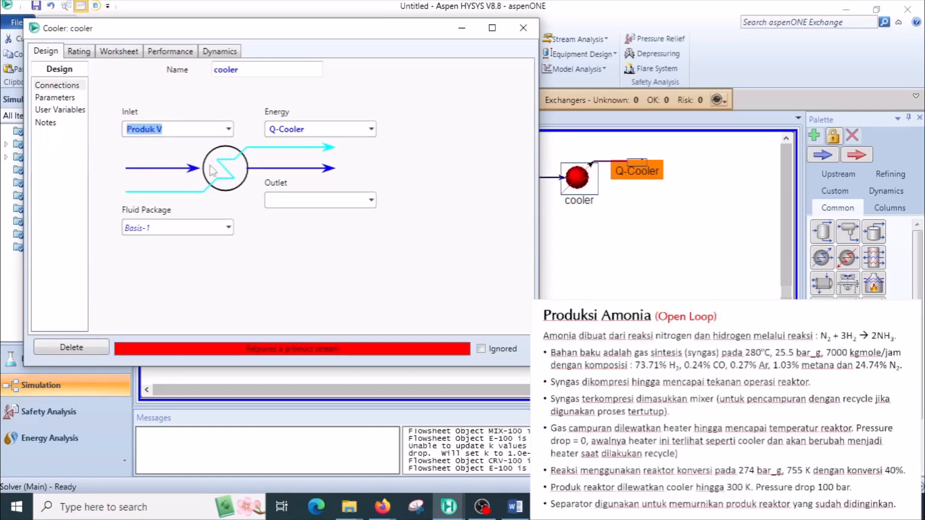
Step: Connect the cooler to a new outlet stream named Produk Dingin
{"action": "left_click", "coordinate": [325, 202]}
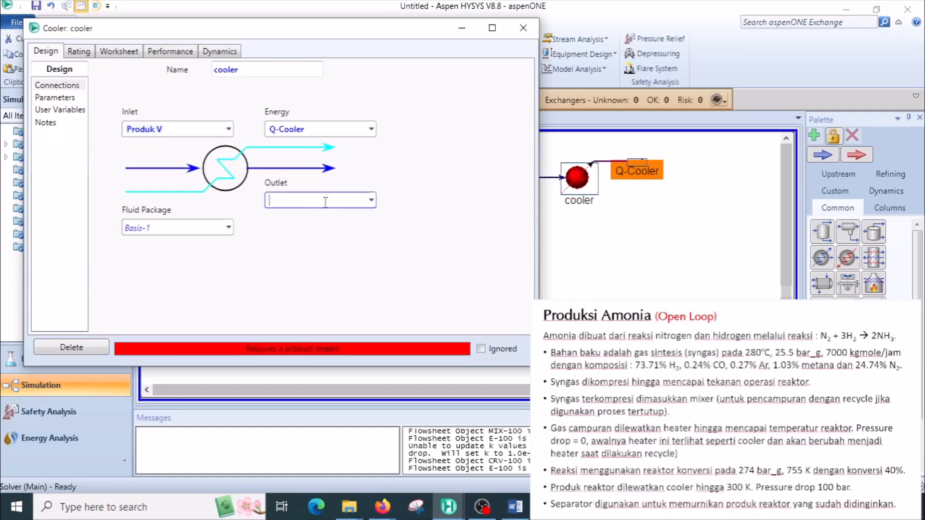
{"action": "type", "text": "Produk Dingin"}
{"action": "key", "text": "Return"}
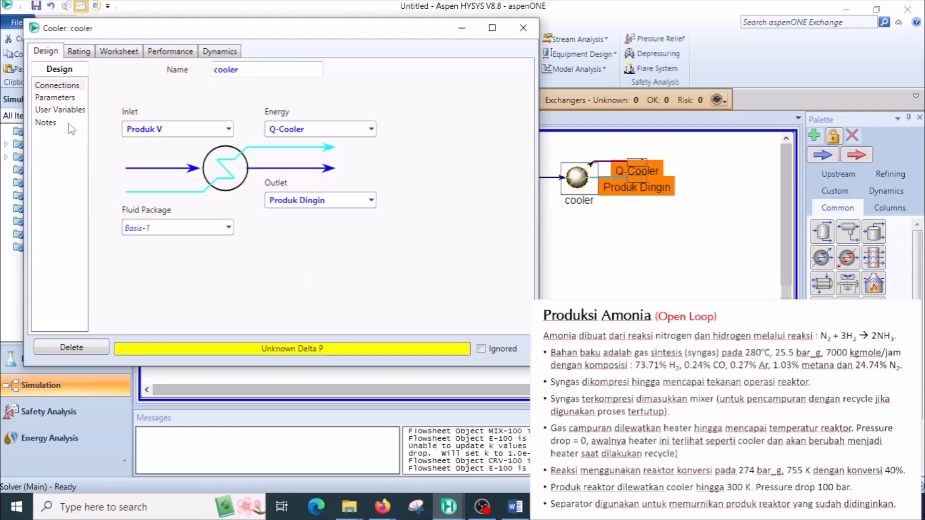
Step: Set the cooler's pressure drop to 100 bar in its design parameters
{"action": "left_click", "coordinate": [57, 100]}
{"action": "left_click", "coordinate": [149, 90]}
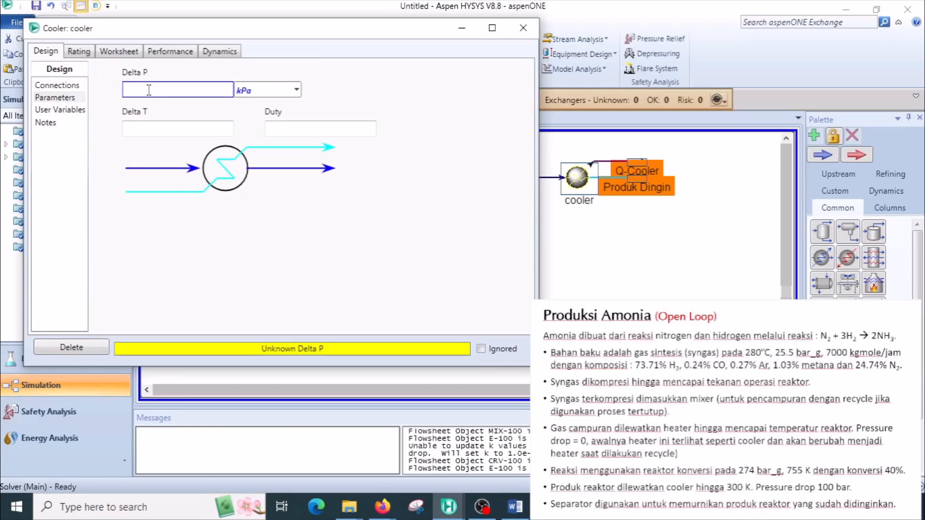
{"action": "left_click", "coordinate": [295, 89]}
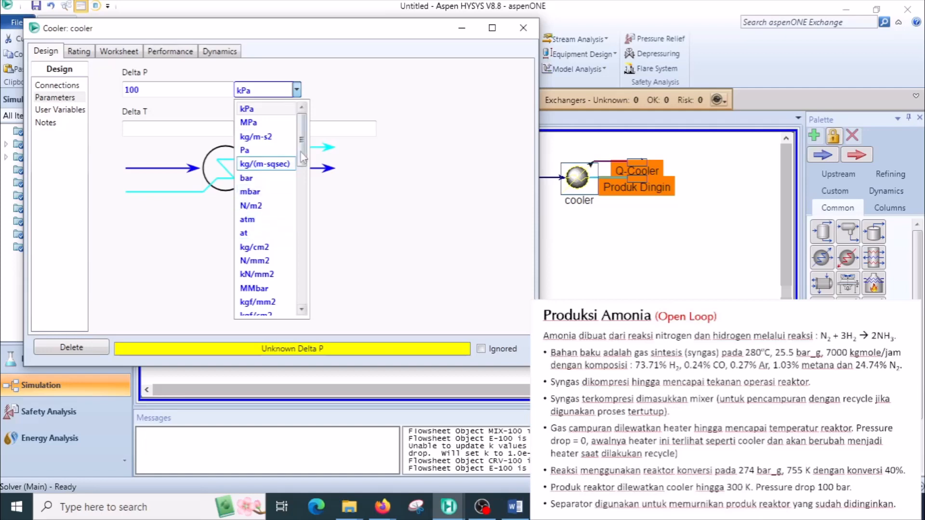
{"action": "scroll", "coordinate": [244, 145], "scroll_direction": "down", "scroll_amount": 1}
{"action": "left_click", "coordinate": [244, 138]}
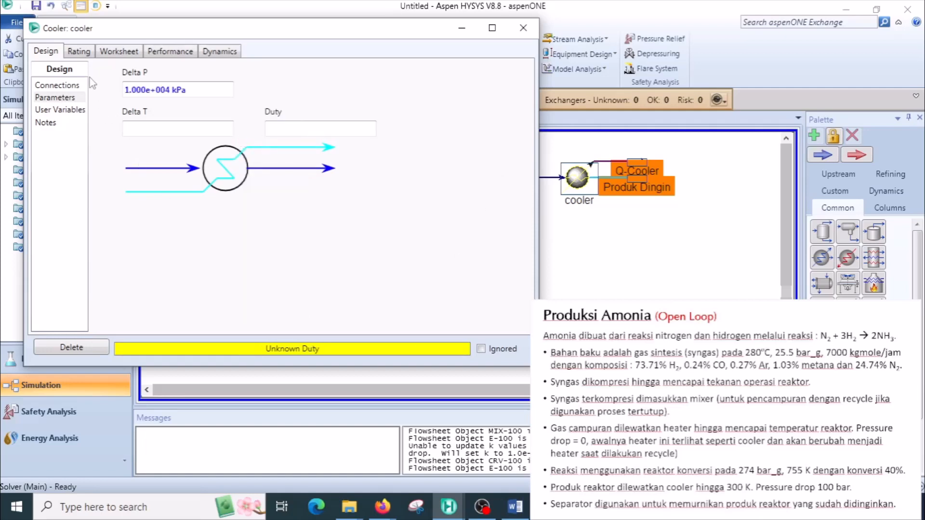
Step: Set the temperature of the cooler's outlet stream Produk Dingin to 300 K
{"action": "left_click", "coordinate": [126, 53]}
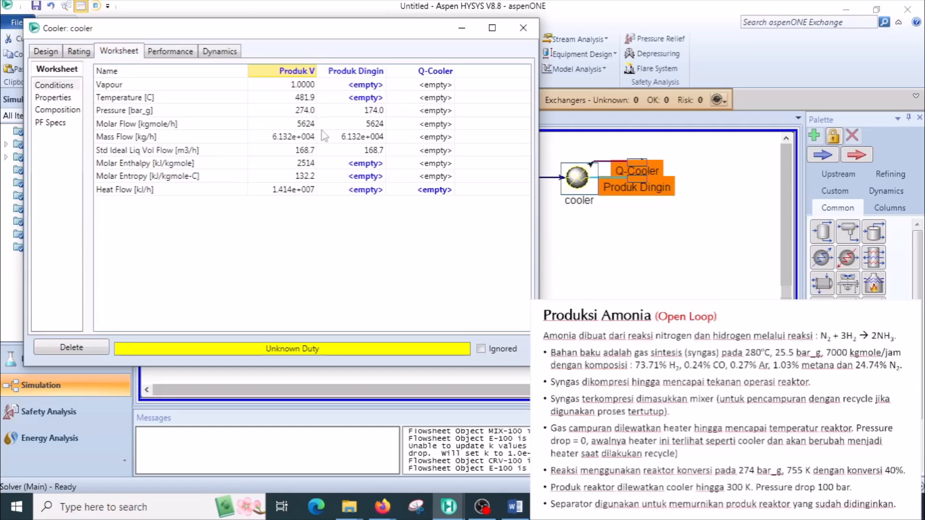
{"action": "left_click", "coordinate": [356, 101]}
{"action": "type", "text": "3"}
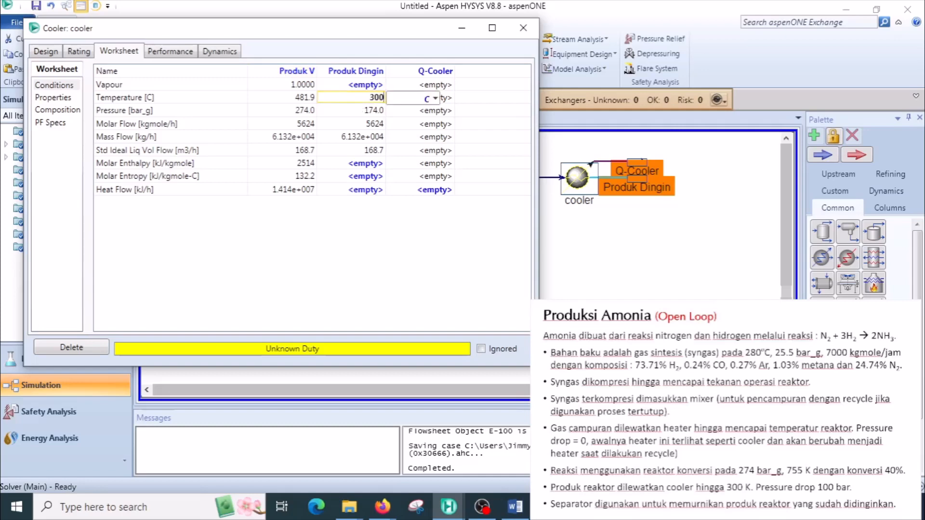
{"action": "type", "text": "00"}
{"action": "left_click", "coordinate": [435, 98]}
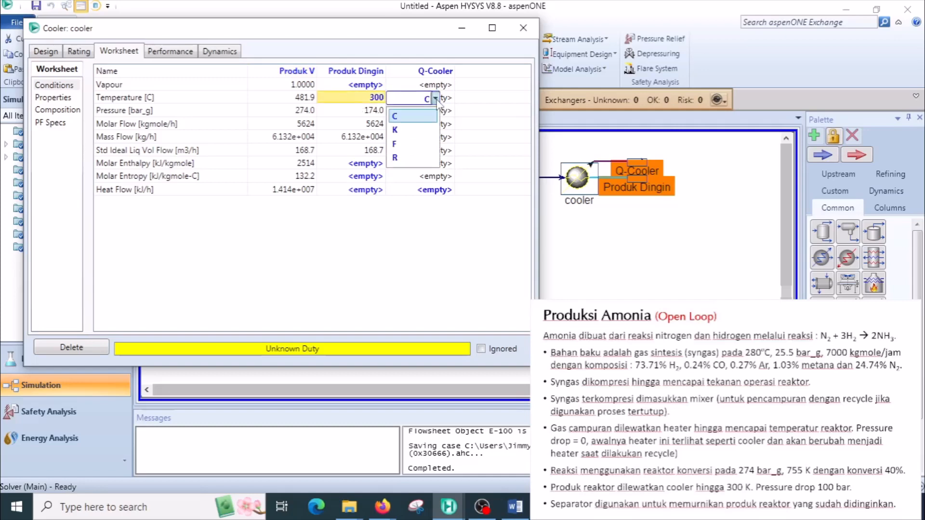
{"action": "left_click", "coordinate": [417, 131]}
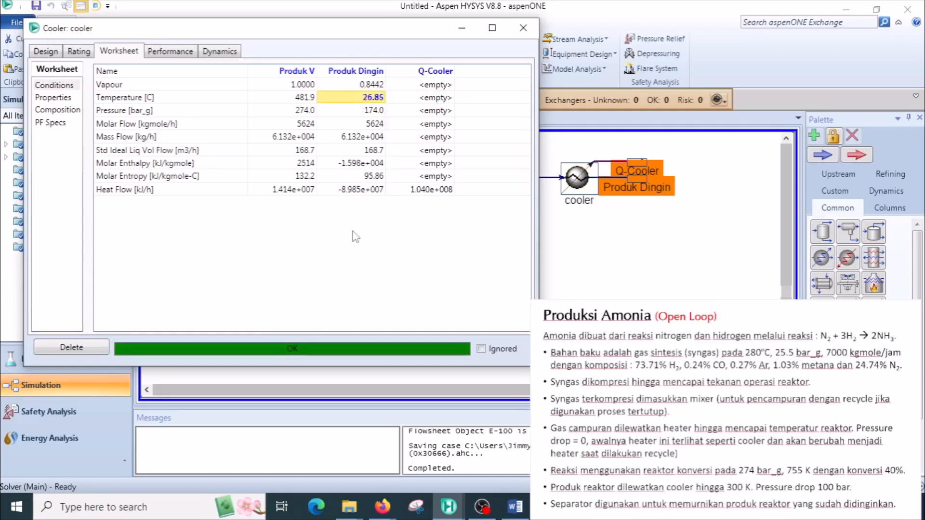
Step: Close the cooler's properties and move the Q-Cooler energy stream higher, clear of the Produk Dingin stream
{"action": "mouse_move", "coordinate": [369, 112]}
{"action": "left_click", "coordinate": [524, 34]}
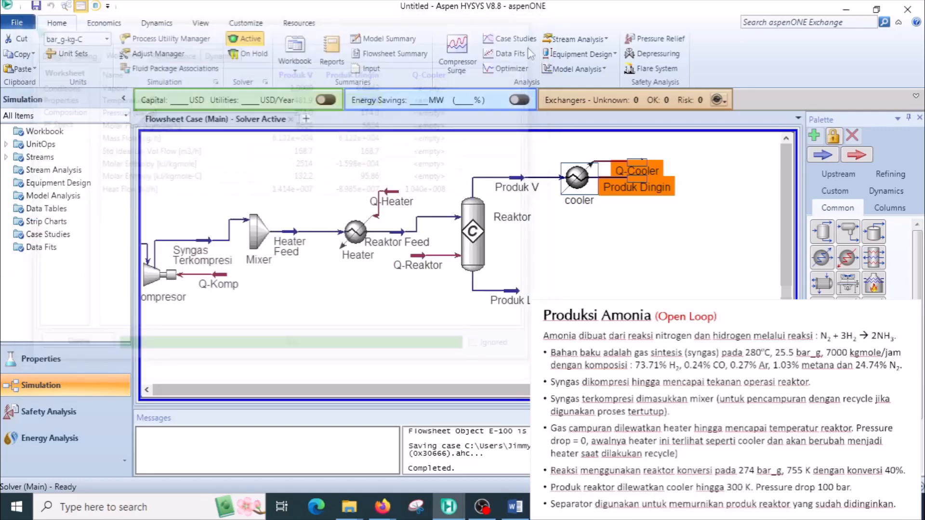
{"action": "mouse_move", "coordinate": [635, 169]}
{"action": "left_click_drag", "start_coordinate": [632, 164], "coordinate": [628, 148]}
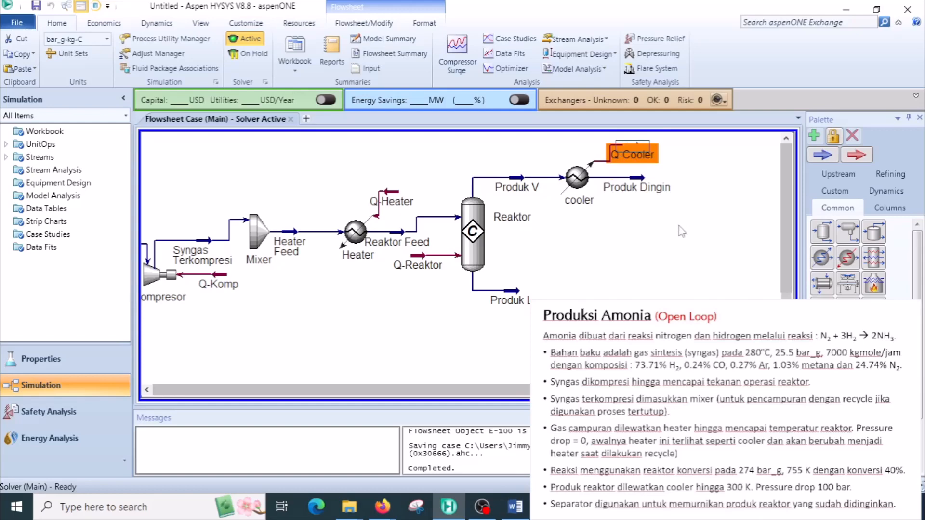
{"action": "left_click", "coordinate": [639, 182]}
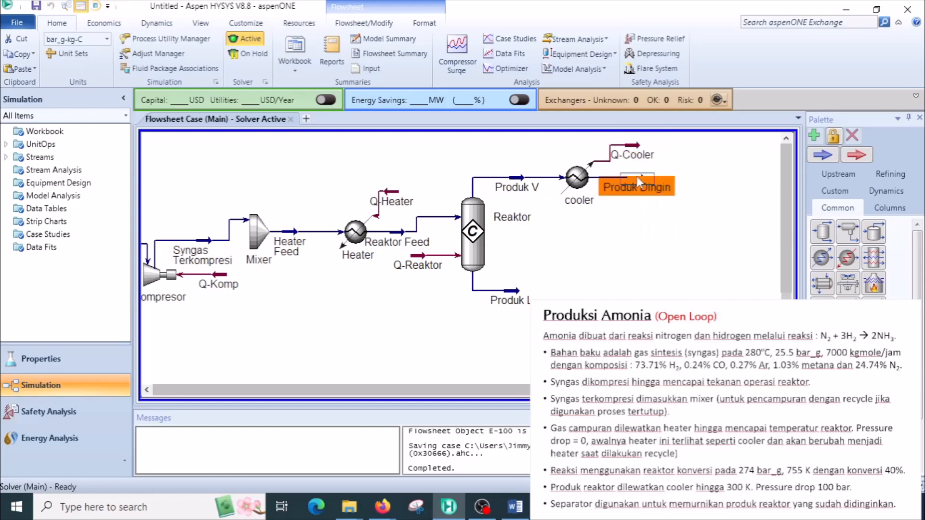
{"action": "left_click", "coordinate": [611, 288]}
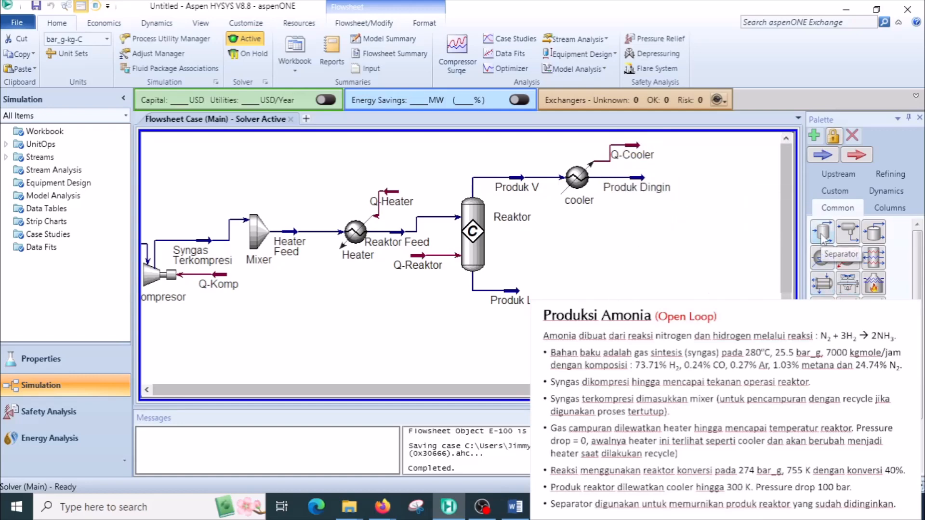
Step: Place a separator just beyond the Produk Dingin stream and name it Separator
{"action": "left_click_drag", "start_coordinate": [823, 237], "coordinate": [690, 230]}
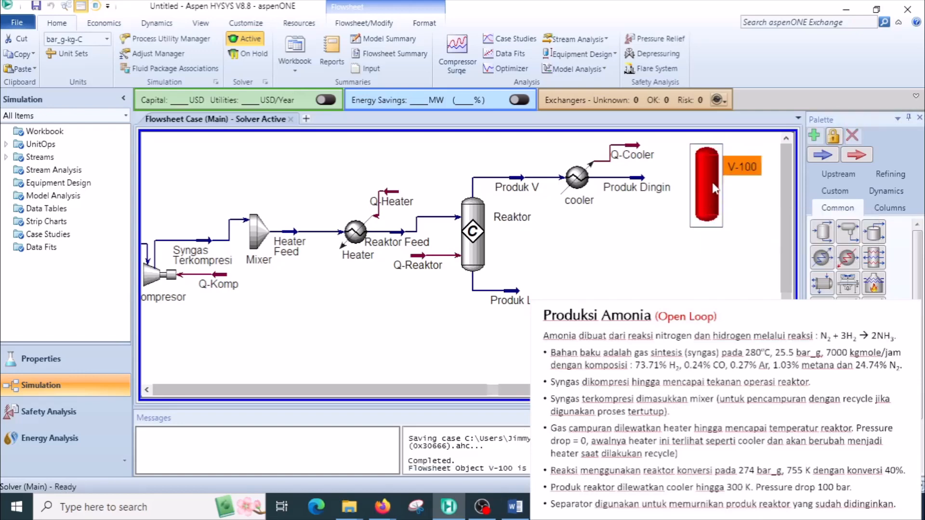
{"action": "double_click", "coordinate": [715, 189]}
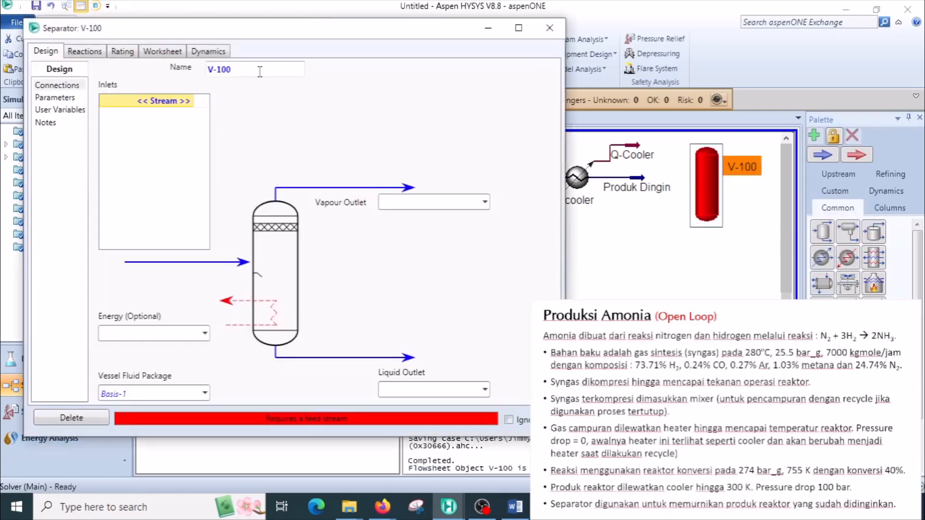
{"action": "left_click", "coordinate": [260, 71]}
{"action": "type", "text": "Separator"}
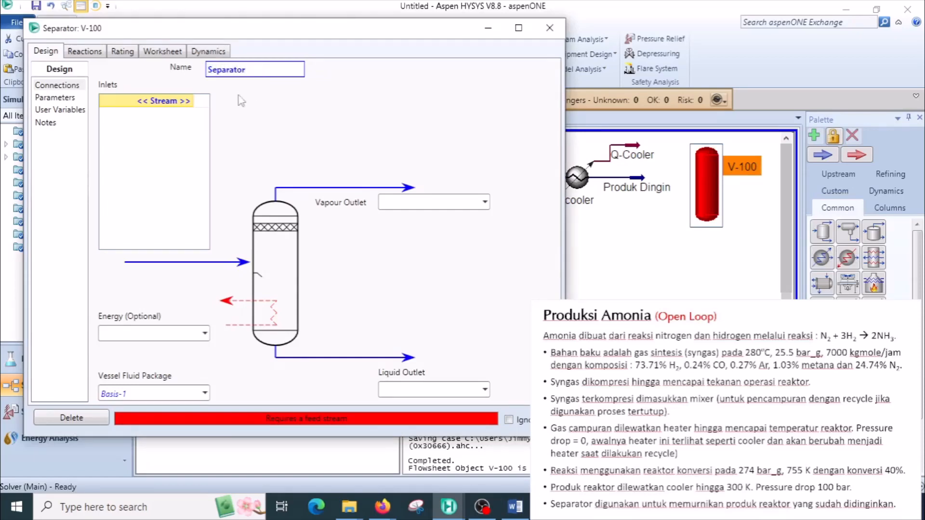
Step: Connect the separator to the inlet stream Produk Dingin
{"action": "left_click", "coordinate": [189, 105]}
{"action": "left_click", "coordinate": [190, 106]}
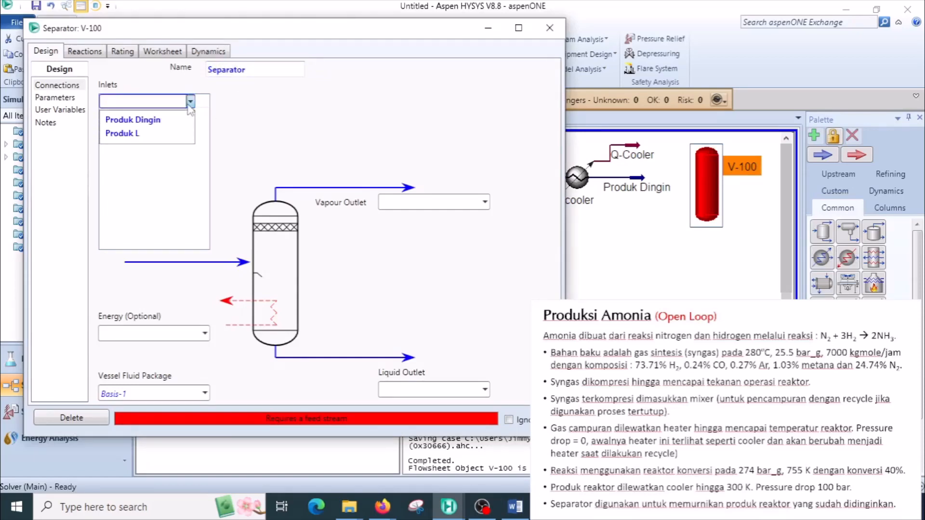
{"action": "left_click", "coordinate": [168, 120]}
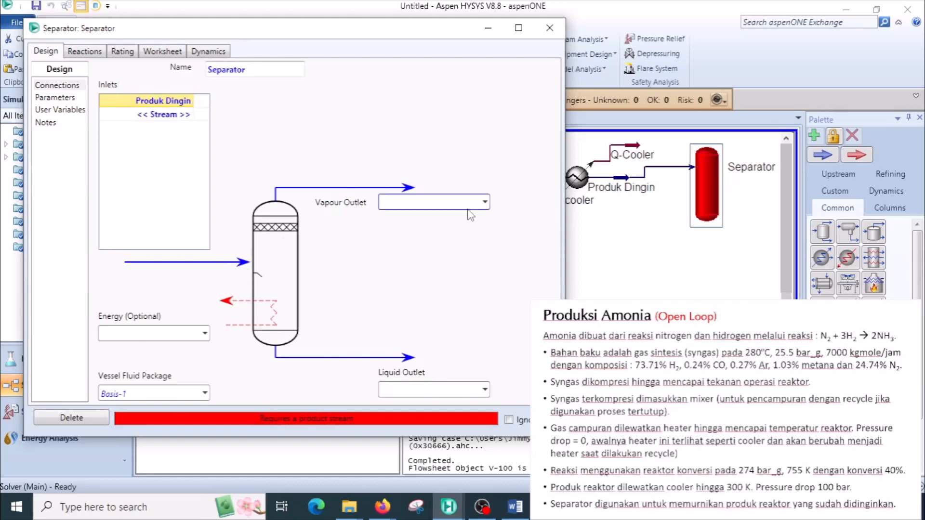
Step: Assign the separator a new vapour outlet stream V and a new liquid outlet stream L, and close its properties
{"action": "left_click", "coordinate": [446, 202]}
{"action": "type", "text": "V"}
{"action": "key", "text": "Return"}
{"action": "left_click", "coordinate": [408, 388]}
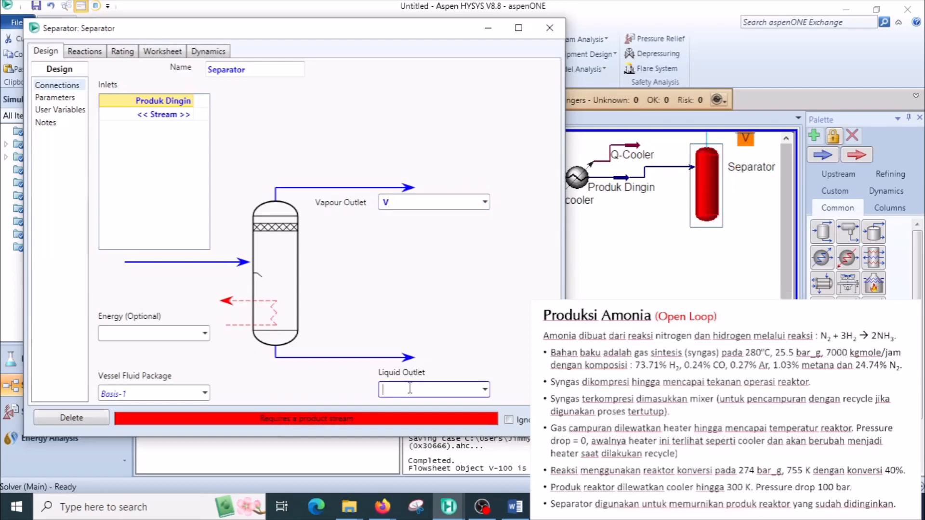
{"action": "type", "text": "L"}
{"action": "key", "text": "Return"}
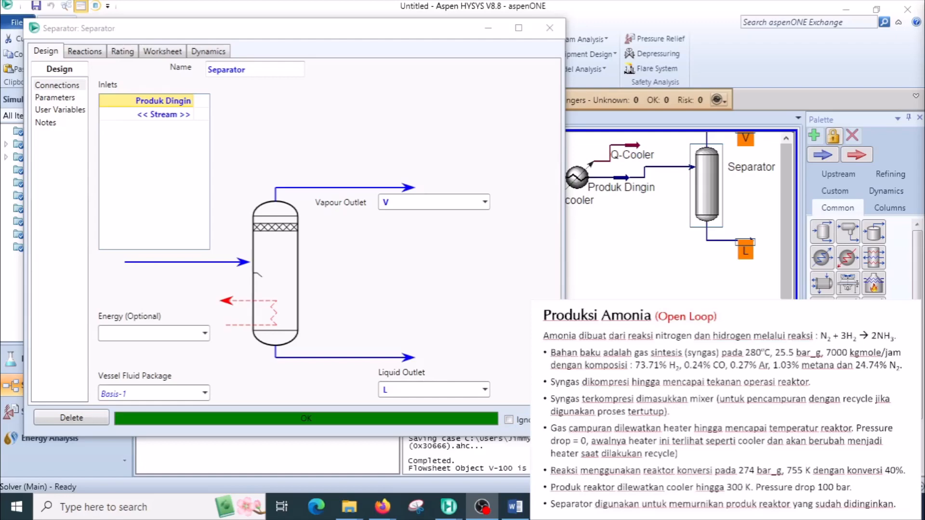
{"action": "left_click", "coordinate": [550, 29]}
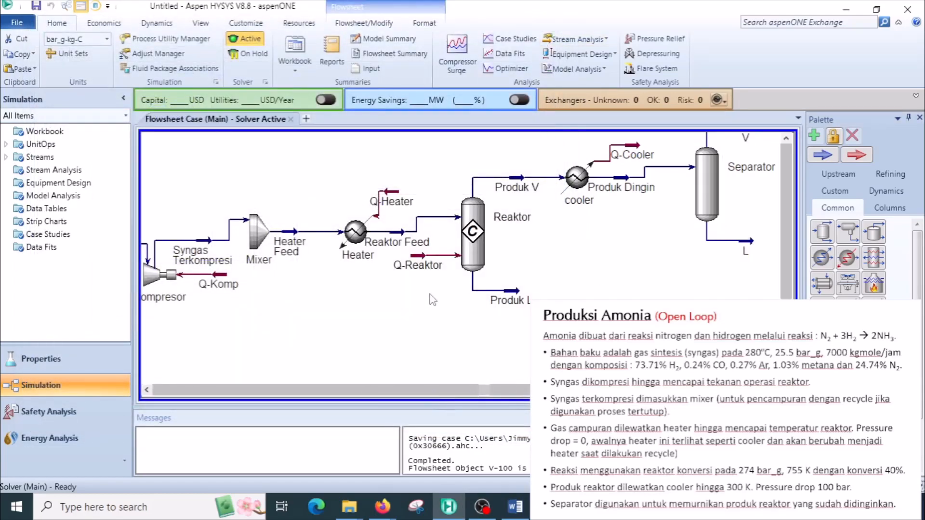
Step: Narrow the navigation pane and shift the heater and reactor slightly so the Reaktor Feed stream runs straight between them
{"action": "scroll", "coordinate": [429, 295], "scroll_direction": "down", "scroll_amount": 1}
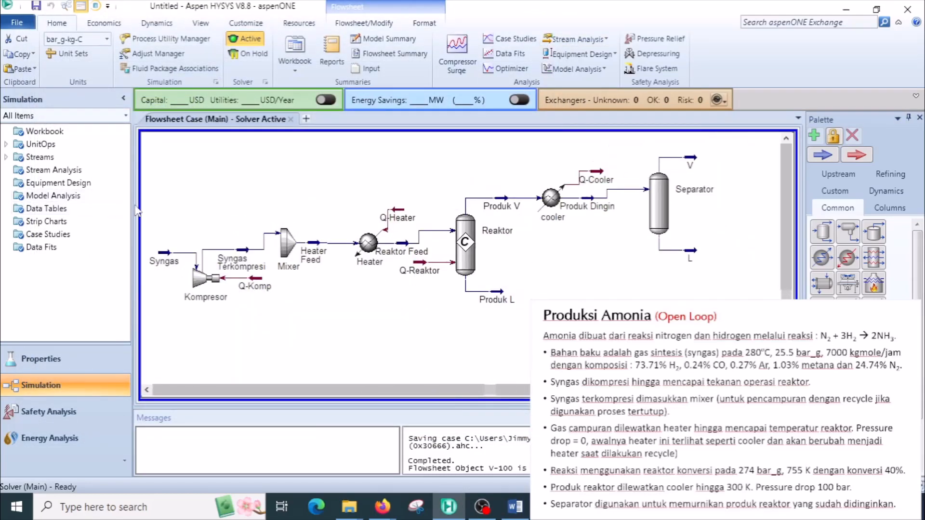
{"action": "left_click_drag", "start_coordinate": [138, 212], "coordinate": [100, 214]}
{"action": "mouse_move", "coordinate": [345, 248]}
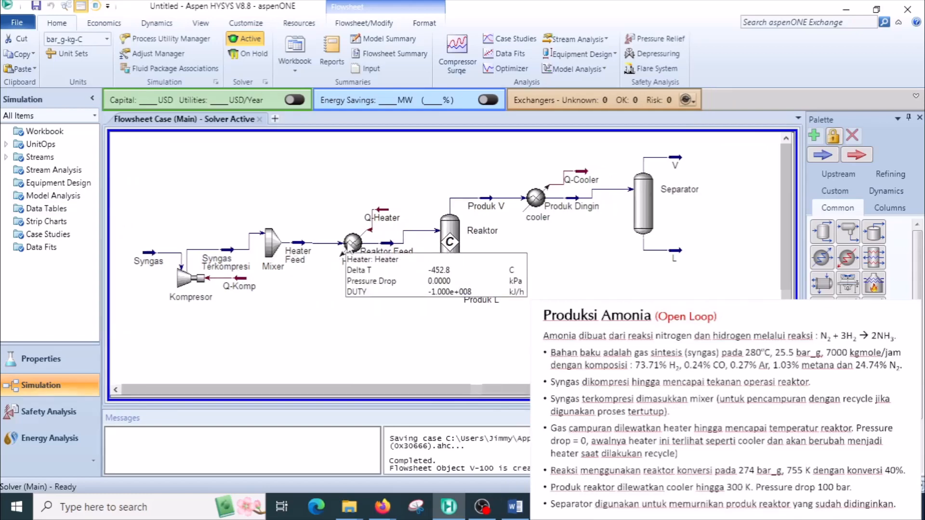
{"action": "left_click_drag", "start_coordinate": [348, 241], "coordinate": [349, 240]}
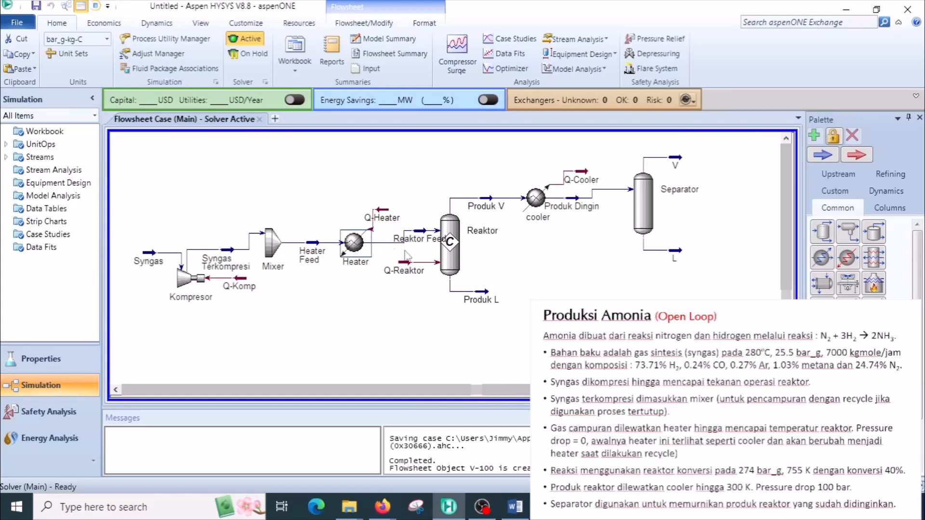
{"action": "left_click_drag", "start_coordinate": [462, 241], "coordinate": [464, 253]}
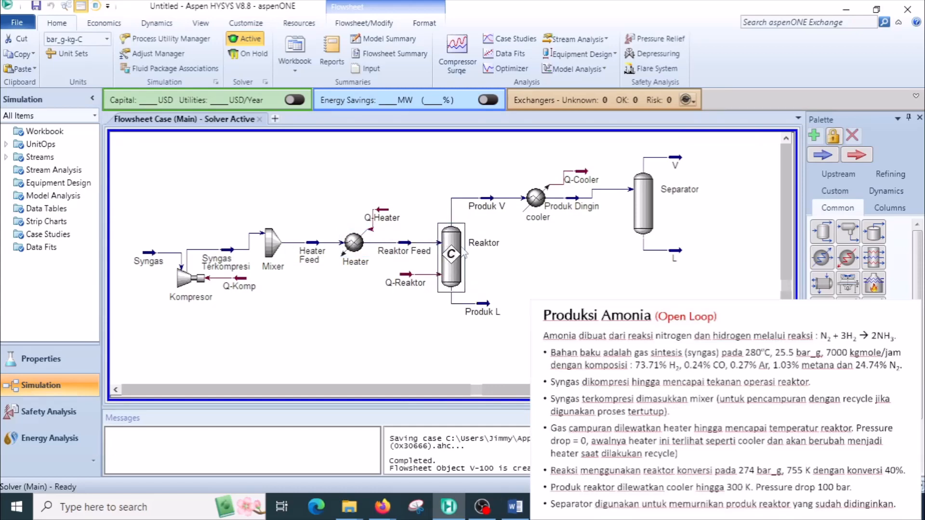
Step: Shift the separator slightly so the Produk Dingin stream runs straight from the cooler into it
{"action": "left_click", "coordinate": [636, 221]}
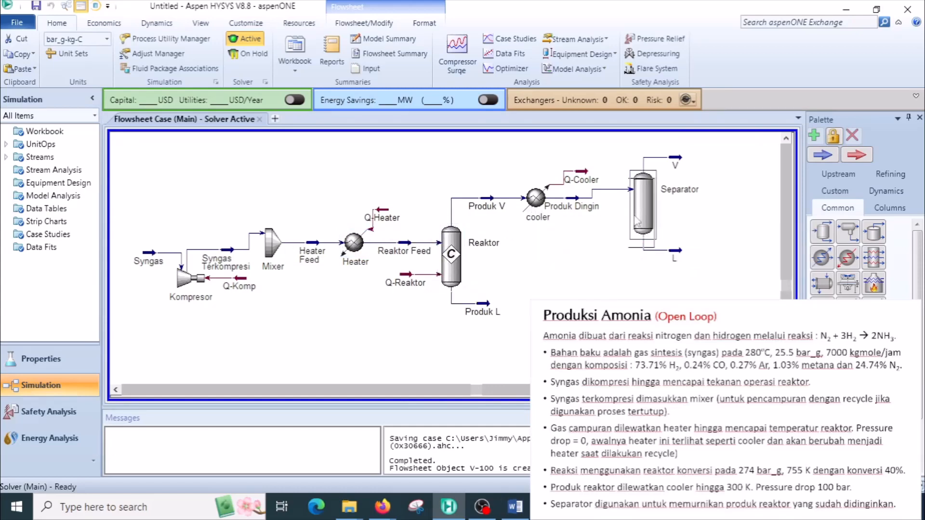
{"action": "left_click_drag", "start_coordinate": [635, 221], "coordinate": [628, 229]}
{"action": "left_click", "coordinate": [568, 284]}
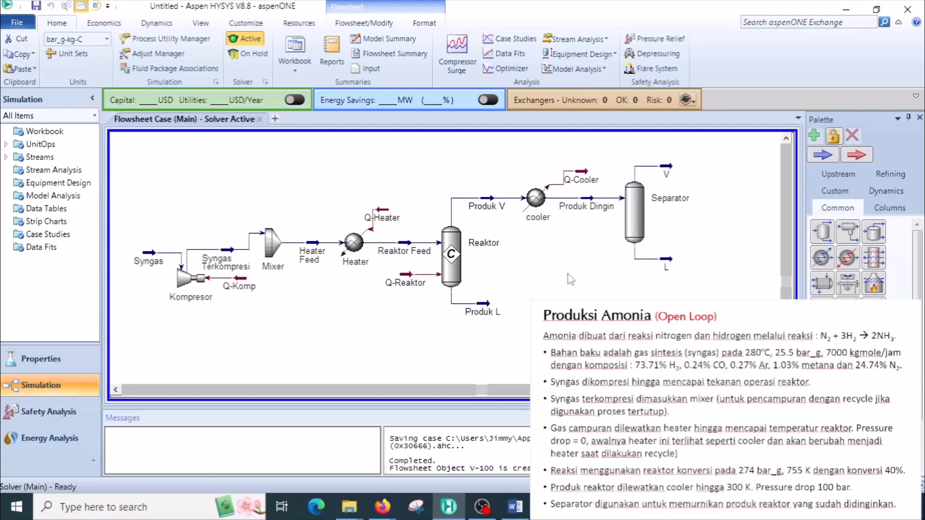
Step: Add a workbook table of the Material Streams page to the empty area beneath the flowsheet
{"action": "scroll", "coordinate": [411, 226], "scroll_direction": "down", "scroll_amount": 2}
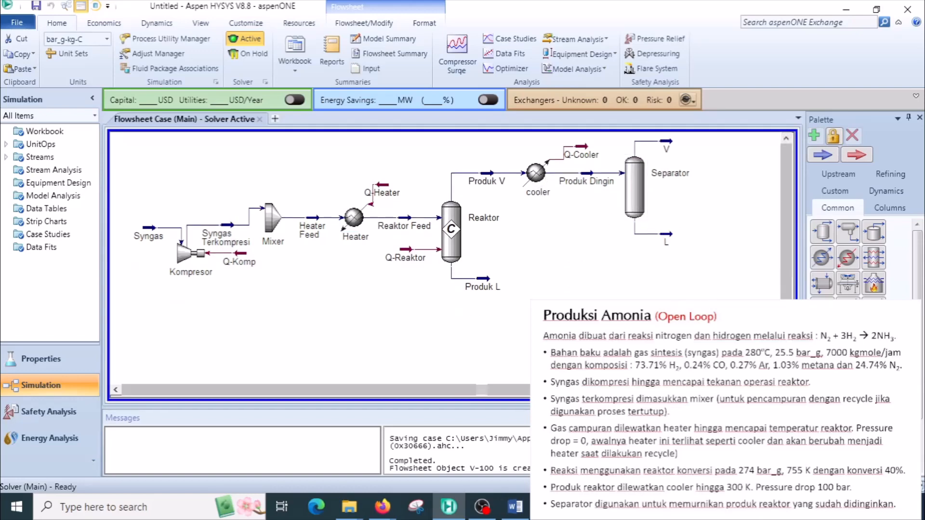
{"action": "right_click", "coordinate": [369, 312]}
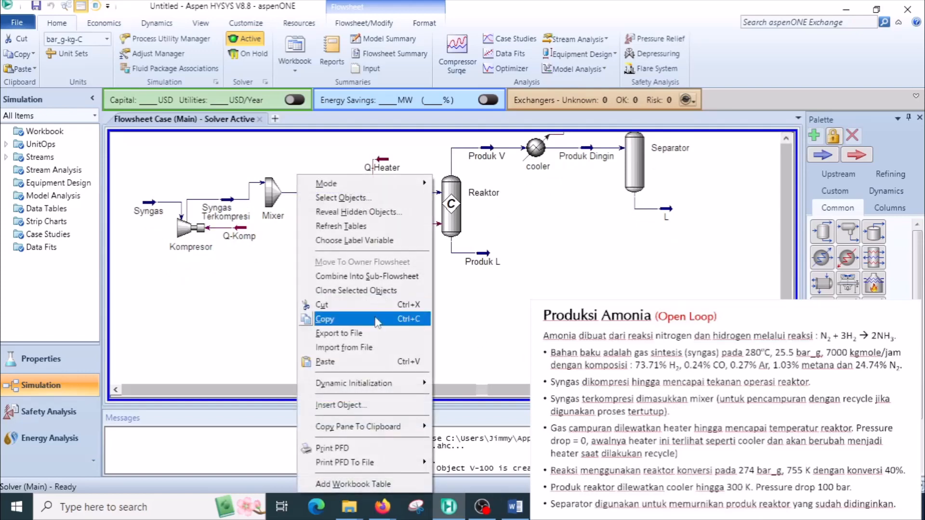
{"action": "left_click", "coordinate": [351, 484]}
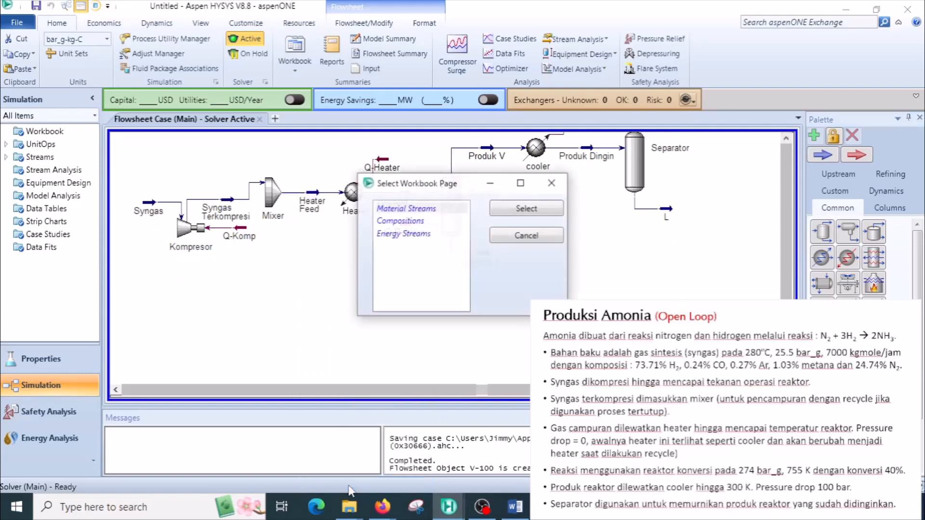
{"action": "left_click", "coordinate": [501, 212]}
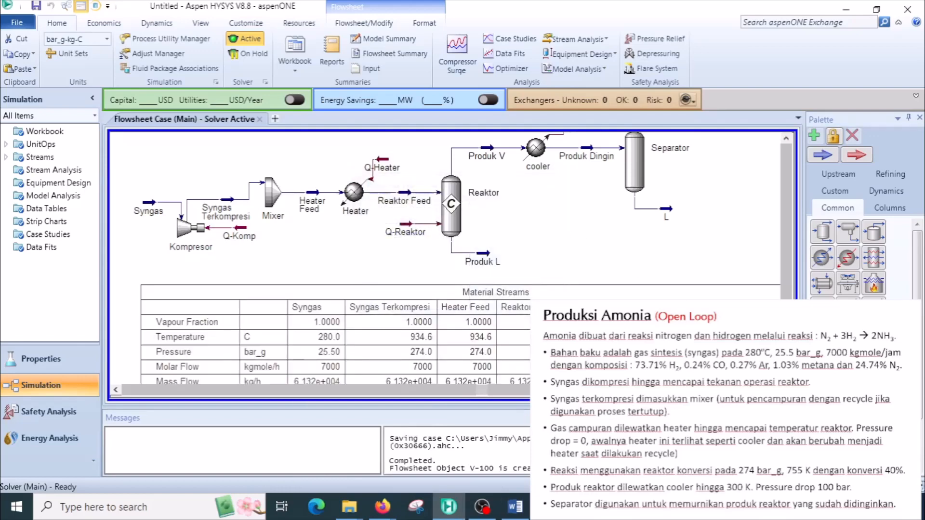
Step: Shrink the messages pane and narrow the navigation pane to give the flowsheet and Material Streams table more room
{"action": "left_click", "coordinate": [786, 379]}
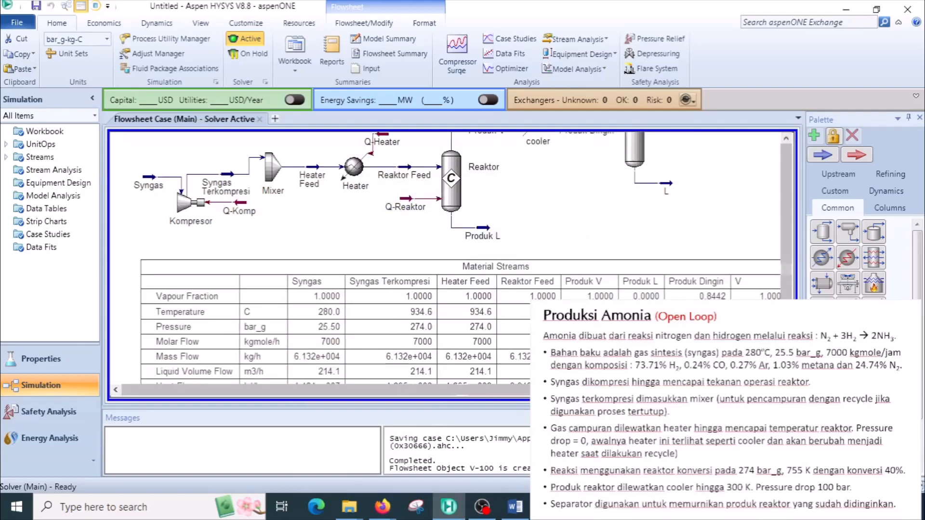
{"action": "left_click", "coordinate": [774, 390]}
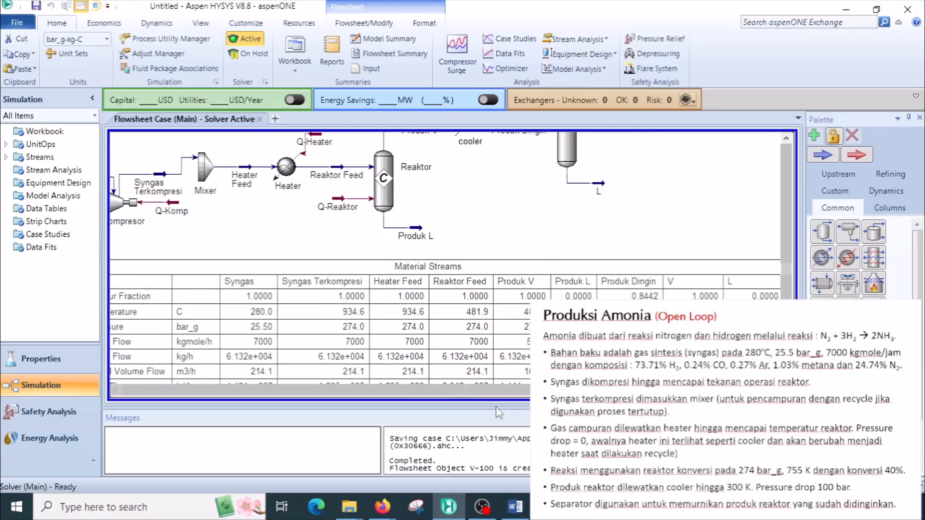
{"action": "left_click_drag", "start_coordinate": [497, 408], "coordinate": [498, 451]}
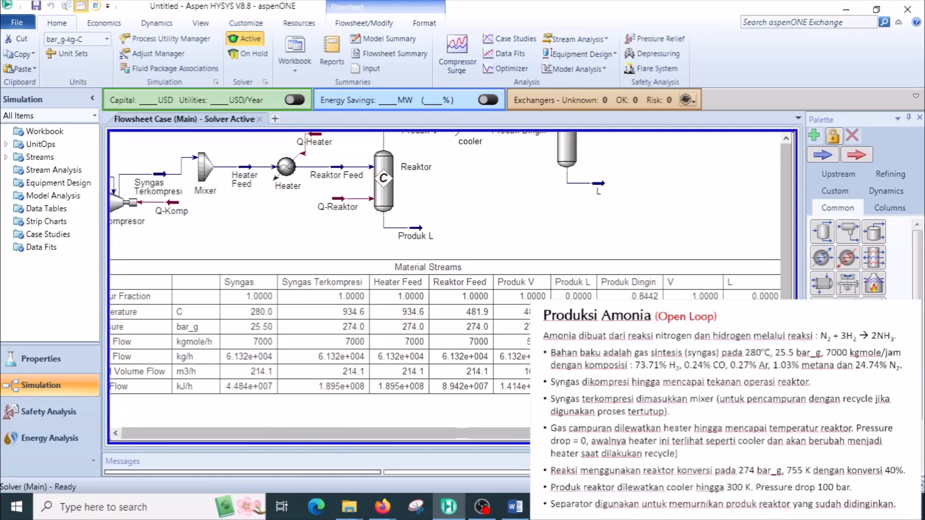
{"action": "scroll", "coordinate": [318, 279], "scroll_direction": "right", "scroll_amount": 2}
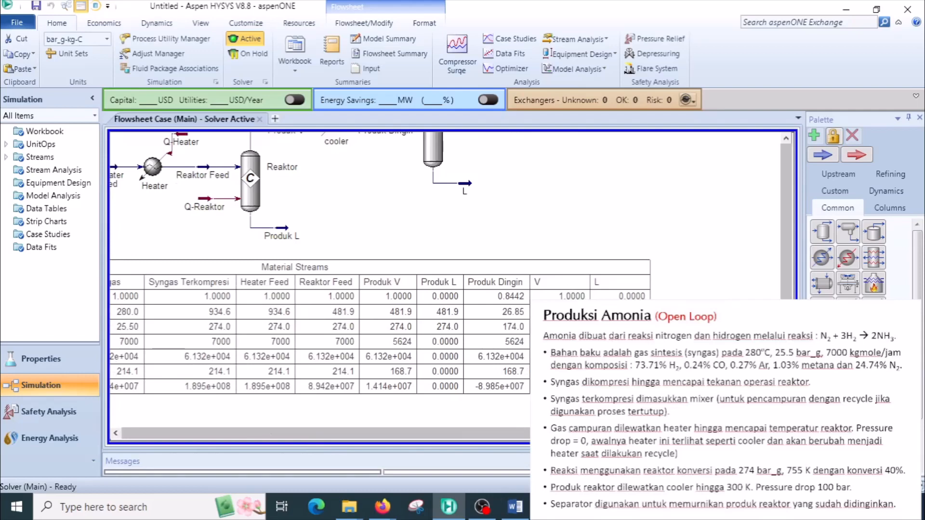
{"action": "scroll", "coordinate": [243, 359], "scroll_direction": "down", "scroll_amount": 2}
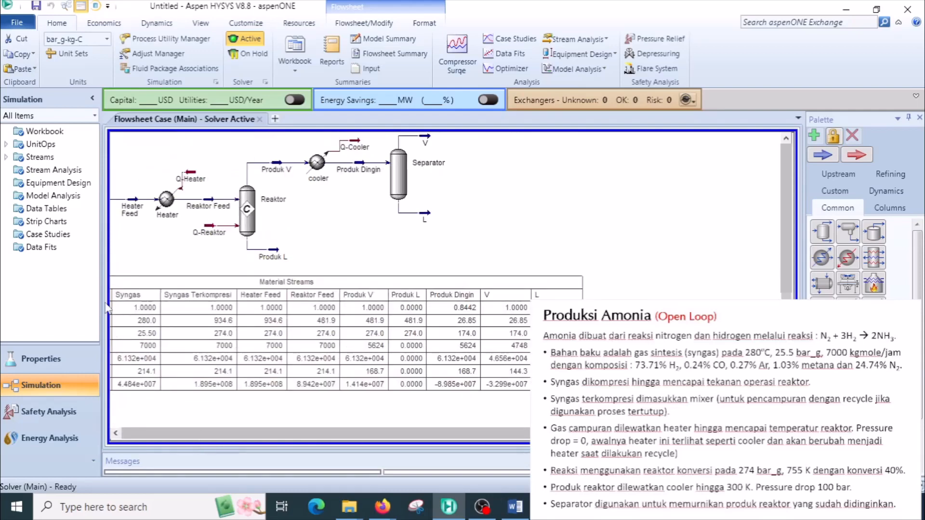
{"action": "left_click_drag", "start_coordinate": [100, 307], "coordinate": [83, 307]}
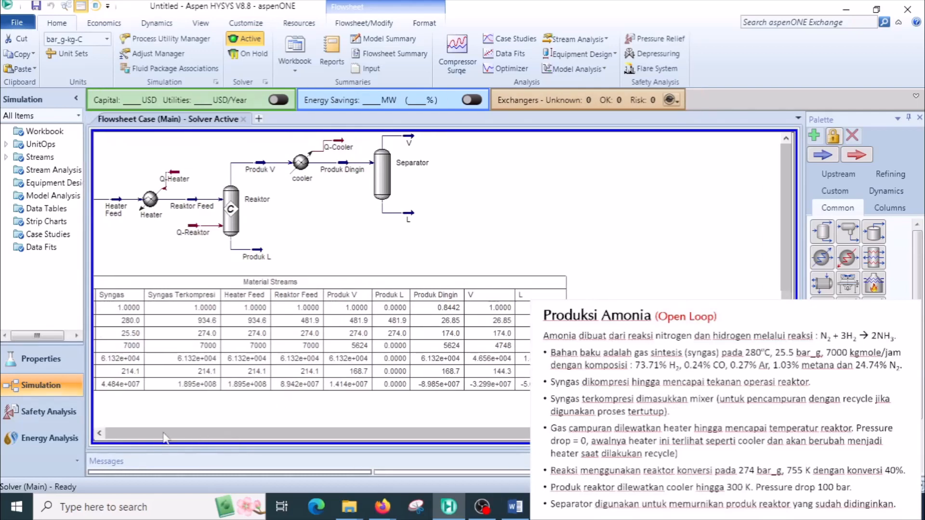
{"action": "left_click", "coordinate": [100, 433]}
{"action": "left_click", "coordinate": [100, 433]}
{"action": "left_click", "coordinate": [102, 433]}
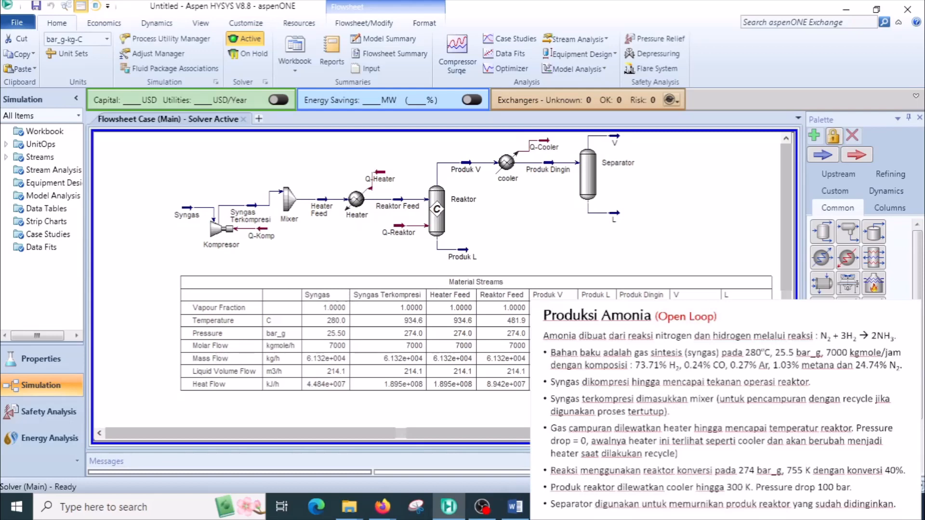
{"action": "left_click", "coordinate": [786, 138]}
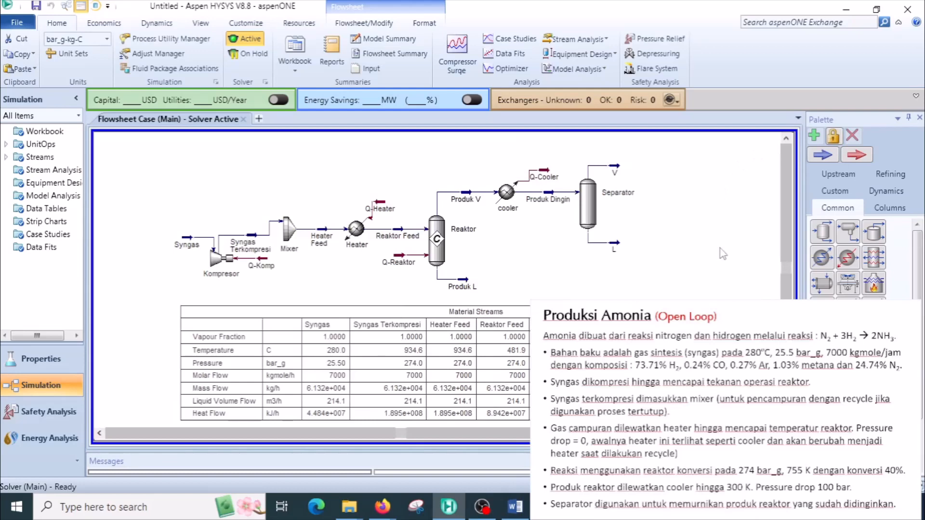
Step: Examine the compositions of the separator's liquid outlet stream L and vapour outlet stream V
{"action": "double_click", "coordinate": [620, 246]}
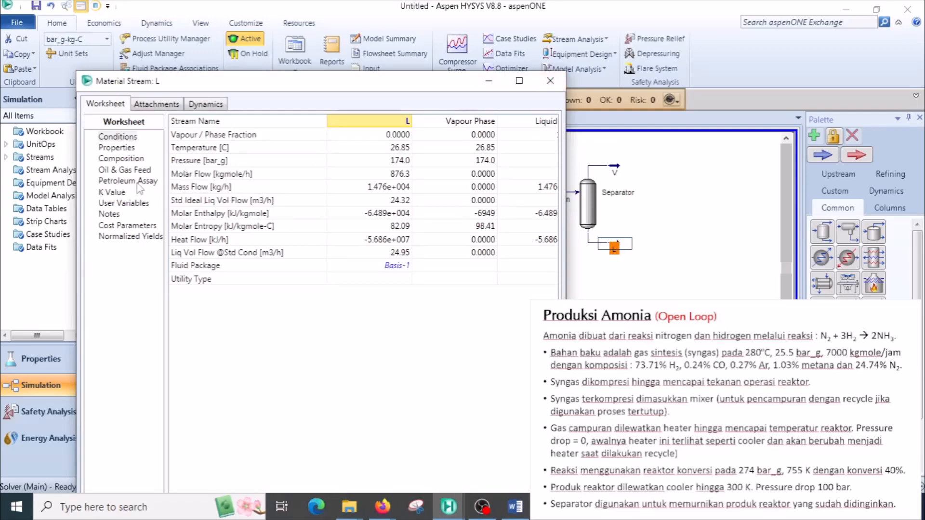
{"action": "left_click", "coordinate": [121, 160]}
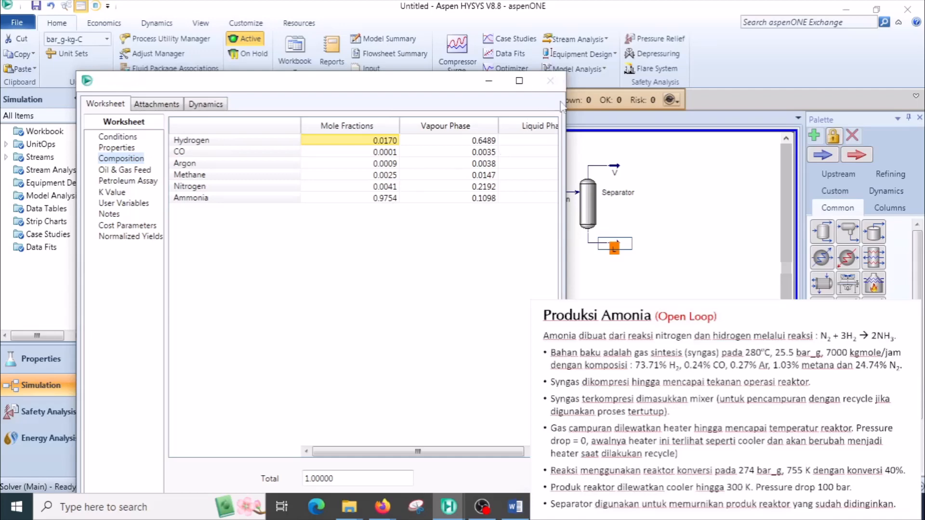
{"action": "left_click", "coordinate": [553, 81]}
{"action": "double_click", "coordinate": [617, 169]}
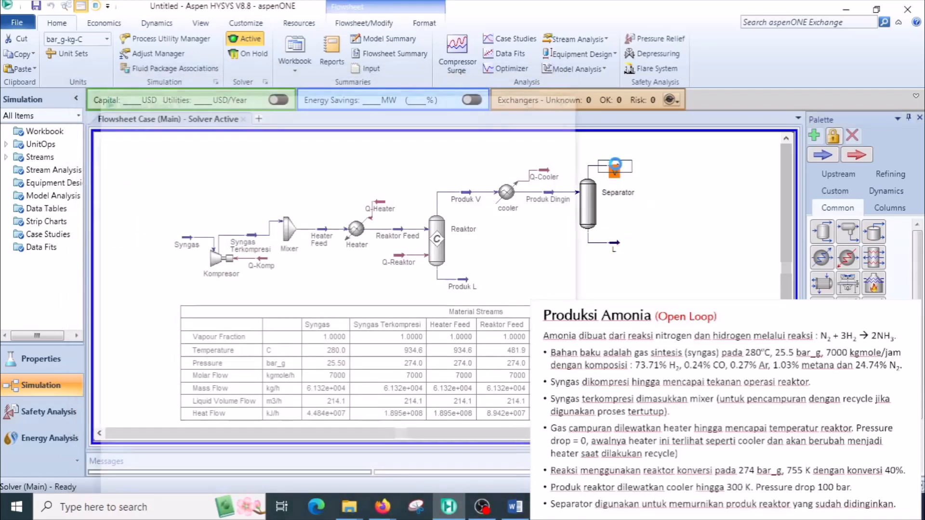
{"action": "left_click", "coordinate": [145, 176]}
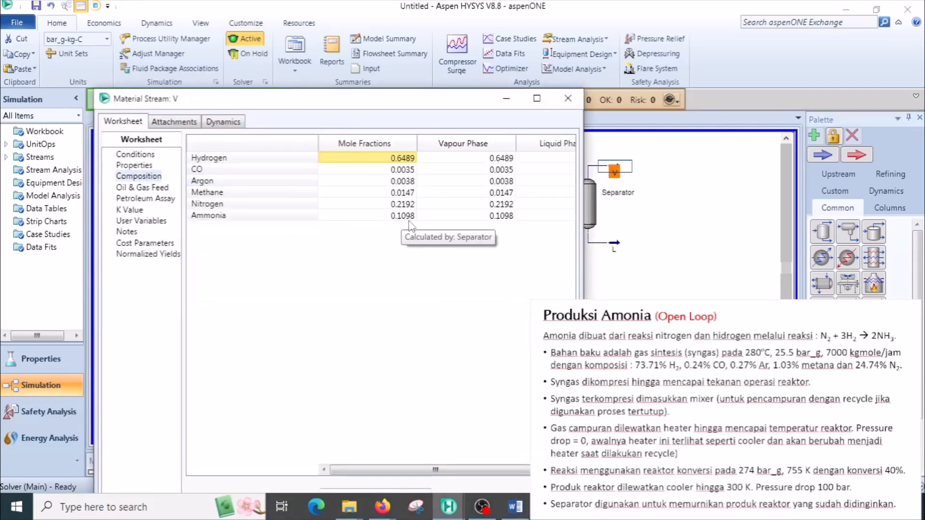
{"action": "left_click", "coordinate": [568, 98]}
{"action": "left_click", "coordinate": [665, 233]}
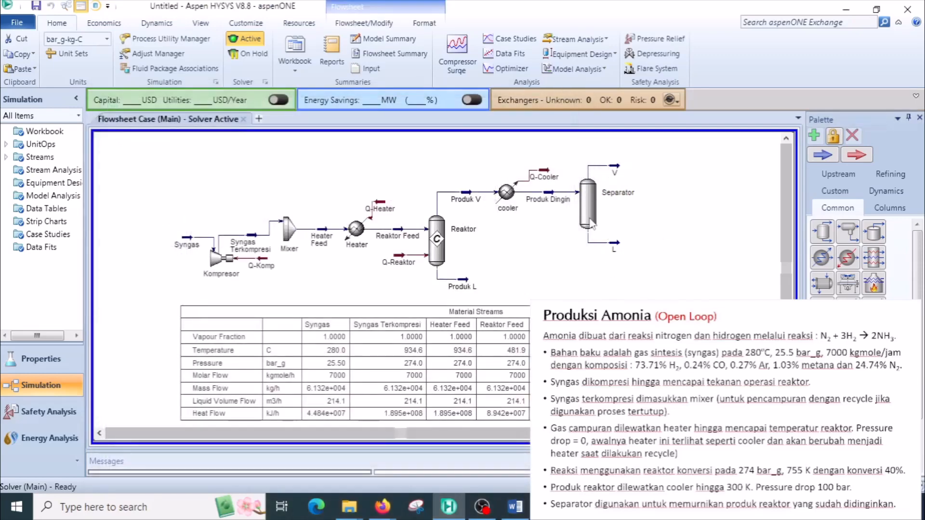
Step: Add a workbook table of the Compositions page to the flowsheet
{"action": "right_click", "coordinate": [673, 262]}
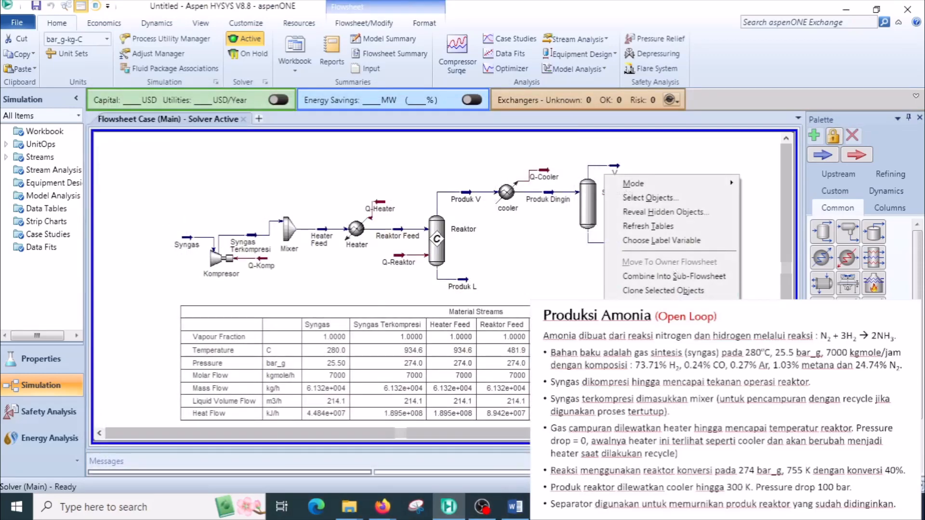
{"action": "left_click", "coordinate": [652, 315]}
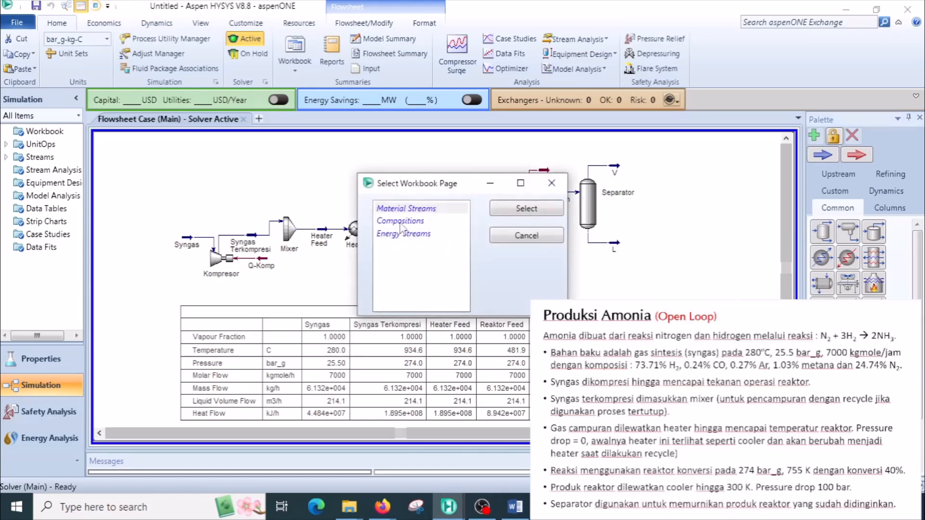
{"action": "left_click", "coordinate": [400, 222]}
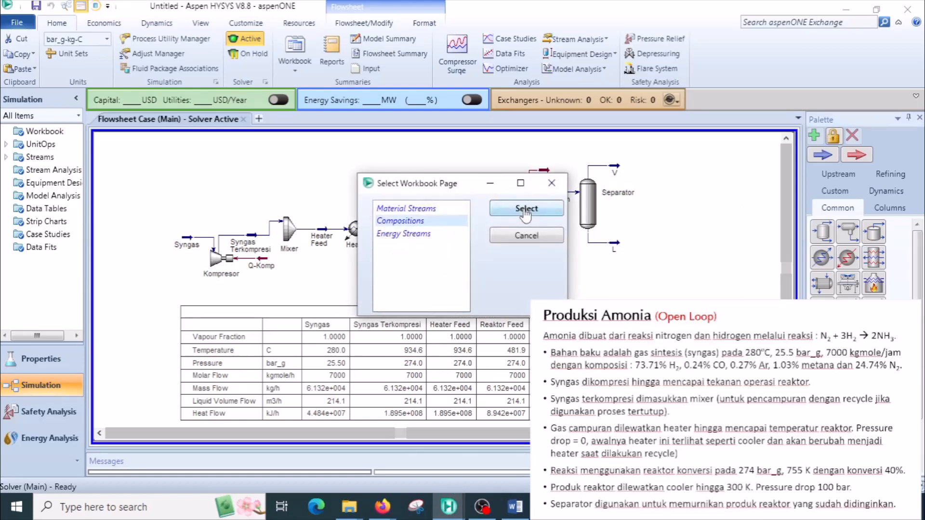
{"action": "left_click", "coordinate": [525, 212]}
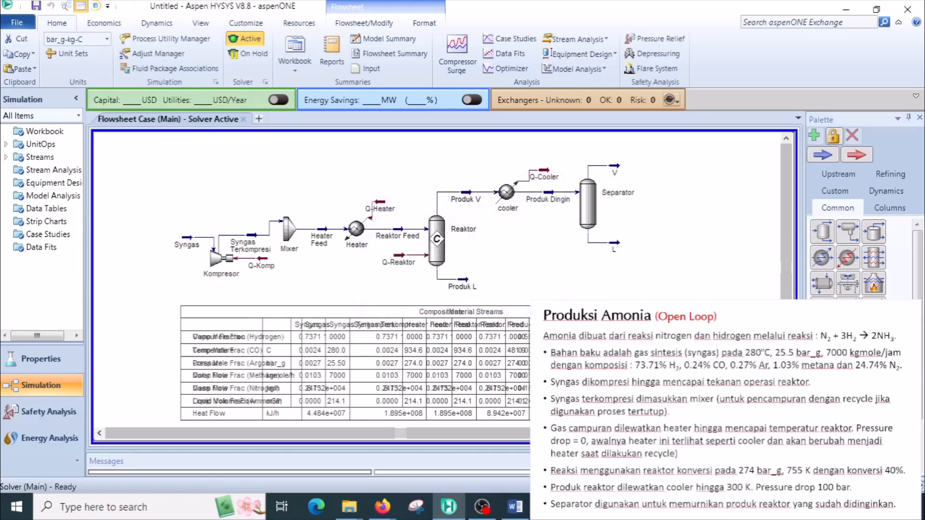
Step: Move the Compositions table directly beneath the Material Streams table so the two do not overlap
{"action": "scroll", "coordinate": [412, 247], "scroll_direction": "down", "scroll_amount": 3}
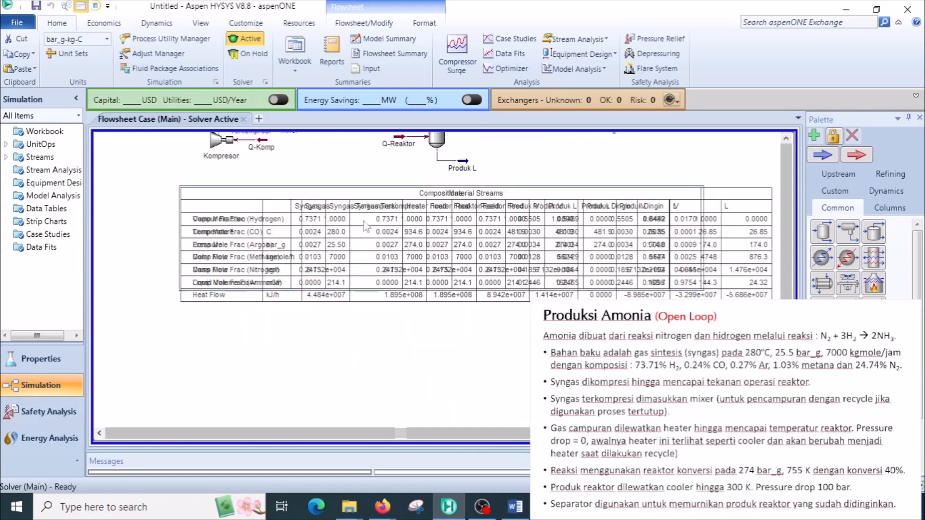
{"action": "left_click_drag", "start_coordinate": [341, 189], "coordinate": [339, 309]}
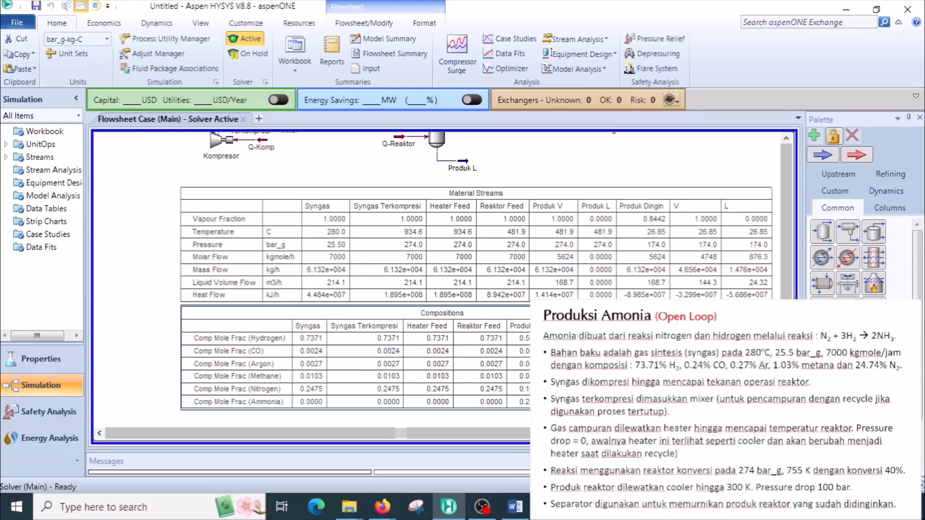
{"action": "scroll", "coordinate": [785, 144], "scroll_direction": "up", "scroll_amount": 3}
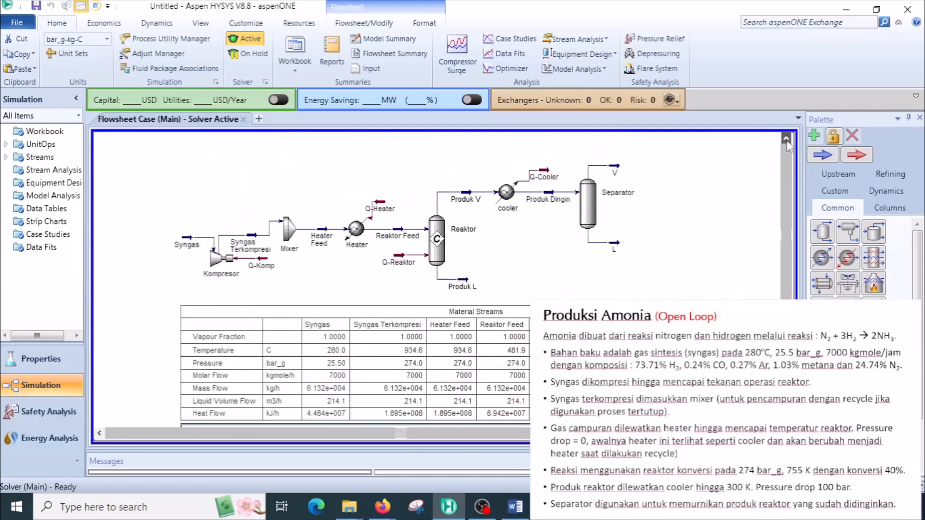
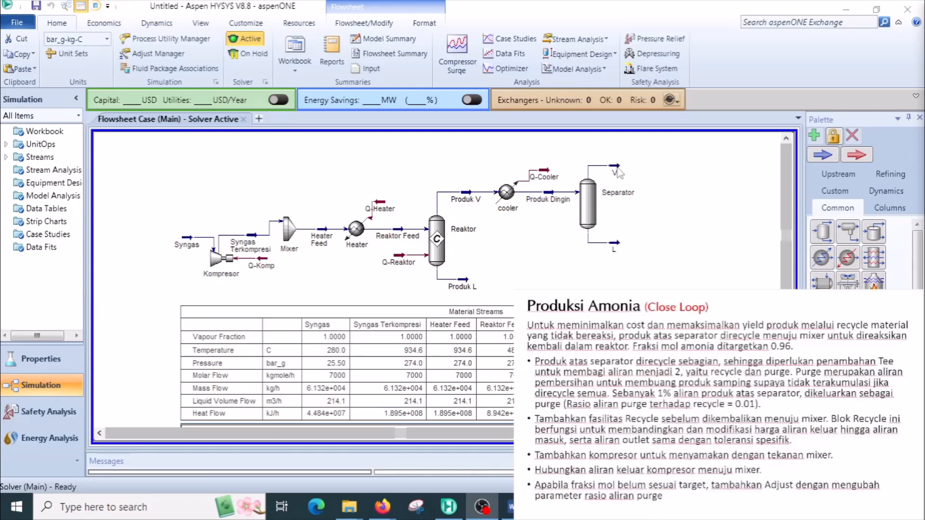
Step: Place a tee just above the separator's vapour outlet stream V
{"action": "left_click", "coordinate": [786, 139]}
{"action": "left_click", "coordinate": [786, 138]}
{"action": "mouse_move", "coordinate": [619, 261]}
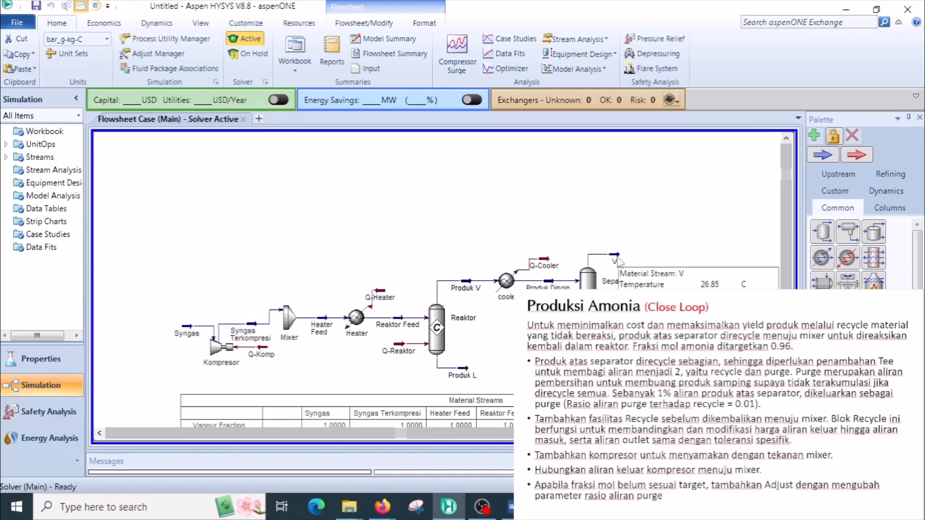
{"action": "left_click", "coordinate": [615, 256]}
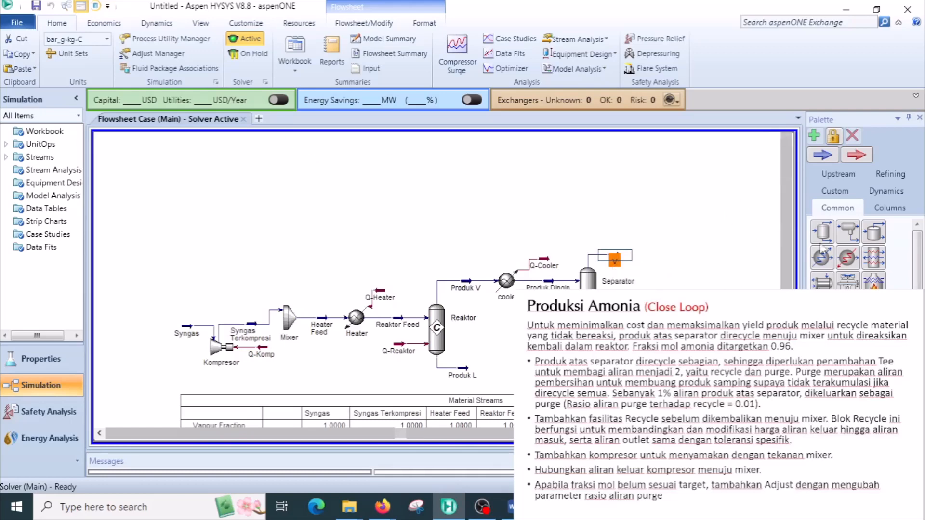
{"action": "mouse_move", "coordinate": [918, 248]}
{"action": "left_mouse_down"}
{"action": "mouse_move", "coordinate": [918, 265]}
{"action": "mouse_move", "coordinate": [917, 249]}
{"action": "left_mouse_up"}
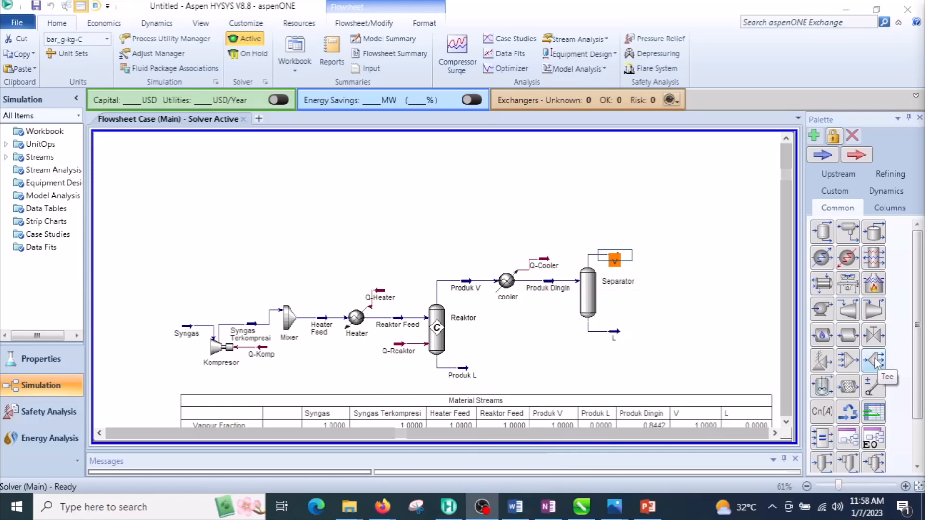
{"action": "left_click_drag", "start_coordinate": [875, 362], "coordinate": [611, 214]}
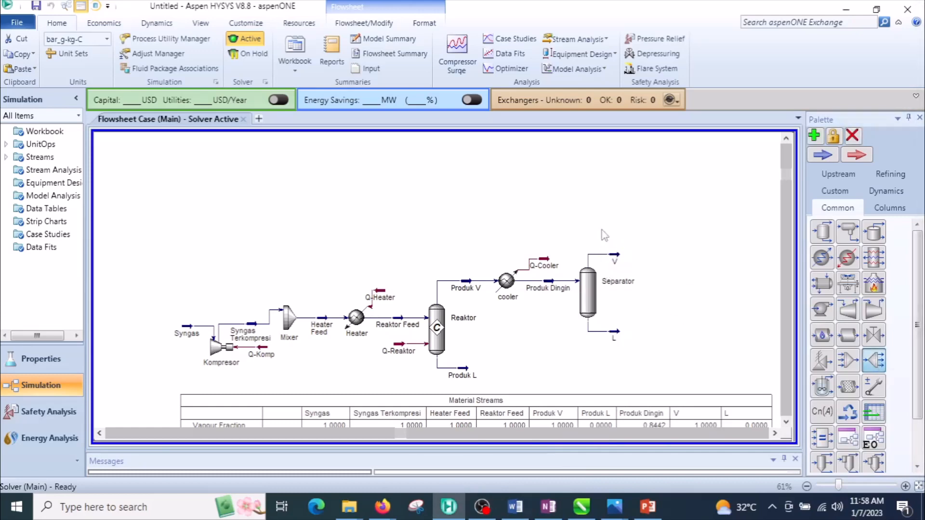
{"action": "left_click", "coordinate": [678, 246]}
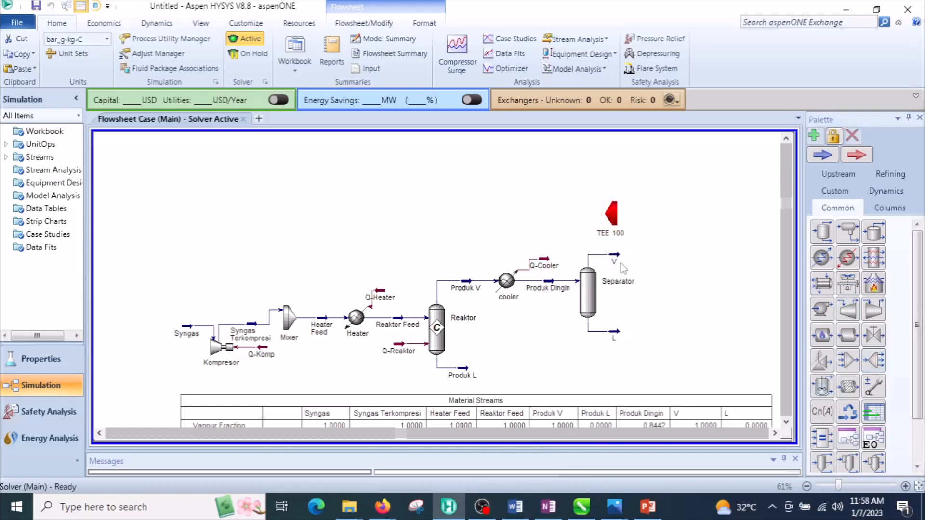
Step: Connect the tee's inlet to the separator vapour stream V
{"action": "double_click", "coordinate": [613, 214]}
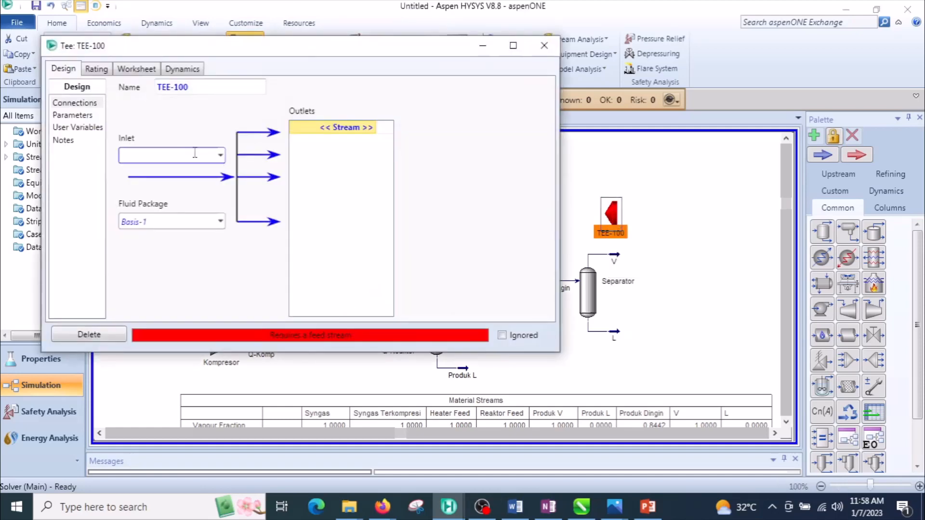
{"action": "left_click", "coordinate": [220, 156]}
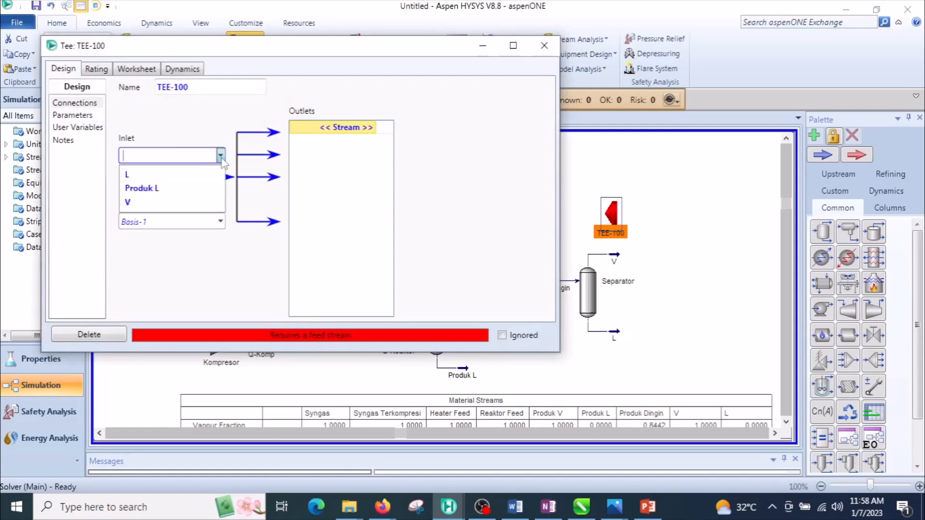
{"action": "left_click", "coordinate": [188, 203]}
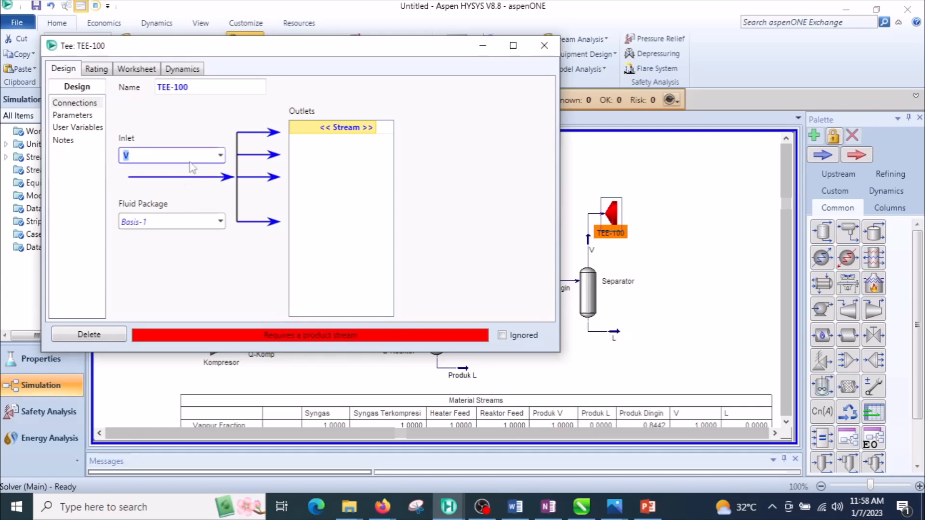
Step: Add two outlet streams to the tee, named Purge and Recycle in that order
{"action": "left_click", "coordinate": [345, 128]}
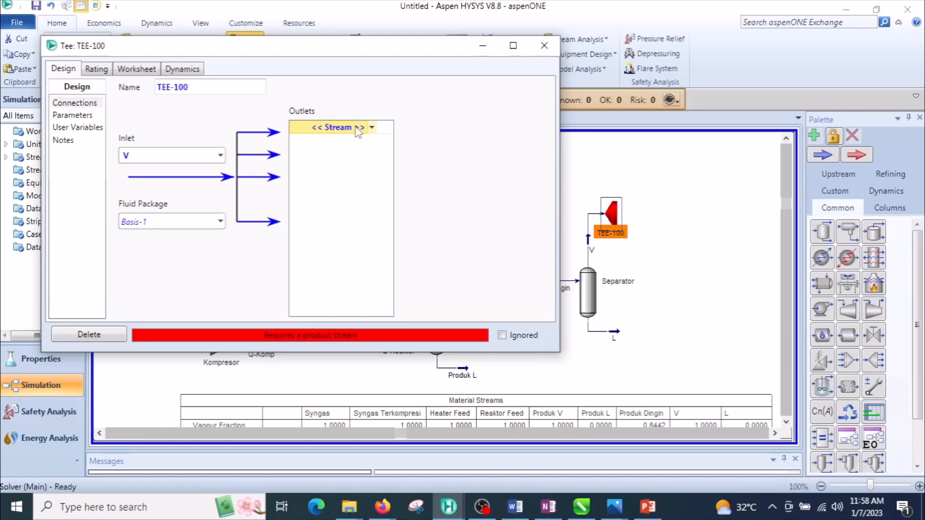
{"action": "type", "text": "Purge"}
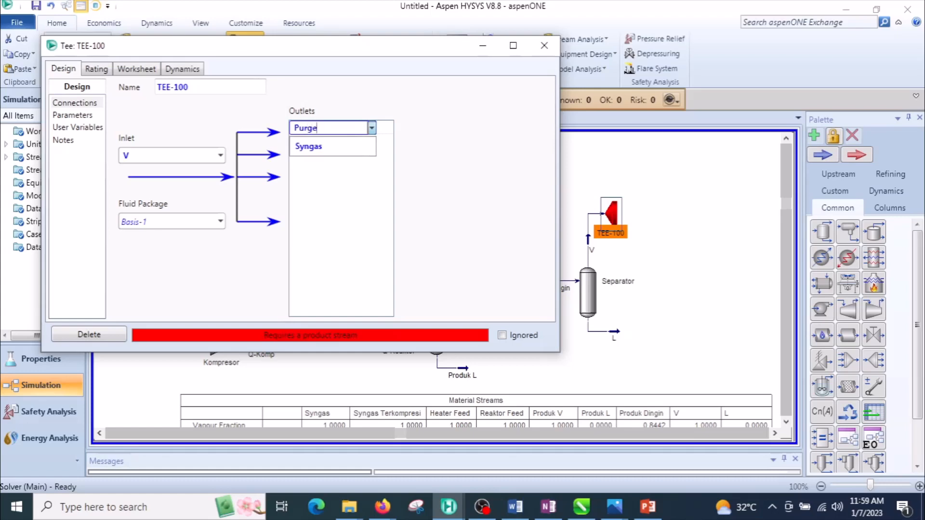
{"action": "left_click", "coordinate": [338, 162]}
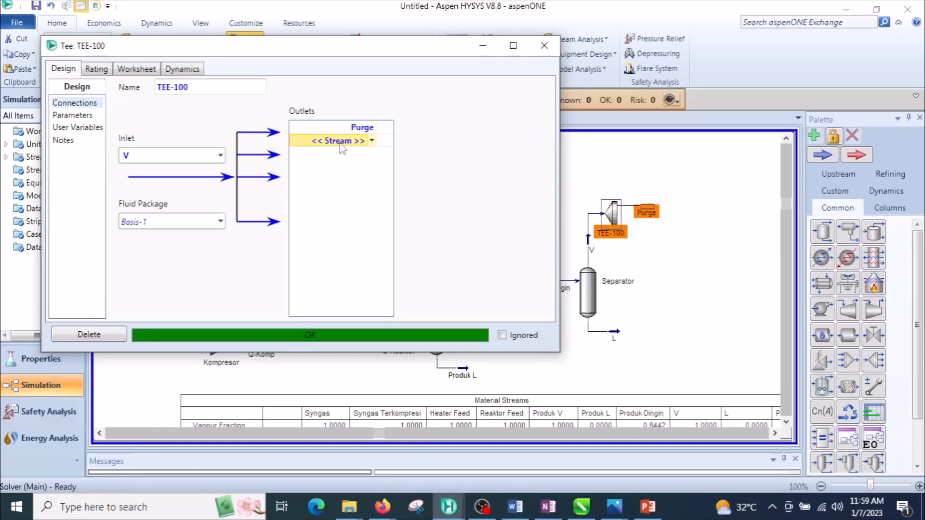
{"action": "type", "text": "Re"}
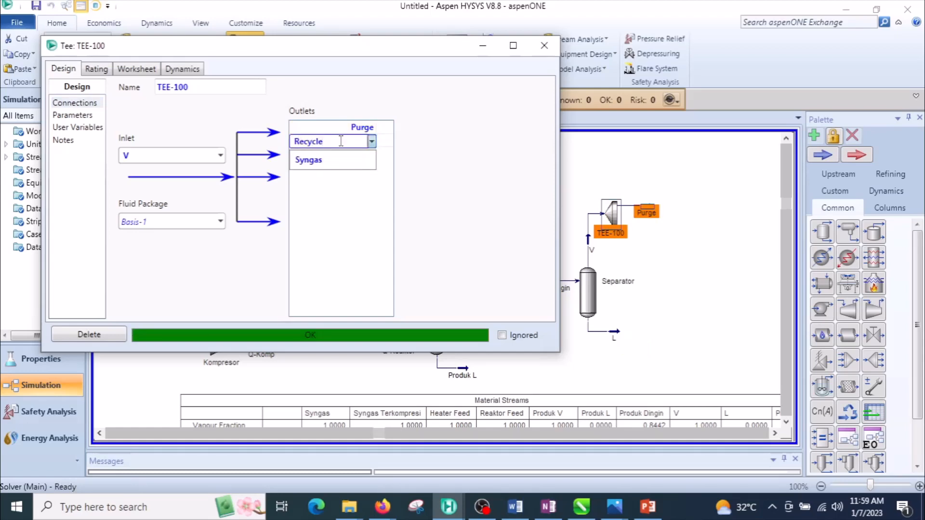
{"action": "type", "text": "cycle"}
{"action": "key", "text": "Return"}
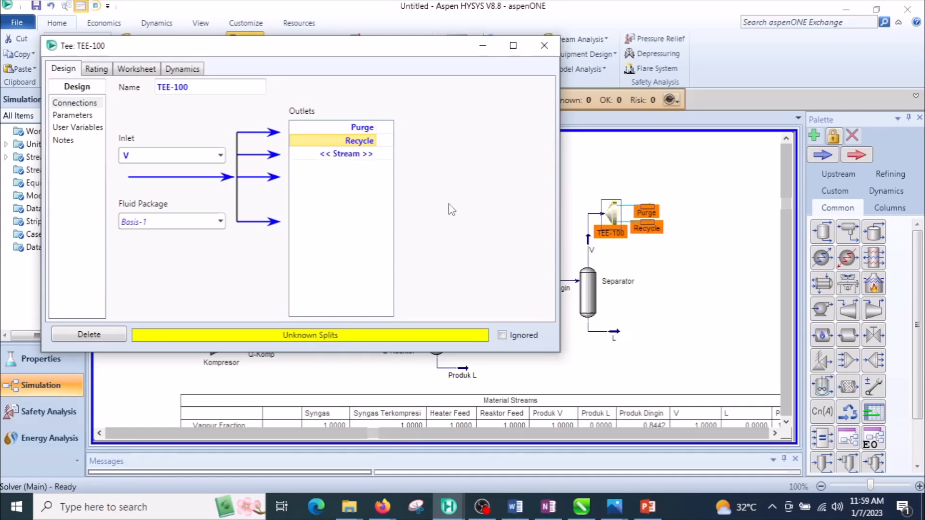
Step: Set the Purge flow ratio of the tee's split to 0.01 and close the tee's properties
{"action": "left_click_drag", "start_coordinate": [337, 51], "coordinate": [408, 53]}
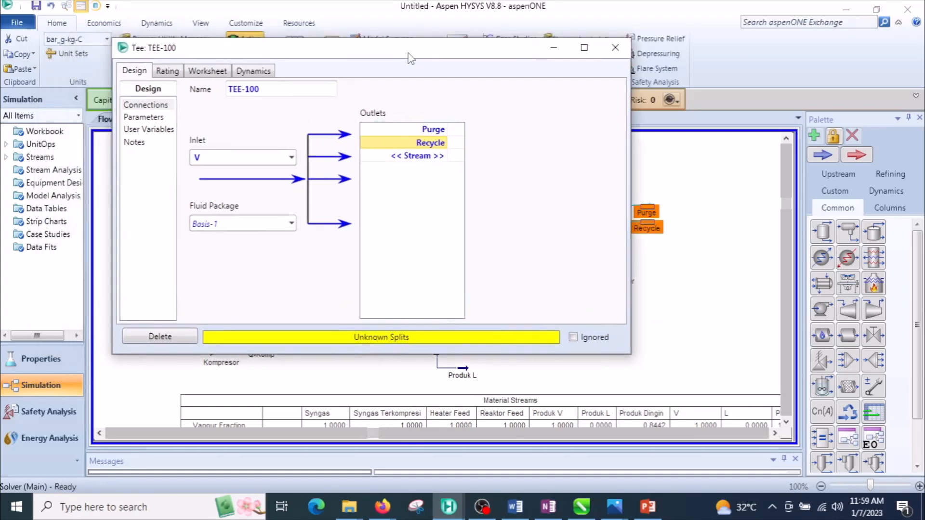
{"action": "left_click", "coordinate": [143, 118]}
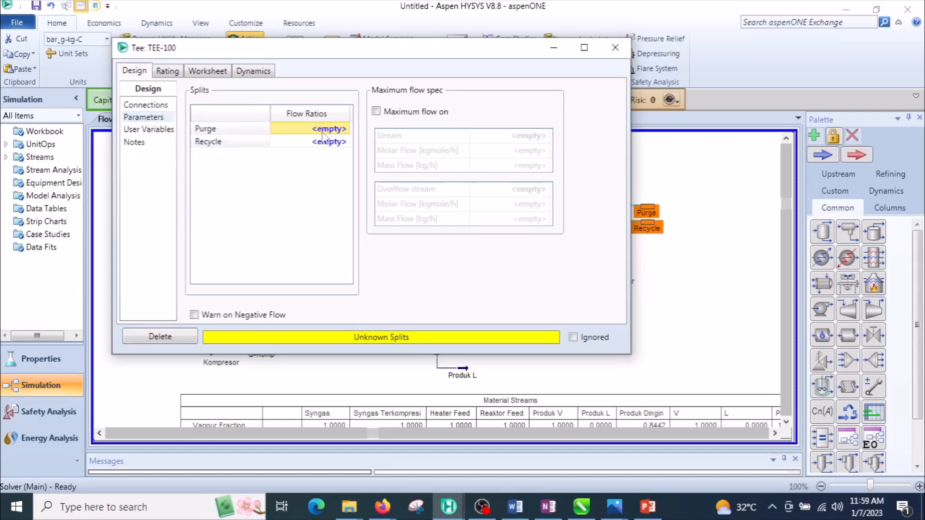
{"action": "type", "text": "0.01"}
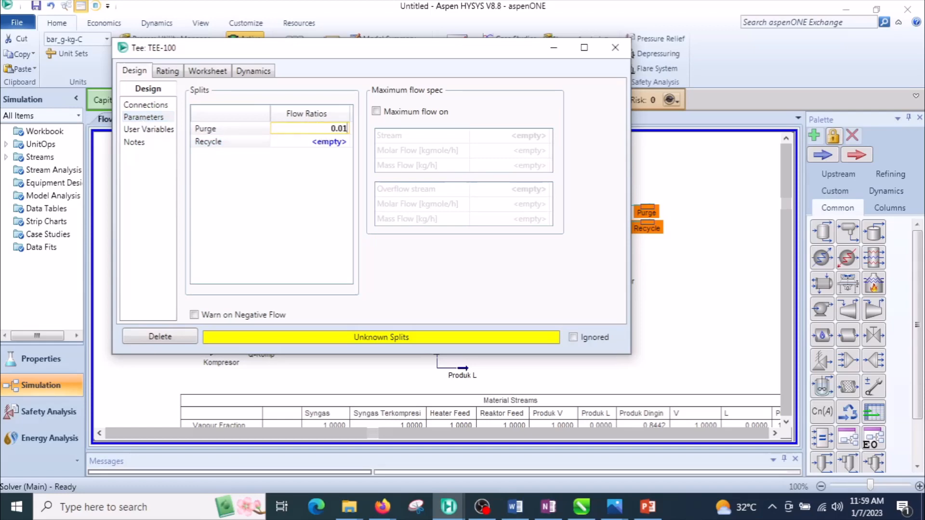
{"action": "left_click", "coordinate": [308, 142]}
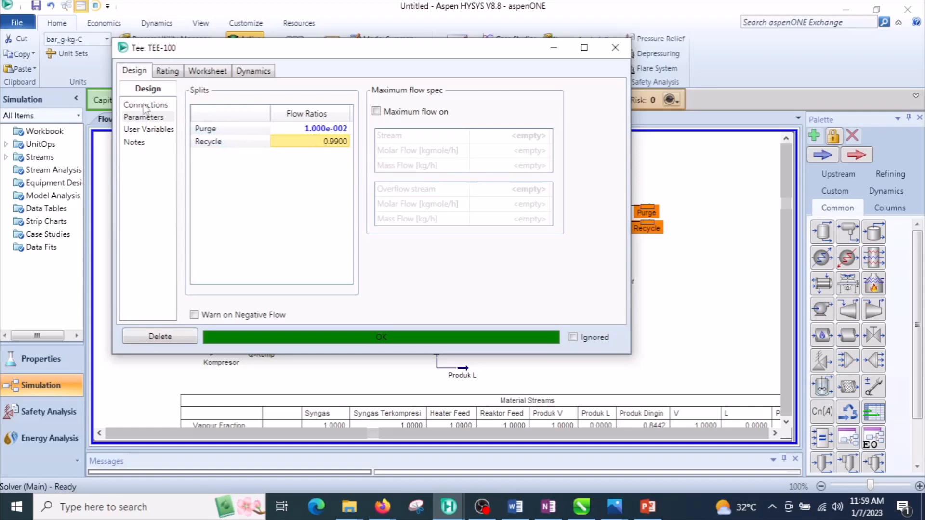
{"action": "left_click", "coordinate": [619, 55]}
{"action": "left_click", "coordinate": [689, 267]}
Step: Rotate the tee by 270 degrees on the flowsheet so its outlets point upward
{"action": "mouse_move", "coordinate": [617, 220]}
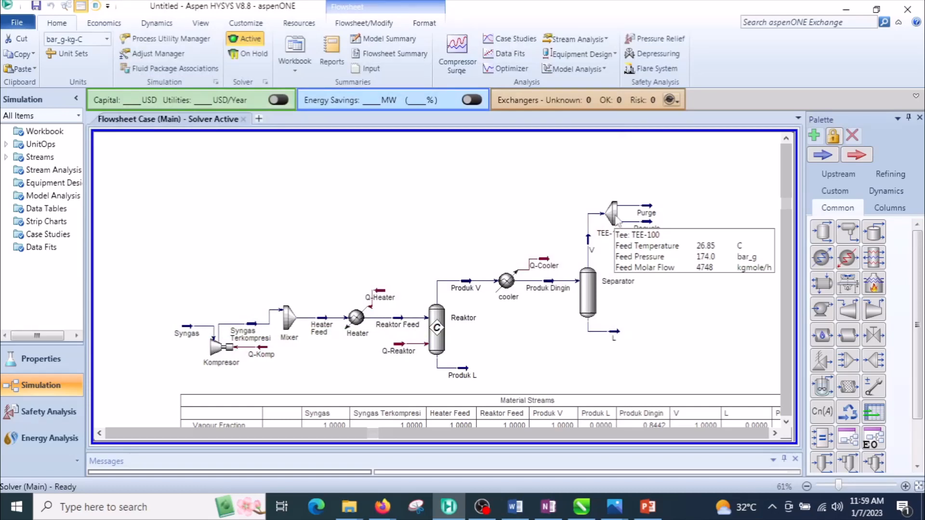
{"action": "left_click", "coordinate": [620, 224]}
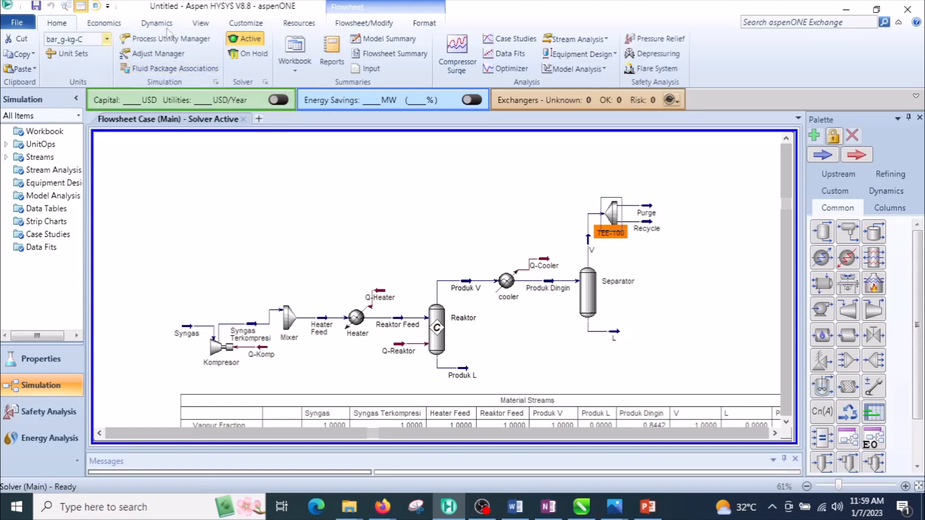
{"action": "left_click", "coordinate": [371, 25]}
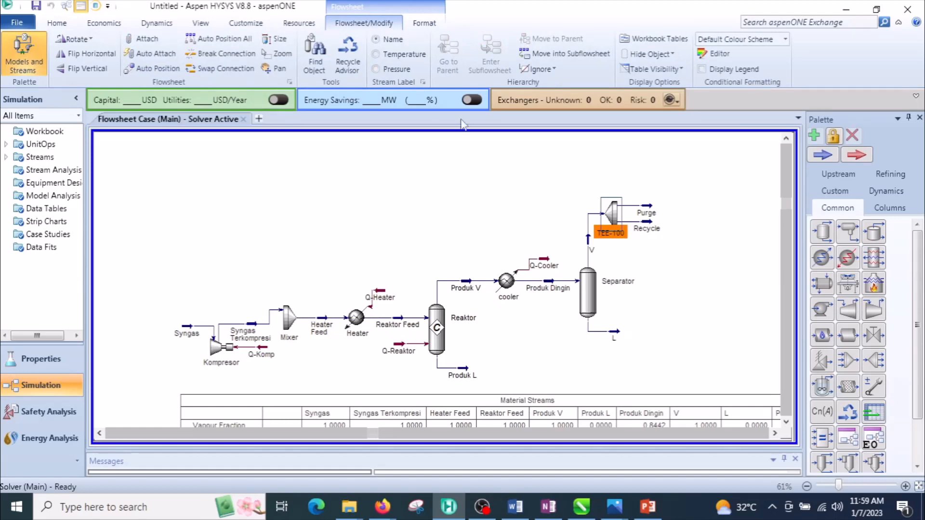
{"action": "left_click", "coordinate": [91, 39]}
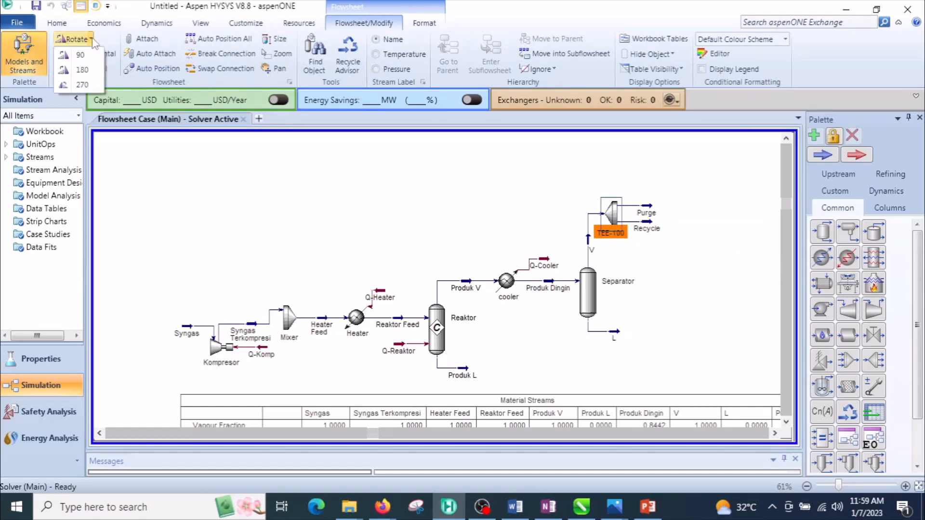
{"action": "left_click", "coordinate": [81, 85]}
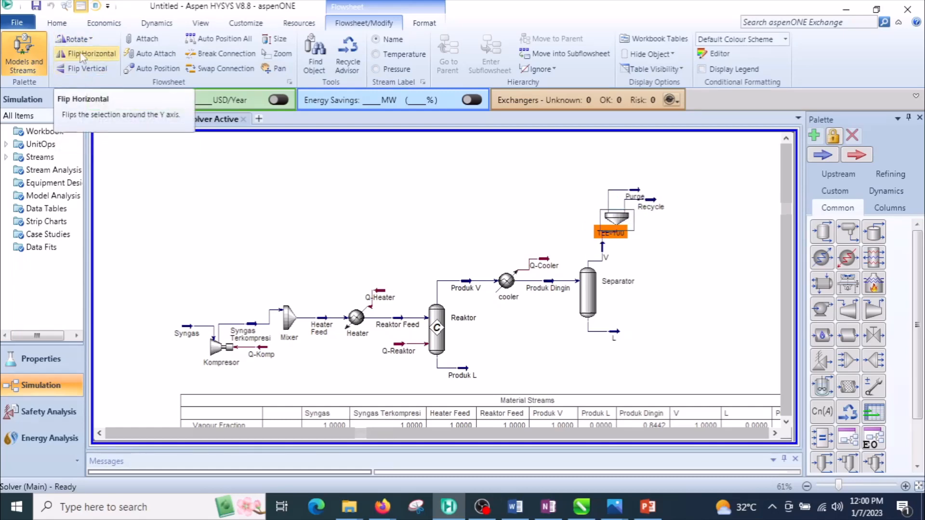
Step: Try other tee orientations by rotating it a further 180 degrees, followed by 90 degrees twice
{"action": "left_click", "coordinate": [90, 39]}
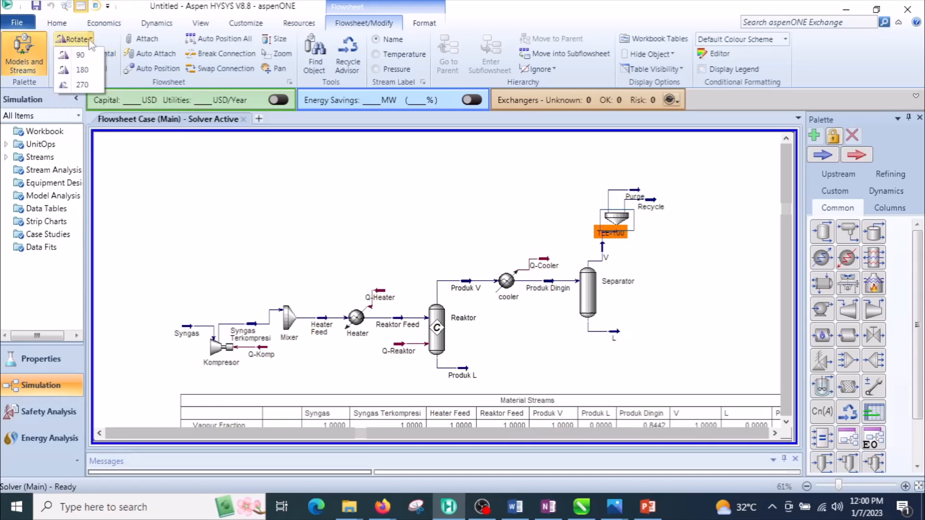
{"action": "left_click", "coordinate": [82, 70]}
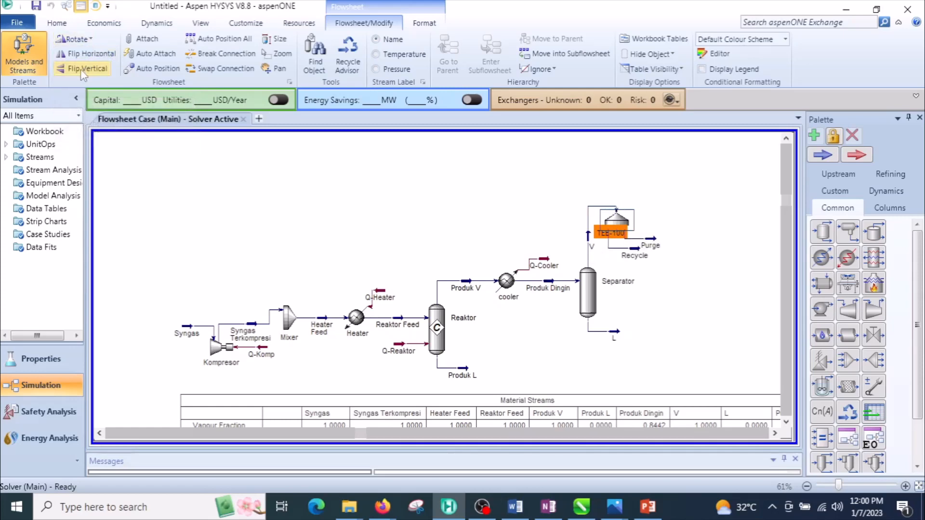
{"action": "left_click", "coordinate": [89, 39]}
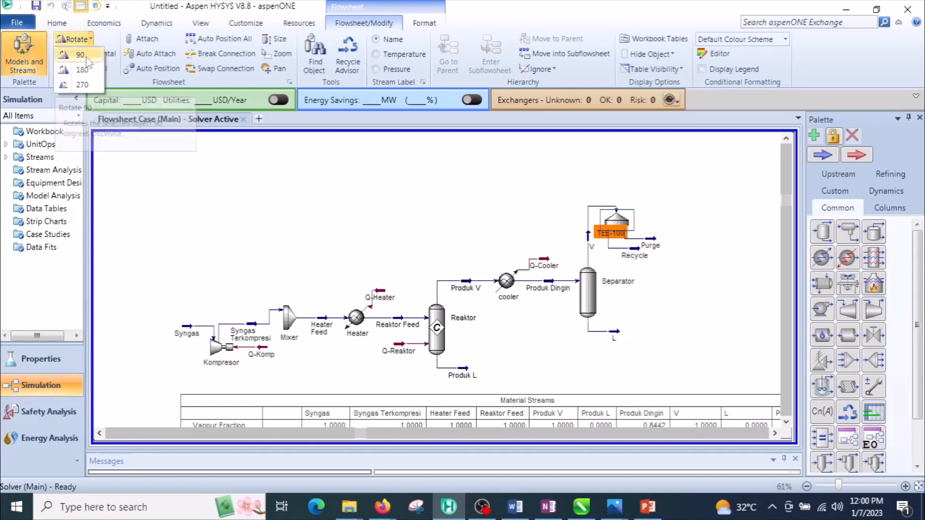
{"action": "left_click", "coordinate": [83, 55]}
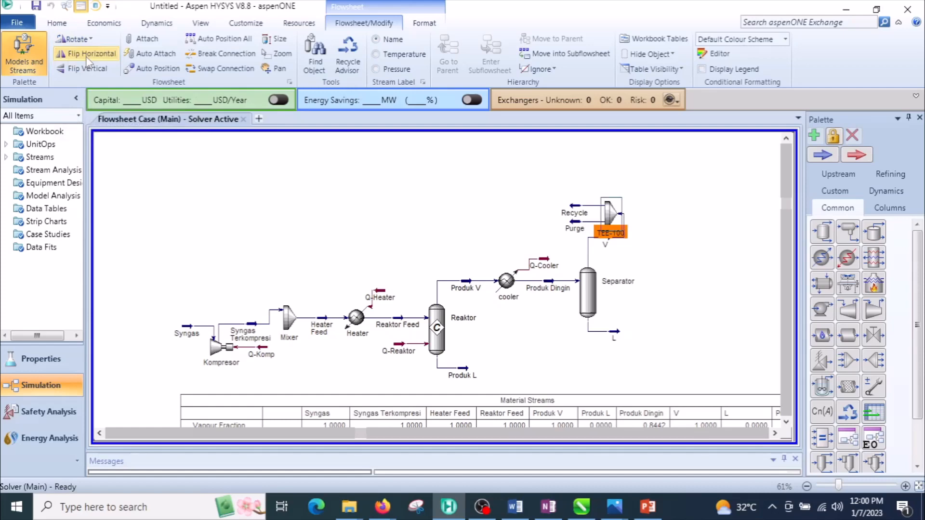
{"action": "left_click", "coordinate": [93, 40]}
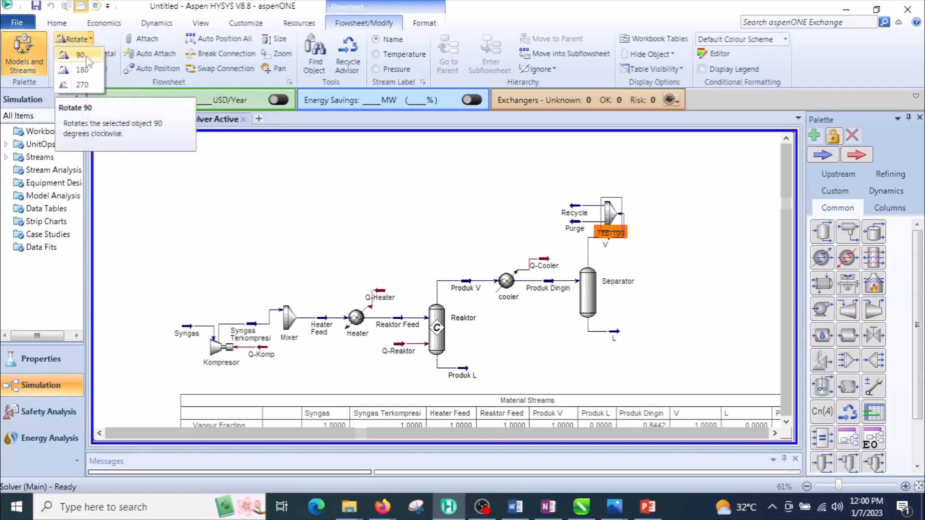
{"action": "left_click", "coordinate": [86, 55]}
{"action": "left_click", "coordinate": [87, 54]}
Step: Move the tee directly above the separator so that stream V runs straight up into it
{"action": "left_click", "coordinate": [690, 247]}
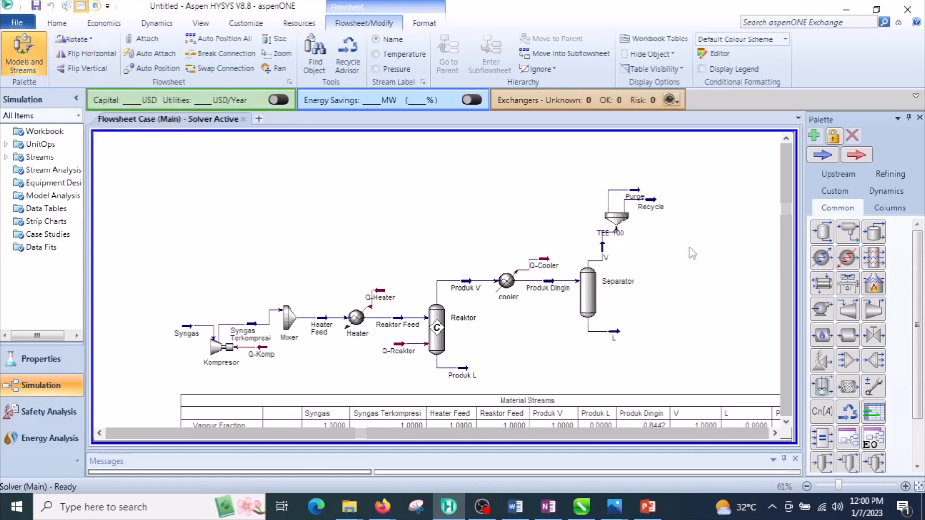
{"action": "left_click_drag", "start_coordinate": [622, 224], "coordinate": [593, 210]}
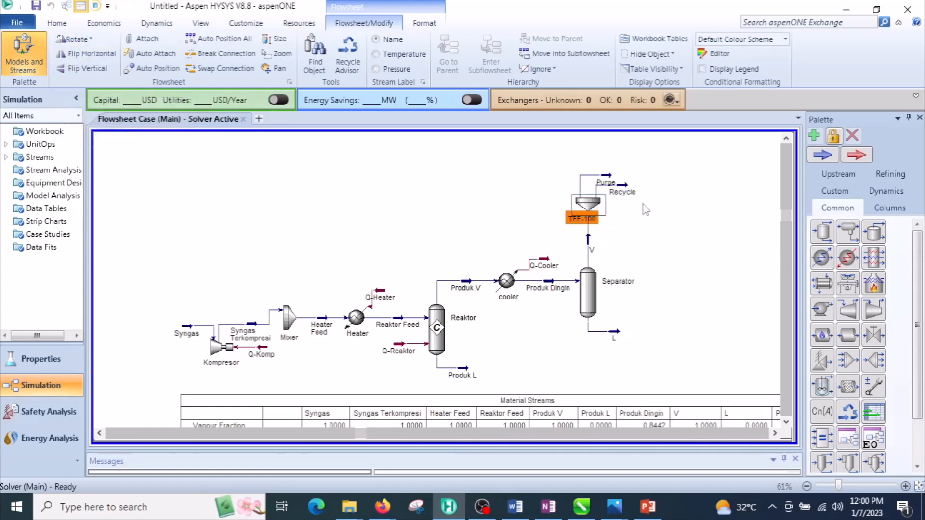
{"action": "left_click", "coordinate": [653, 212]}
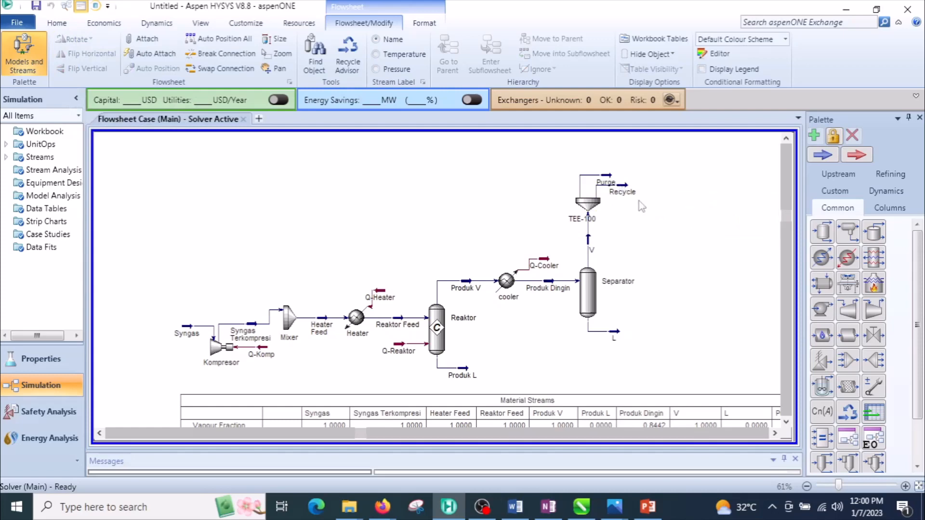
Step: Reorder the tee's outlets by removing Purge and adding it back below Recycle
{"action": "mouse_move", "coordinate": [624, 192]}
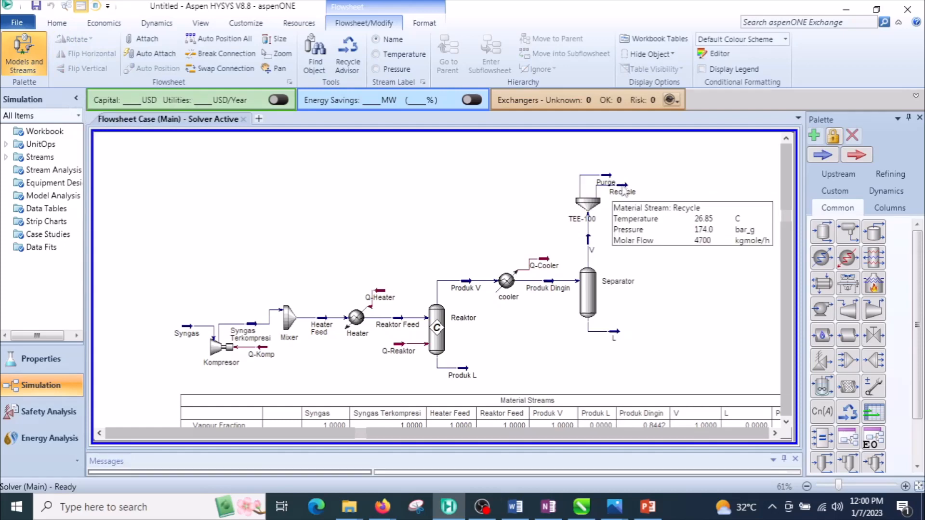
{"action": "double_click", "coordinate": [596, 212]}
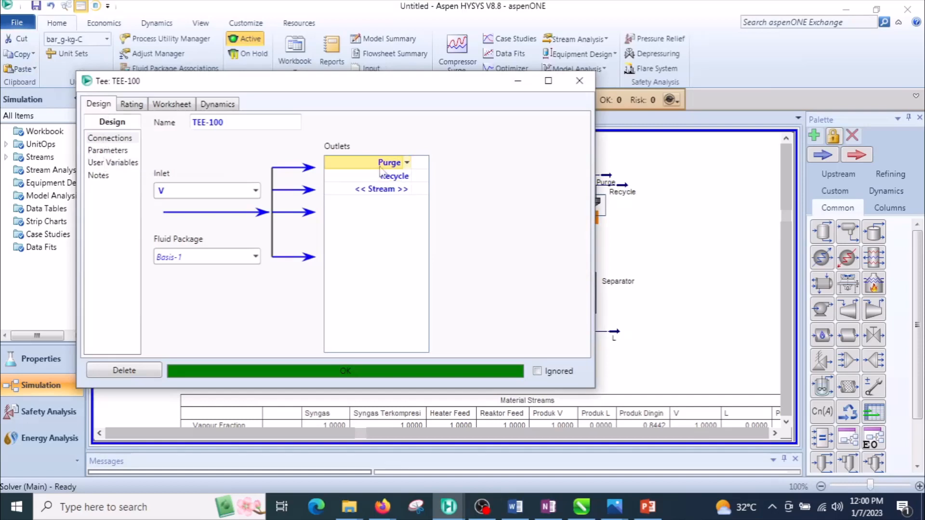
{"action": "mouse_move", "coordinate": [388, 177]}
{"action": "left_mouse_down"}
{"action": "mouse_move", "coordinate": [388, 159]}
{"action": "mouse_move", "coordinate": [382, 190]}
{"action": "mouse_move", "coordinate": [389, 179]}
{"action": "left_mouse_up"}
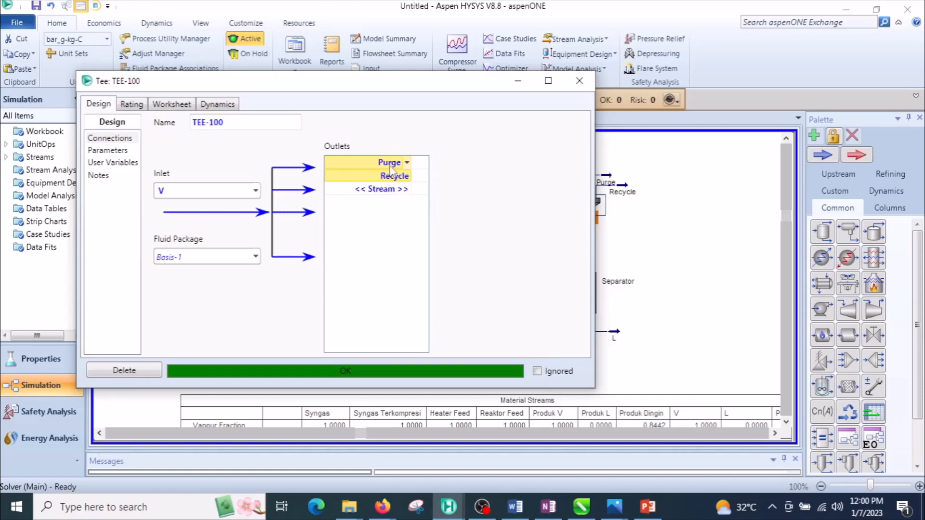
{"action": "left_click", "coordinate": [387, 164]}
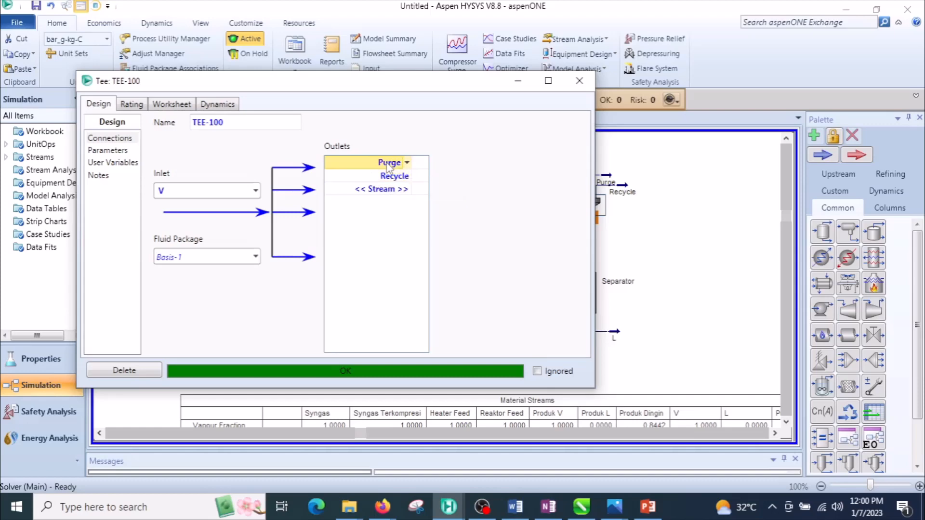
{"action": "key", "text": "Delete"}
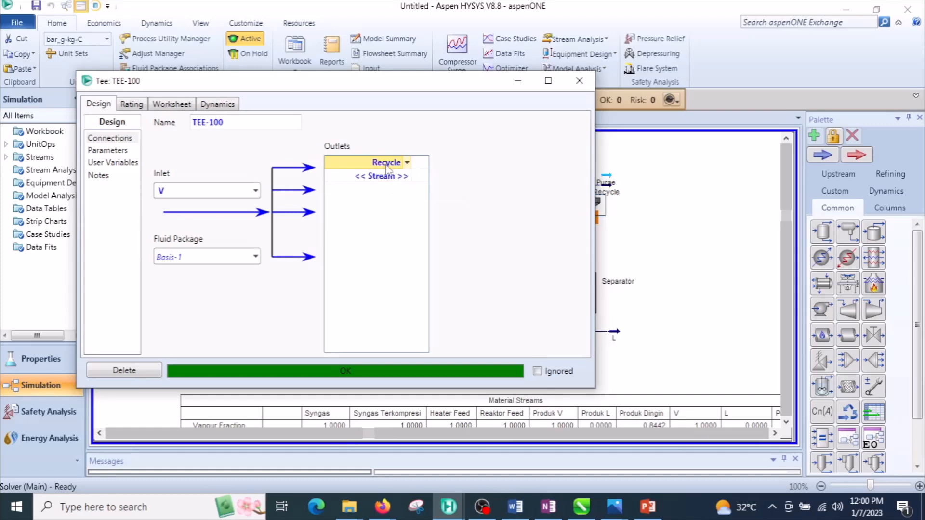
{"action": "left_click", "coordinate": [389, 176]}
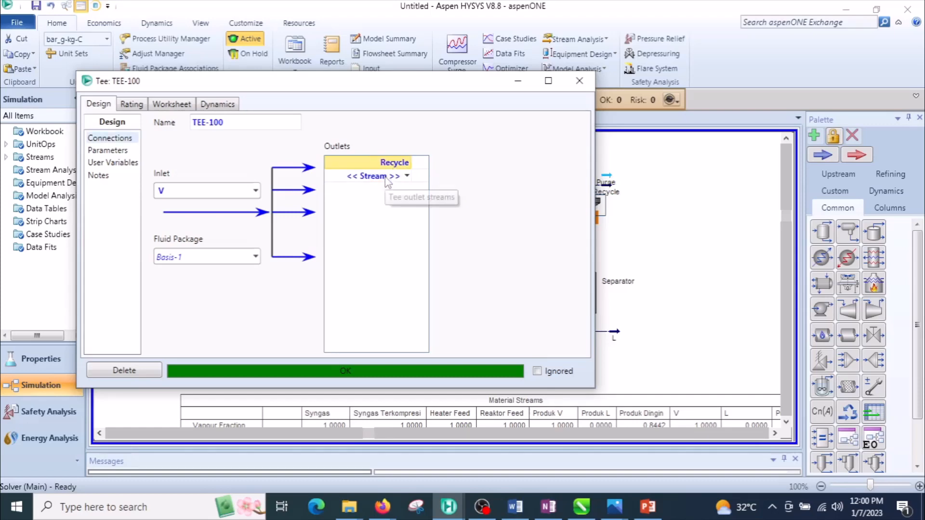
{"action": "left_click", "coordinate": [408, 179]}
{"action": "left_click", "coordinate": [364, 195]}
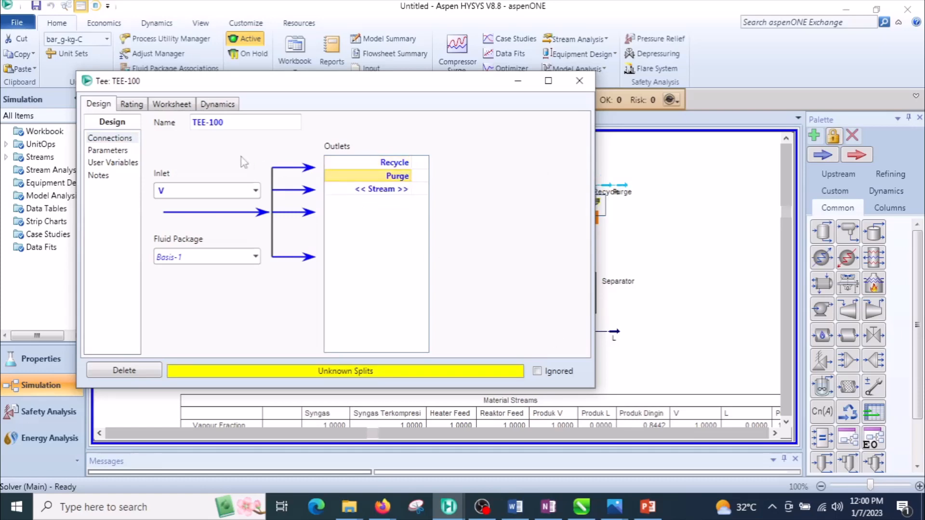
Step: Specify a flow ratio of 0.01 for the re-added Purge outlet and close the tee's properties
{"action": "left_click", "coordinate": [109, 152]}
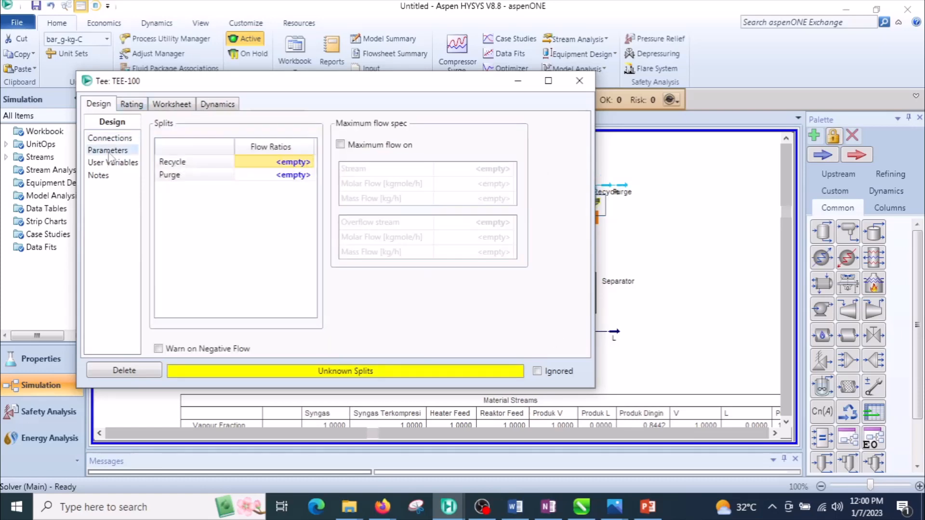
{"action": "left_click", "coordinate": [289, 175]}
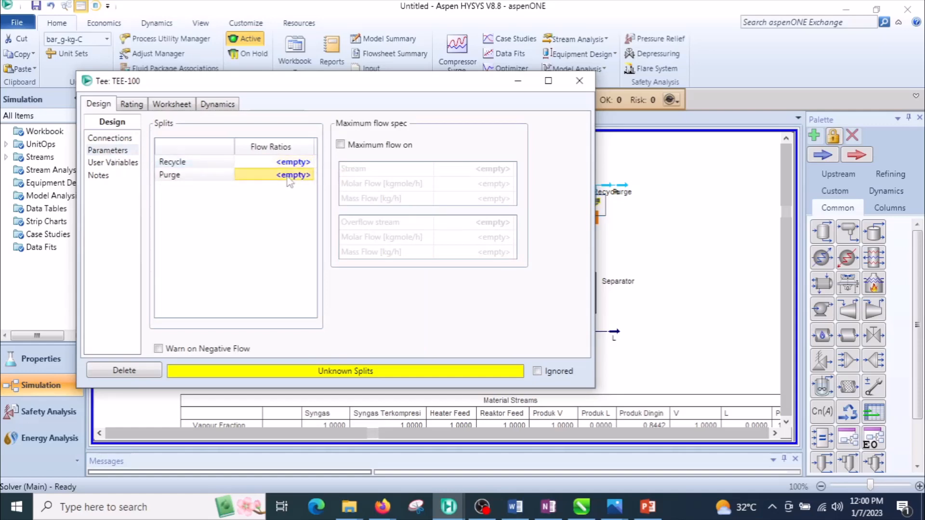
{"action": "type", "text": "0.0"}
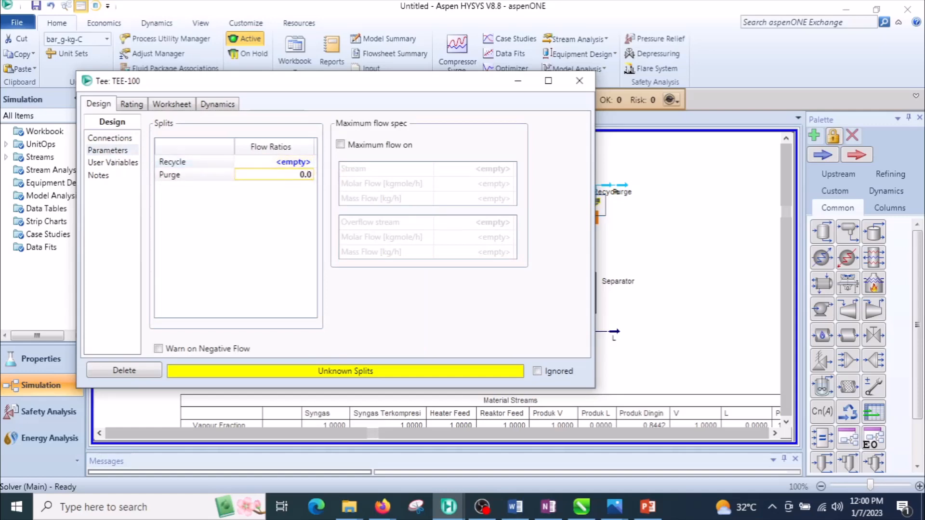
{"action": "type", "text": "1"}
{"action": "key", "text": "Return"}
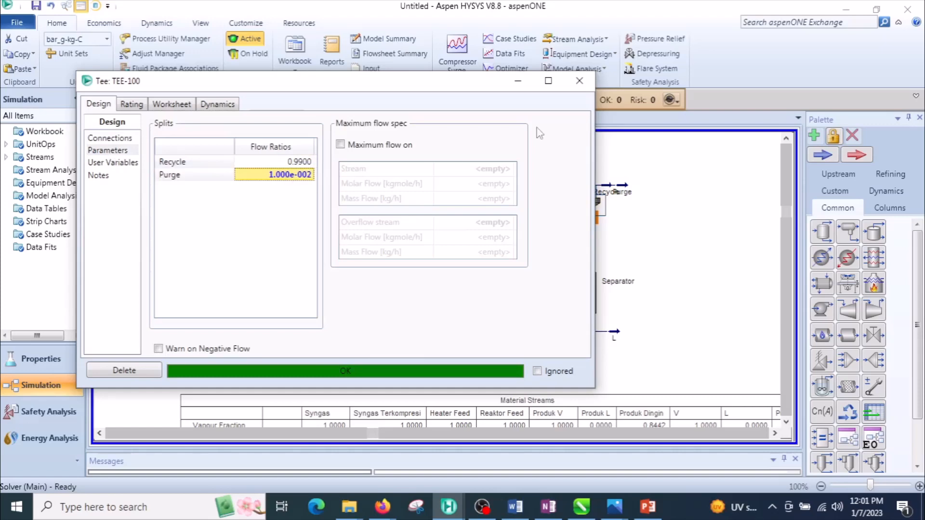
{"action": "left_click", "coordinate": [579, 82]}
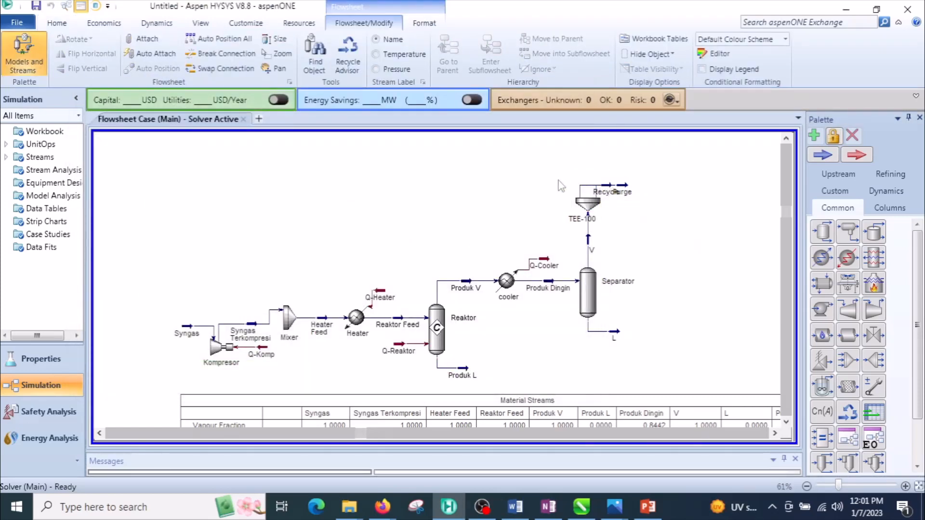
{"action": "mouse_move", "coordinate": [611, 190]}
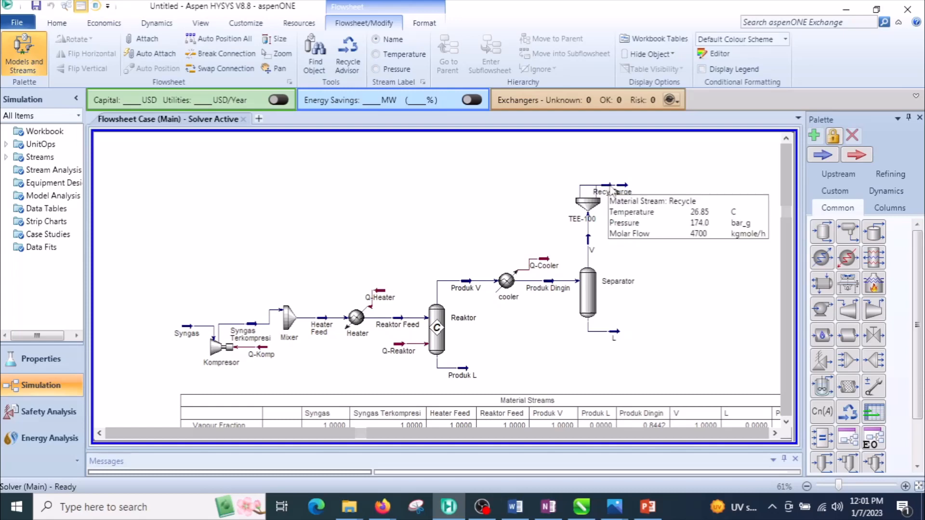
Step: Flip the Recycle stream horizontally and place it on the tee's left side, level with the Purge stream
{"action": "left_click_drag", "start_coordinate": [610, 190], "coordinate": [604, 178]}
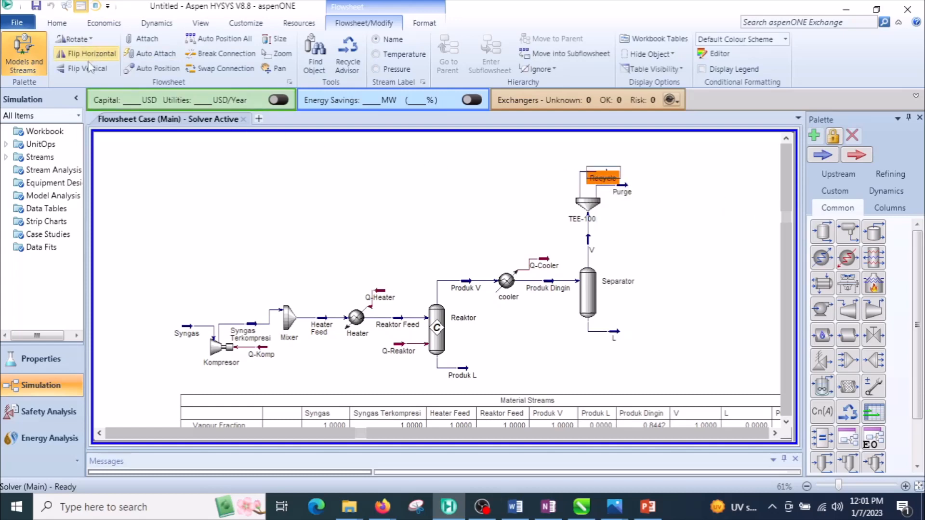
{"action": "left_click", "coordinate": [85, 54]}
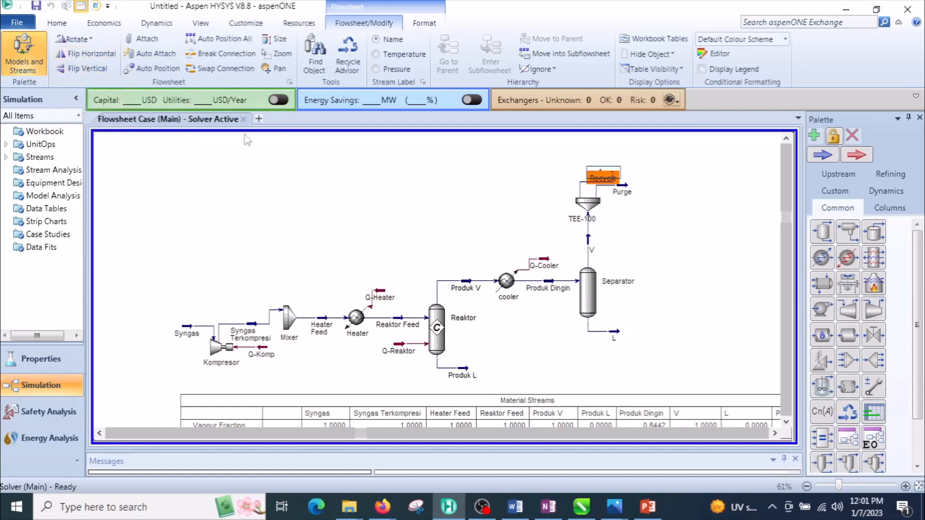
{"action": "left_click", "coordinate": [620, 182]}
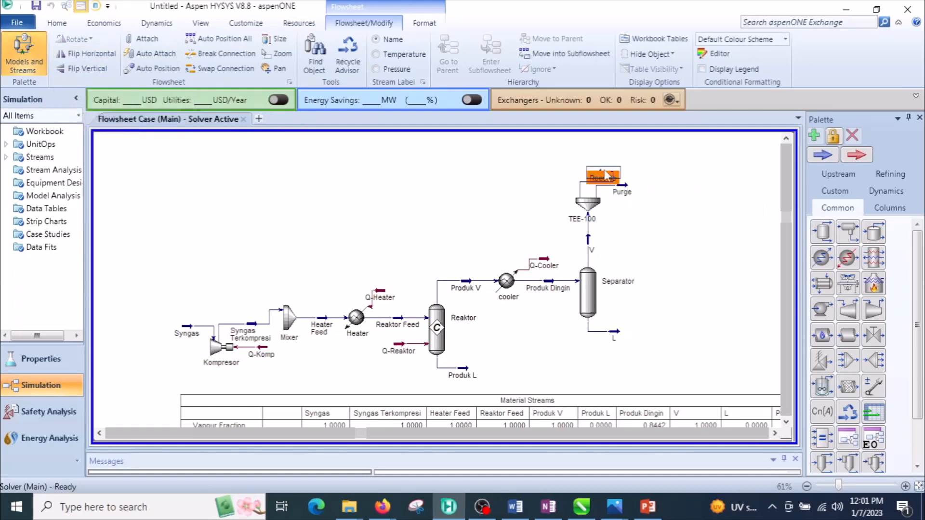
{"action": "left_click_drag", "start_coordinate": [605, 178], "coordinate": [540, 187]}
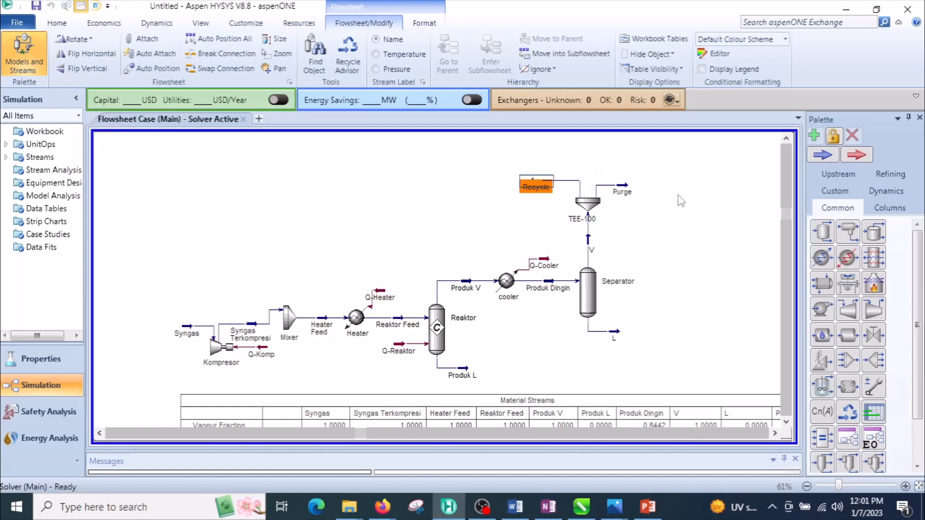
{"action": "left_click_drag", "start_coordinate": [533, 182], "coordinate": [530, 190]}
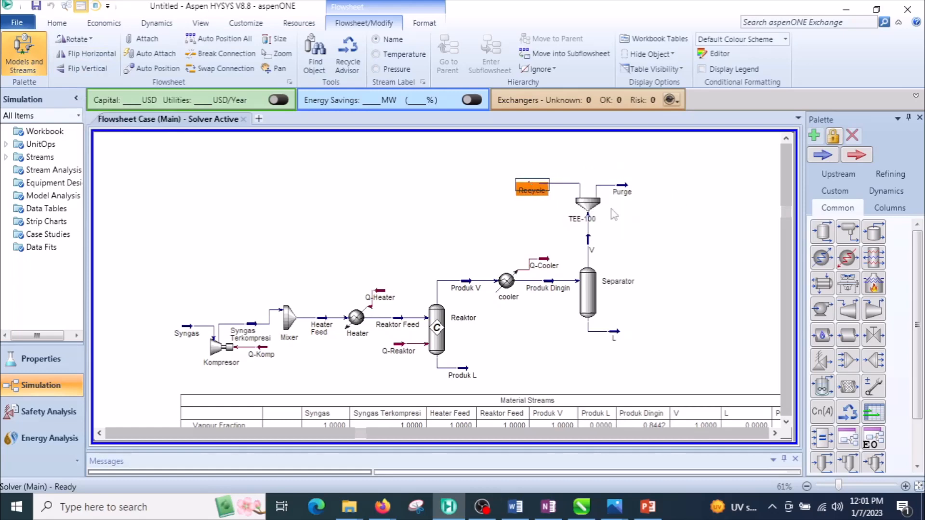
{"action": "left_click", "coordinate": [679, 225]}
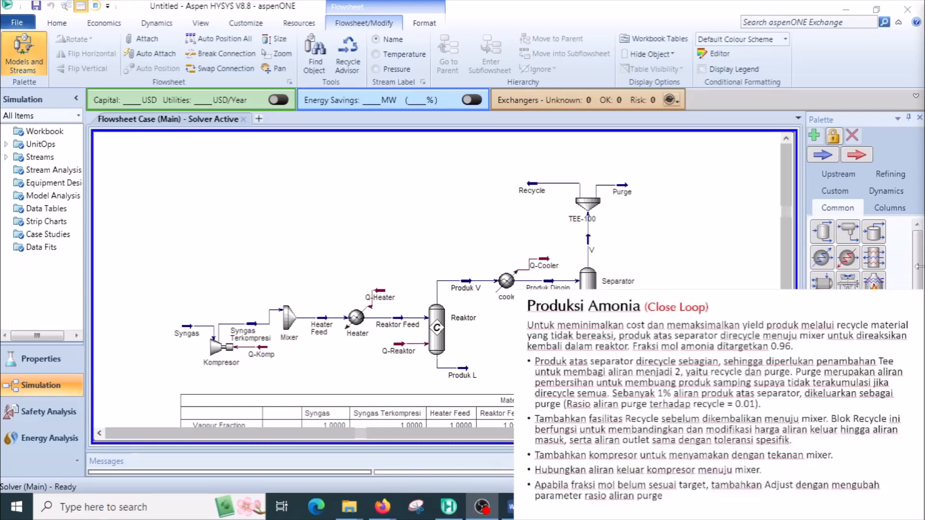
Step: Add a Recycle block to the flowsheet, to the left of the Recycle stream
{"action": "left_click_drag", "start_coordinate": [918, 271], "coordinate": [917, 311]}
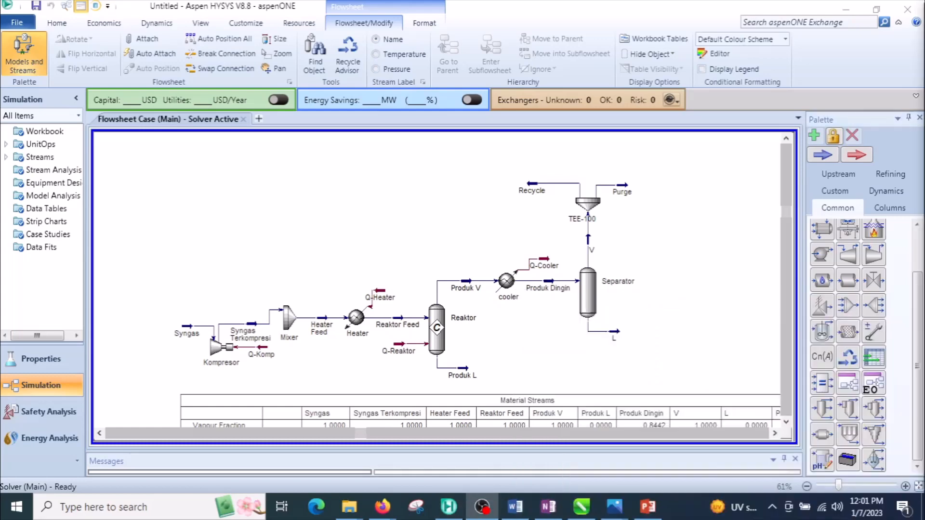
{"action": "left_click", "coordinate": [851, 364]}
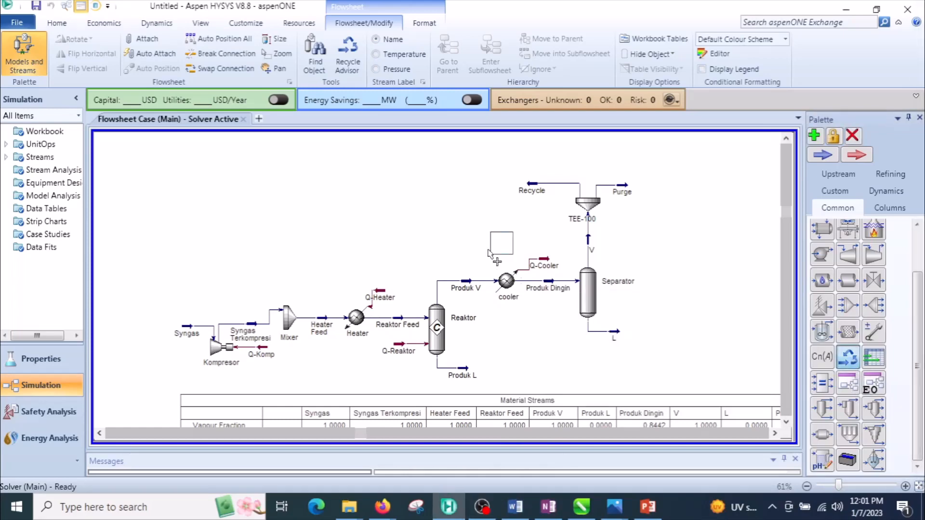
{"action": "left_click", "coordinate": [453, 195]}
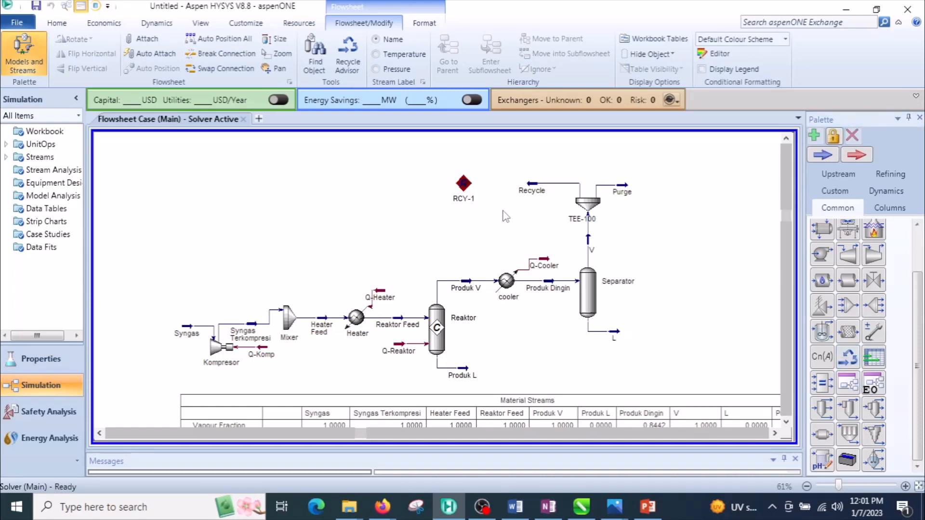
Step: Connect the Recycle block with Recycle as inlet and a new outlet stream named Recycle ke Kompresor, then close its properties
{"action": "double_click", "coordinate": [463, 183]}
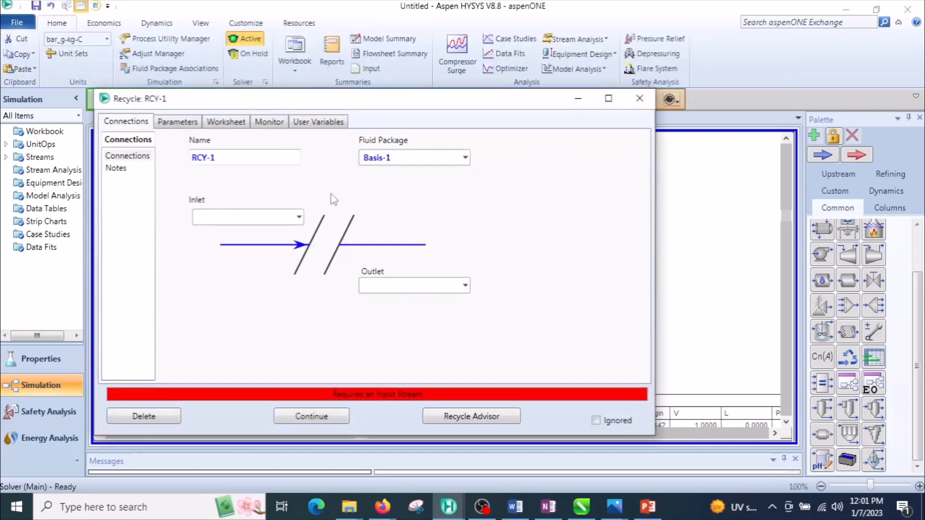
{"action": "left_click", "coordinate": [299, 217]}
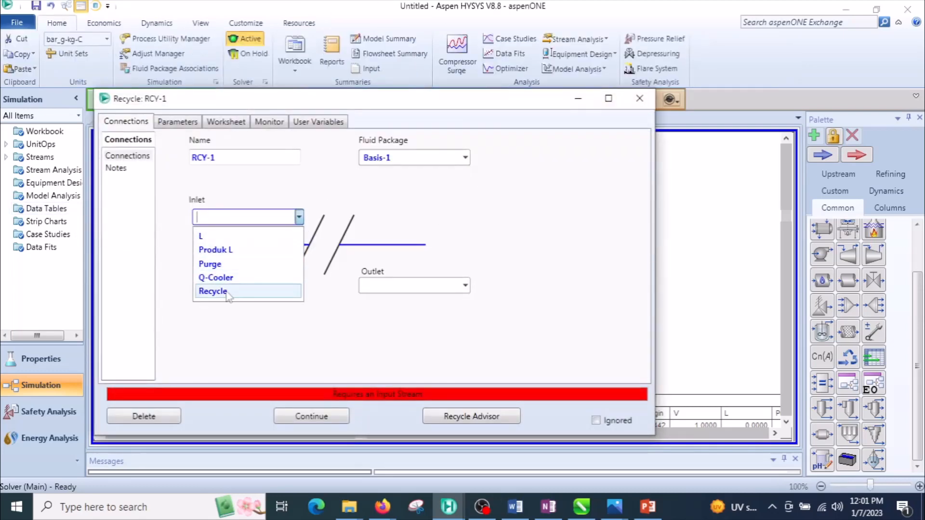
{"action": "left_click", "coordinate": [226, 292]}
{"action": "left_click", "coordinate": [386, 287]}
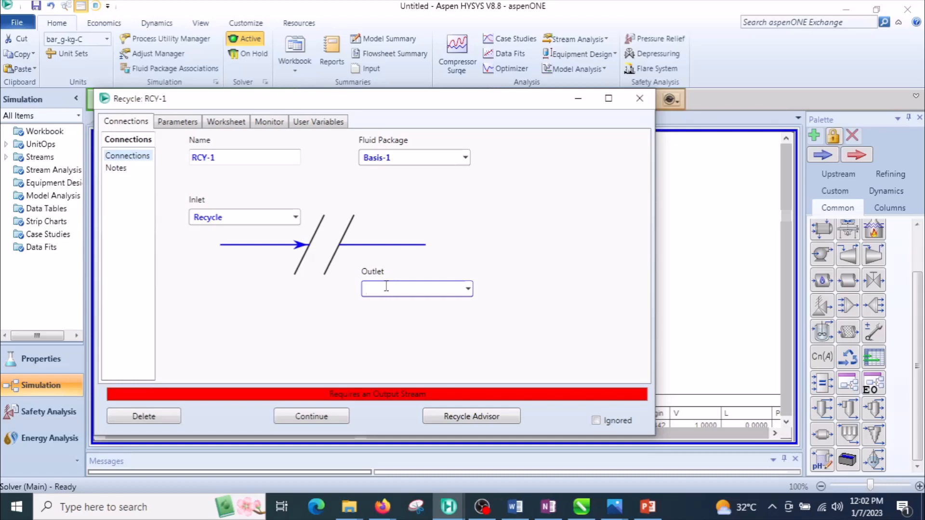
{"action": "type", "text": "Recycle ke Kompresor"}
{"action": "key", "text": "Return"}
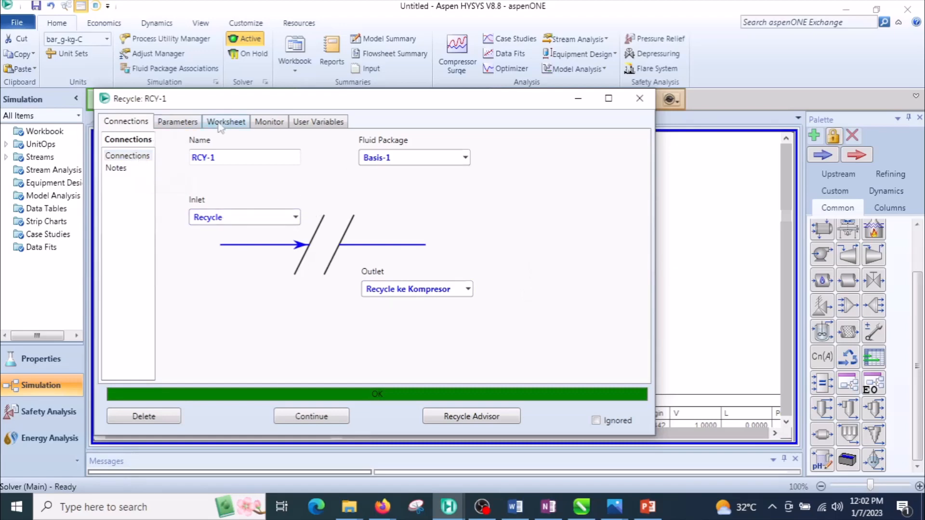
{"action": "left_click", "coordinate": [640, 99]}
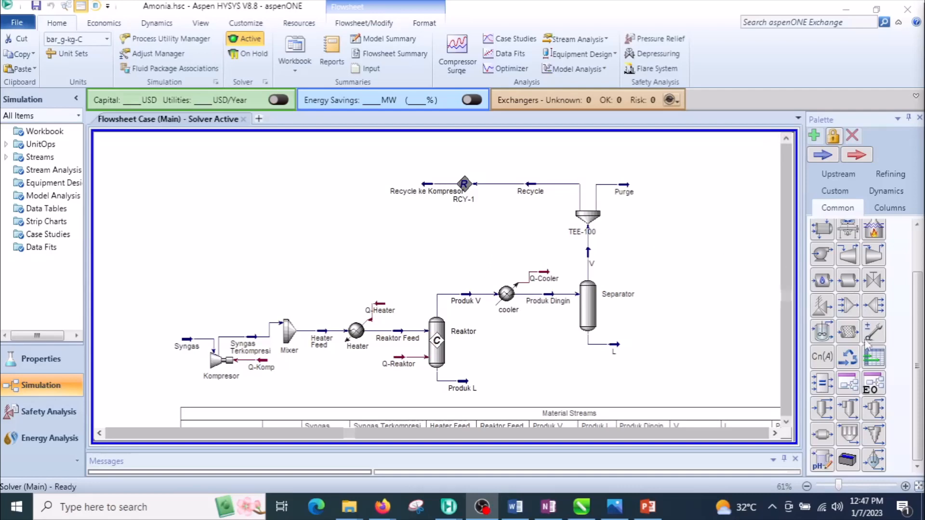
Step: Add a compressor to the left of the Recycle ke Kompresor stream and flip it horizontally
{"action": "left_click", "coordinate": [873, 254]}
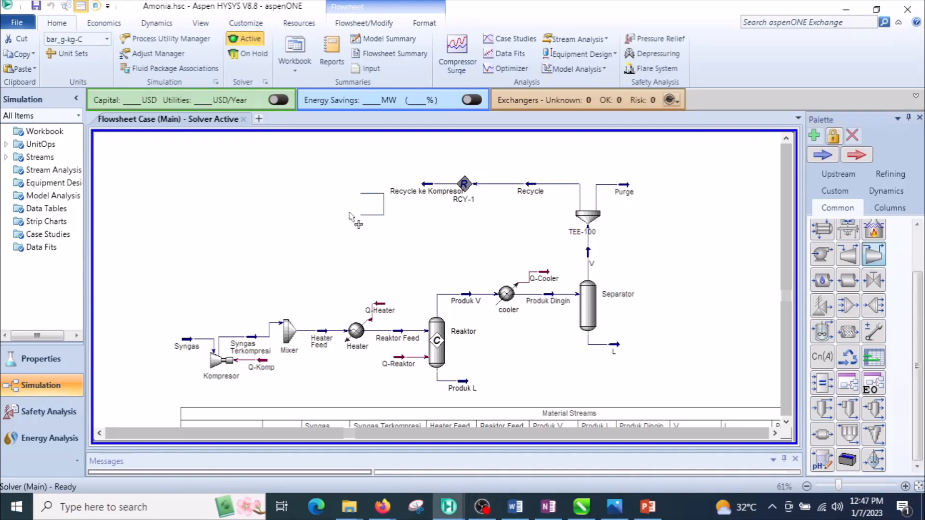
{"action": "left_click", "coordinate": [348, 201]}
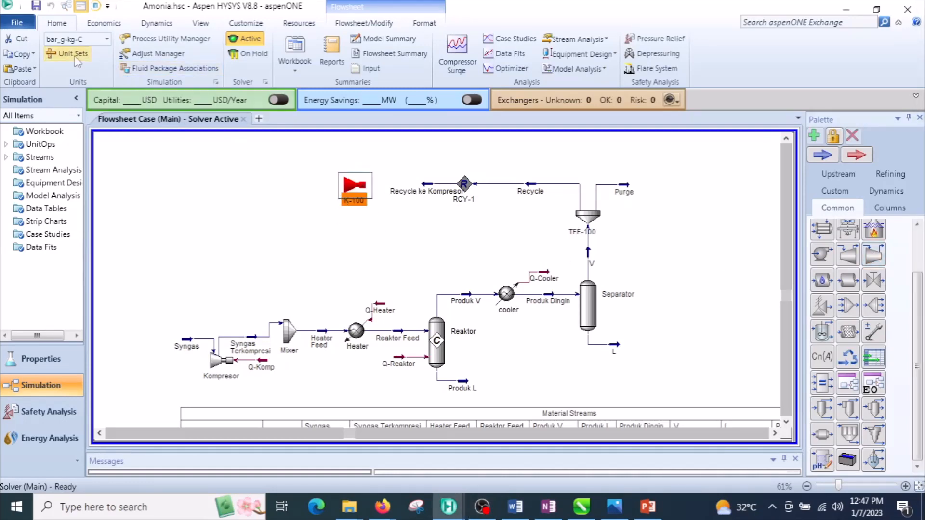
{"action": "left_click", "coordinate": [364, 23]}
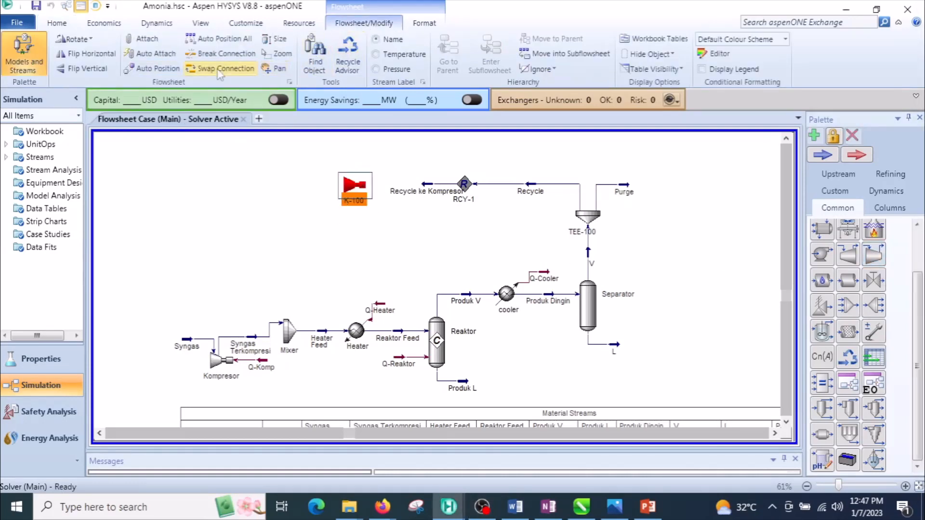
{"action": "left_click", "coordinate": [83, 56]}
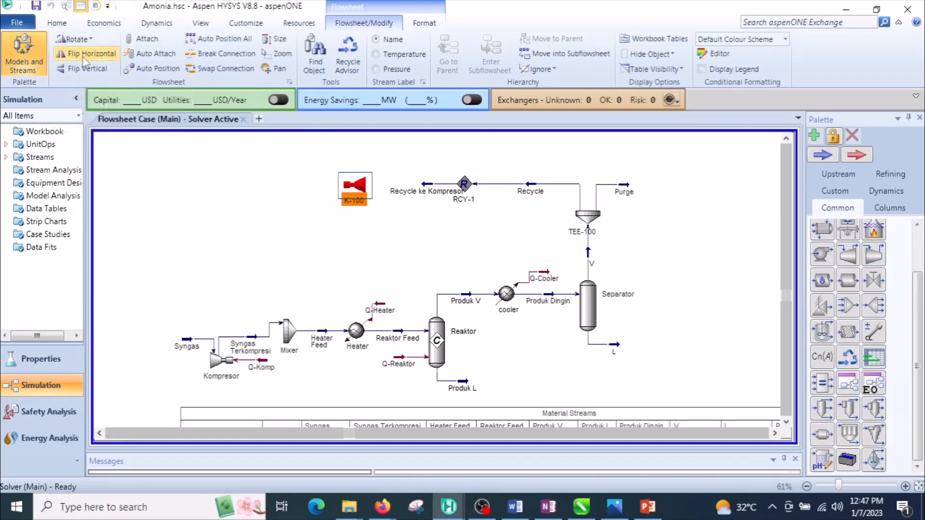
Step: Connect the new compressor with inlet Recycle ke Kompresor, outlet Recycle Mixer and energy stream Q-Komp Rec
{"action": "double_click", "coordinate": [359, 188]}
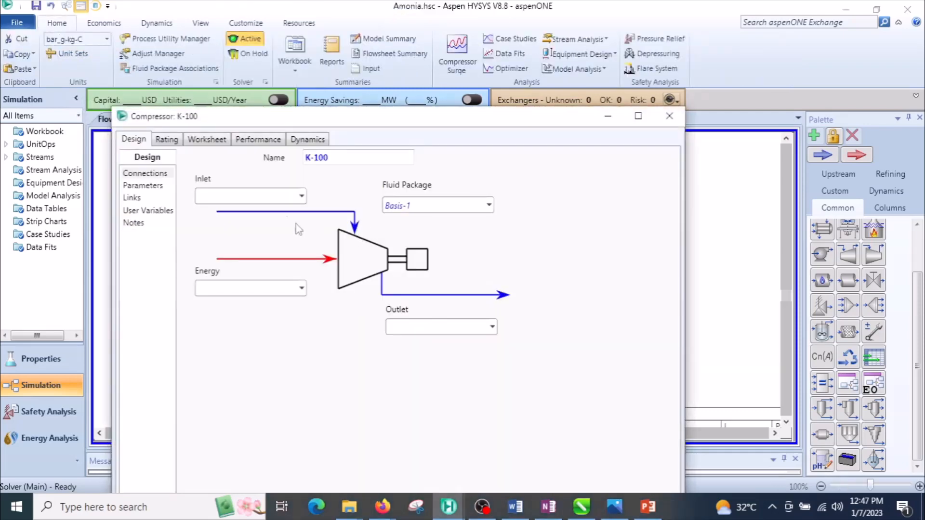
{"action": "left_click", "coordinate": [300, 197]}
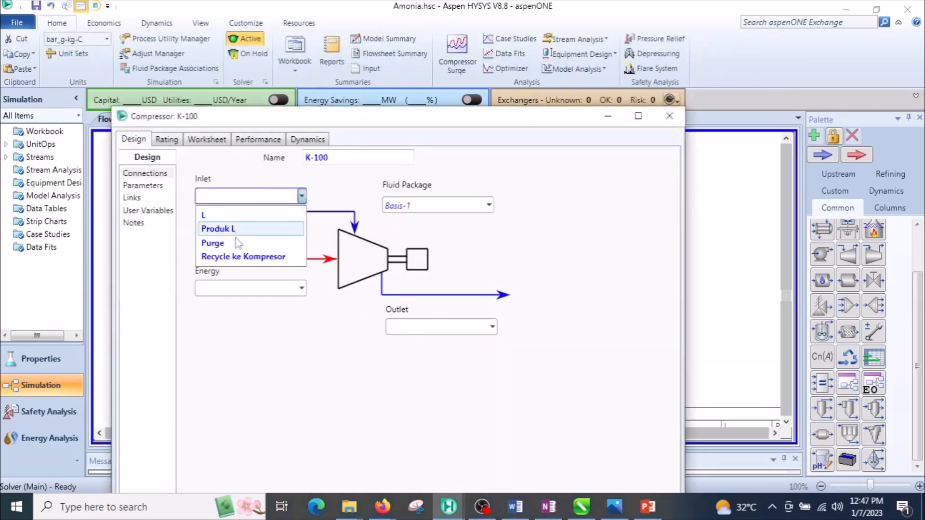
{"action": "left_click", "coordinate": [233, 259]}
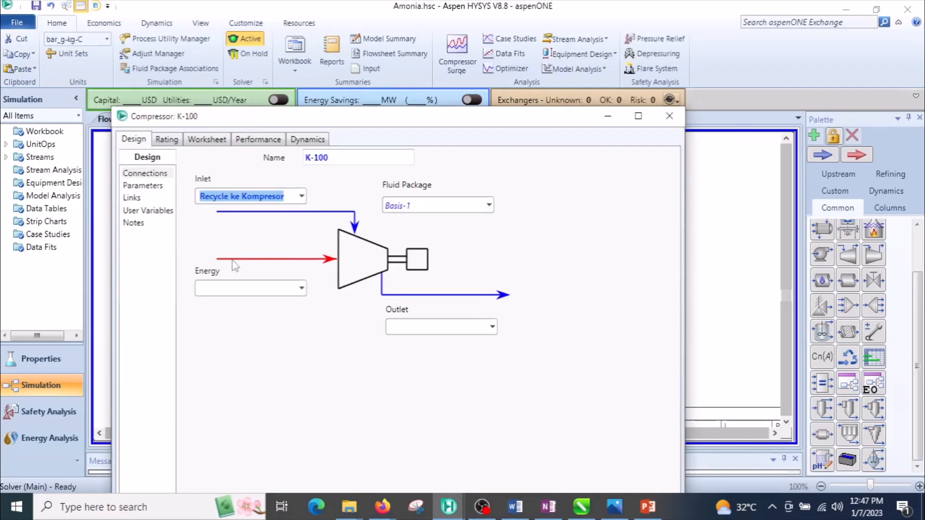
{"action": "left_click", "coordinate": [402, 326]}
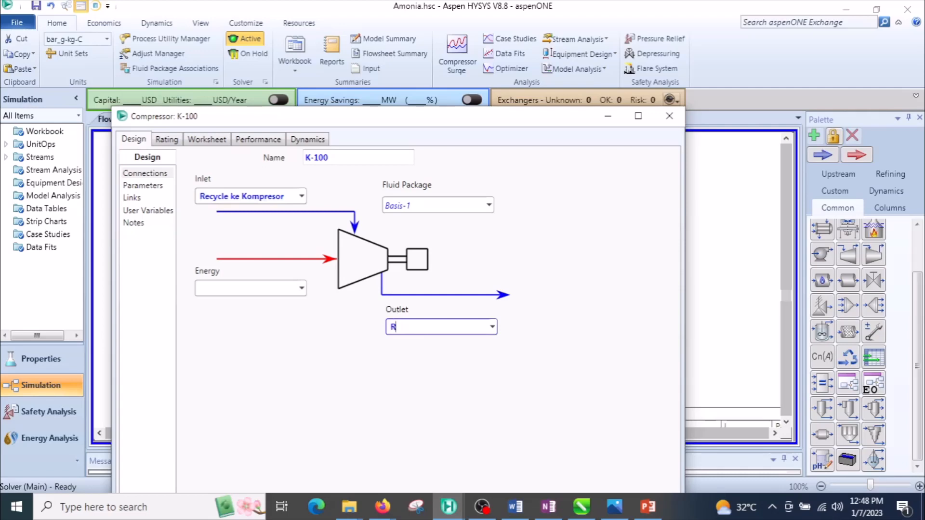
{"action": "type", "text": "Recycle Mixer"}
{"action": "left_click", "coordinate": [259, 289]}
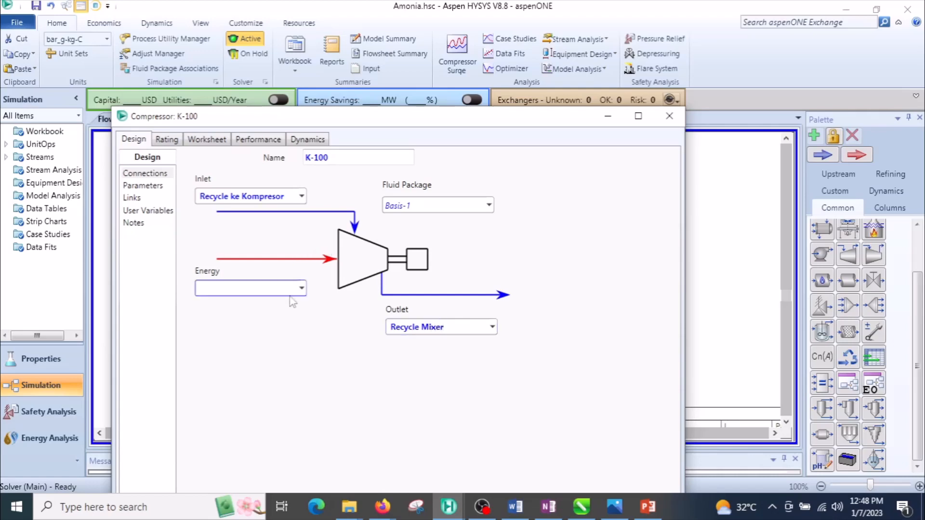
{"action": "type", "text": "Q"}
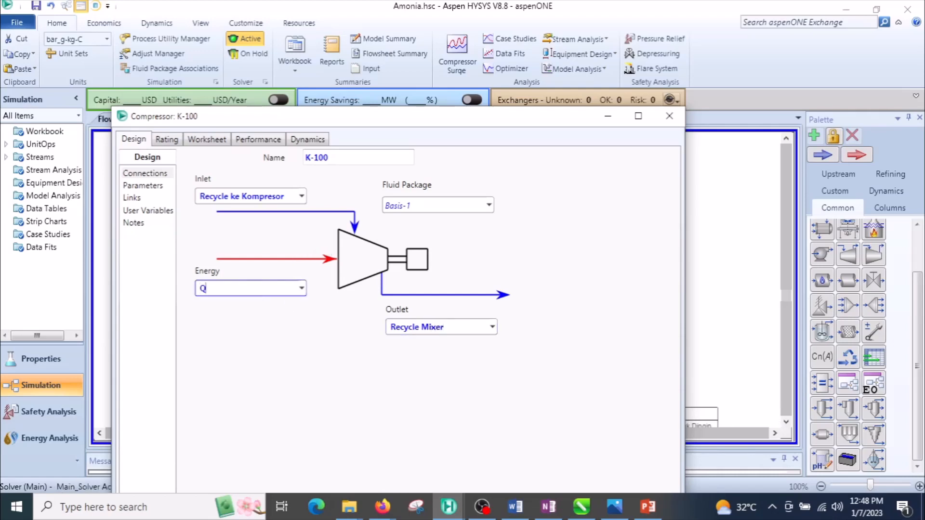
{"action": "type", "text": "-Komp Rec"}
{"action": "key", "text": "Return"}
Step: Rename the new compressor as Kompresor Recycle
{"action": "left_click", "coordinate": [345, 159]}
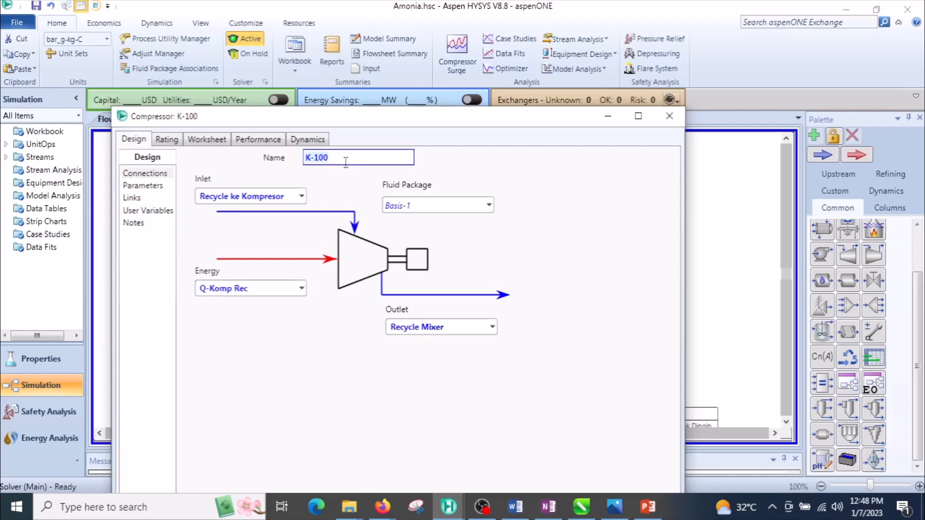
{"action": "type", "text": "Kompresor Recycle"}
{"action": "key", "text": "Return"}
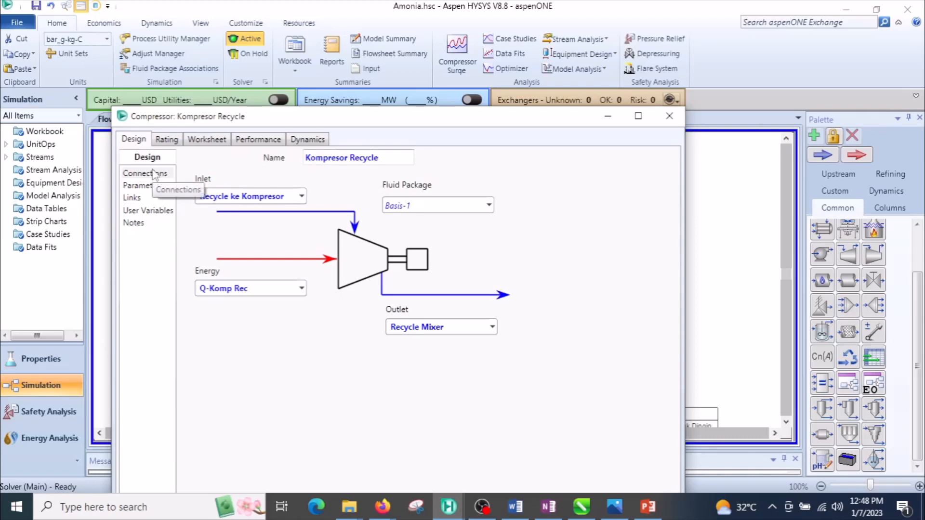
Step: Set the Recycle Mixer stream's pressure to 274 bar_g in the compressor's worksheet and close the compressor's properties
{"action": "left_click", "coordinate": [218, 143]}
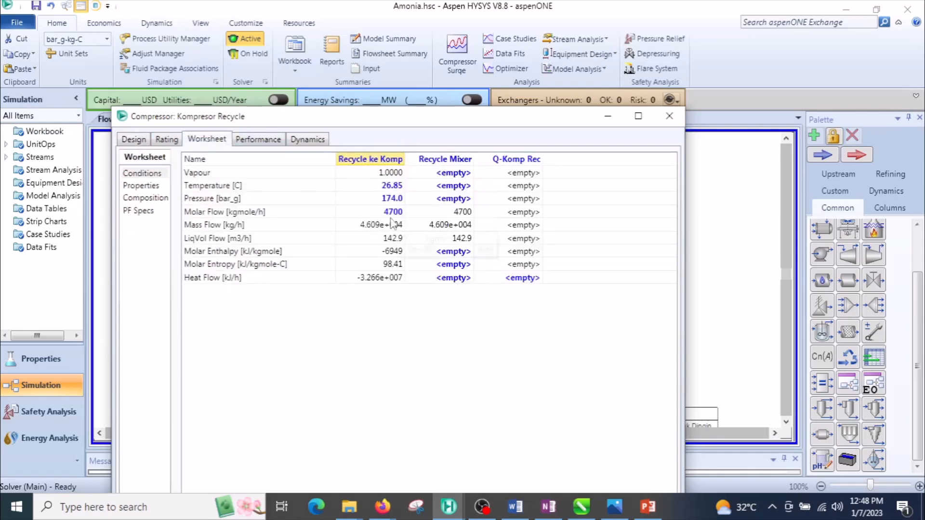
{"action": "left_click", "coordinate": [445, 201]}
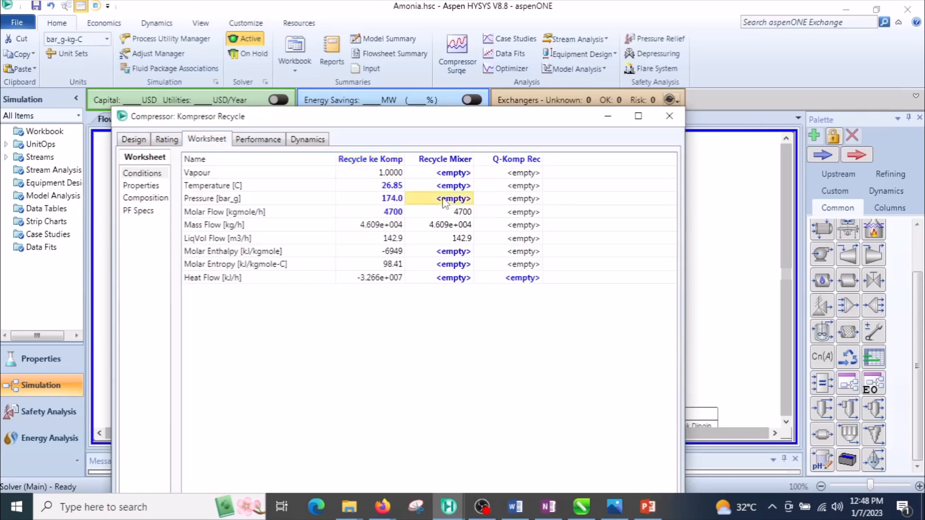
{"action": "type", "text": "27"}
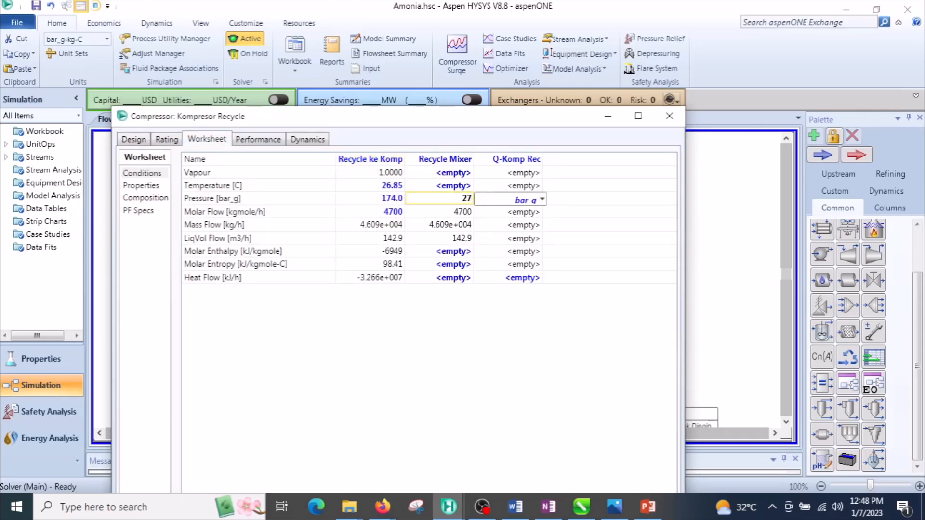
{"action": "type", "text": "4"}
{"action": "key", "text": "Return"}
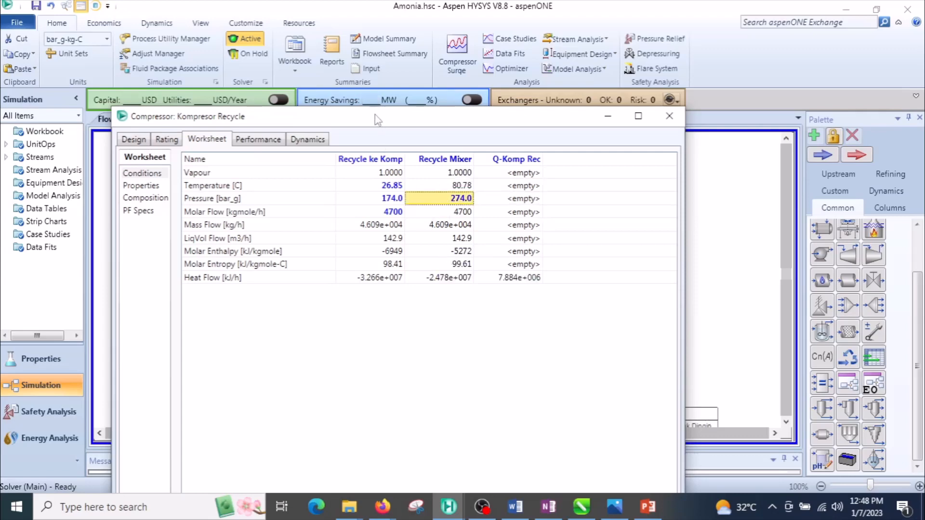
{"action": "left_click_drag", "start_coordinate": [377, 117], "coordinate": [364, 58]}
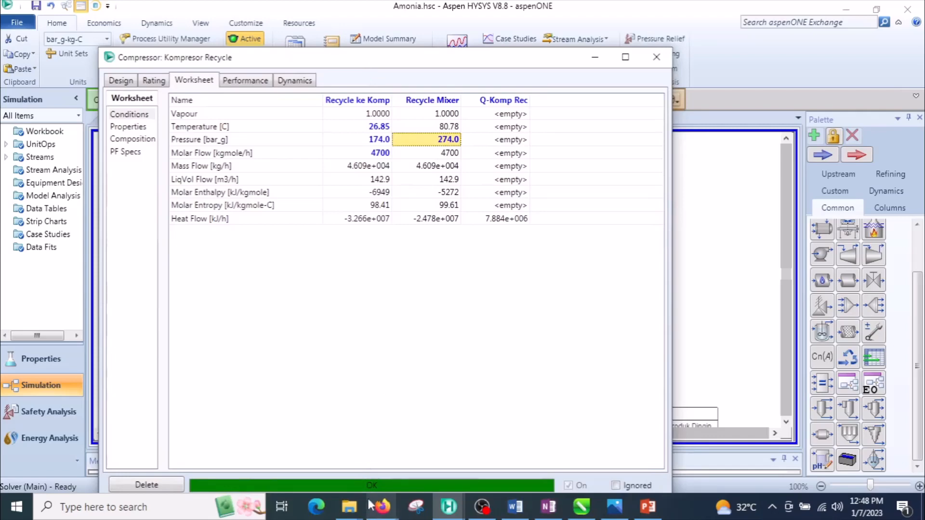
{"action": "left_click", "coordinate": [656, 57]}
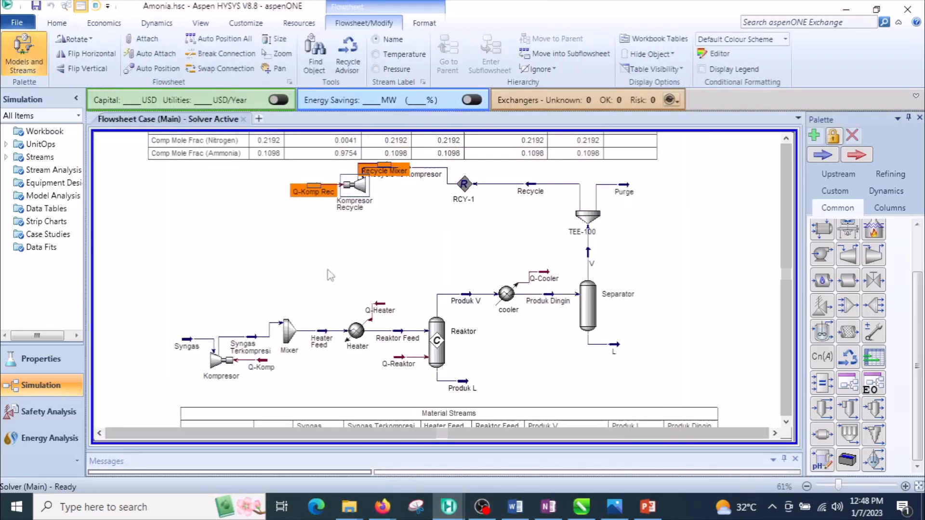
{"action": "left_click", "coordinate": [312, 256]}
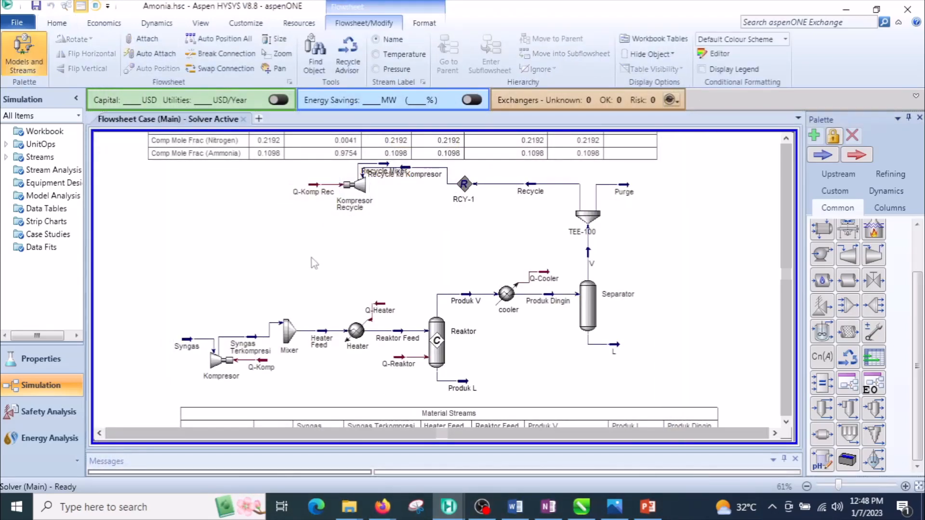
Step: Connect the Recycle Mixer stream as the second inlet of the Mixer and close its properties
{"action": "double_click", "coordinate": [289, 332]}
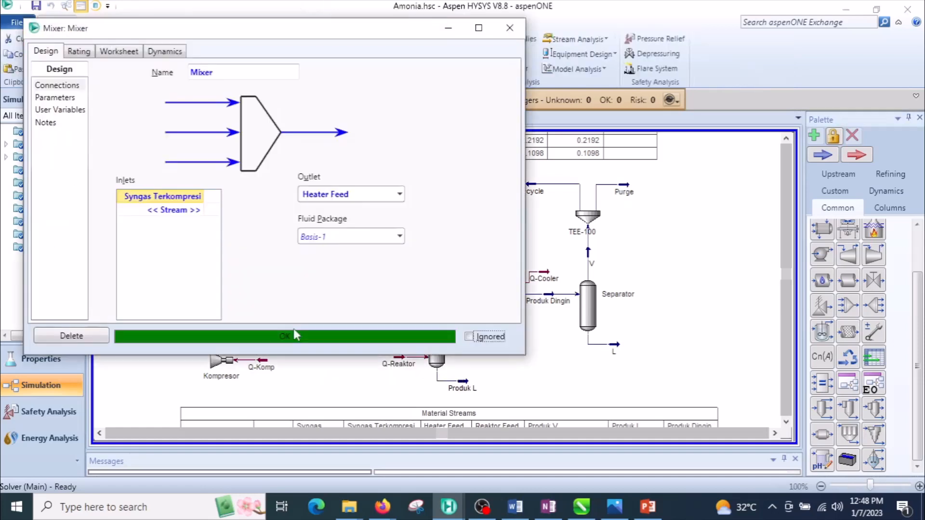
{"action": "left_click", "coordinate": [200, 211]}
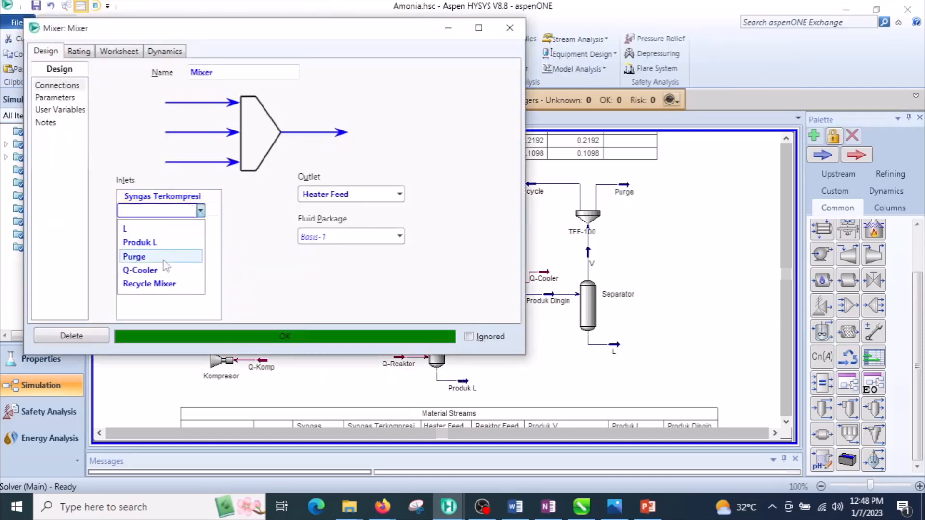
{"action": "left_click", "coordinate": [163, 285]}
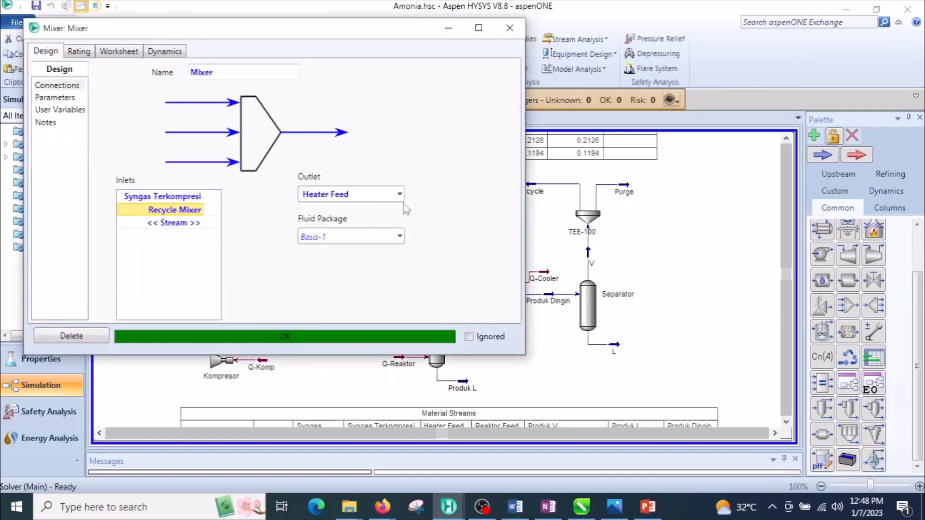
{"action": "left_click", "coordinate": [513, 35]}
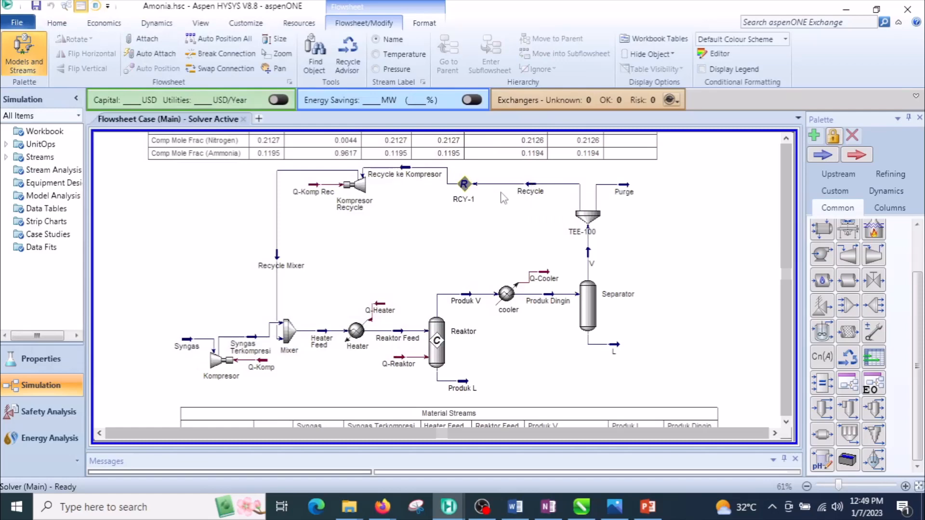
Step: Move the Recycle stream, the RCY-1 block and the Purge stream slightly upward to straighten the recycle line
{"action": "left_click_drag", "start_coordinate": [527, 191], "coordinate": [529, 176]}
{"action": "left_click", "coordinate": [469, 183]}
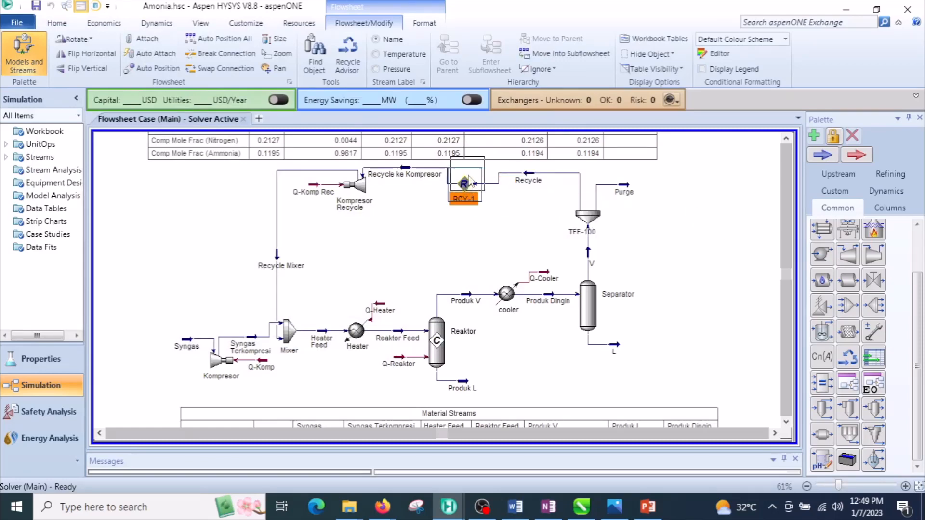
{"action": "left_click_drag", "start_coordinate": [469, 182], "coordinate": [471, 178]}
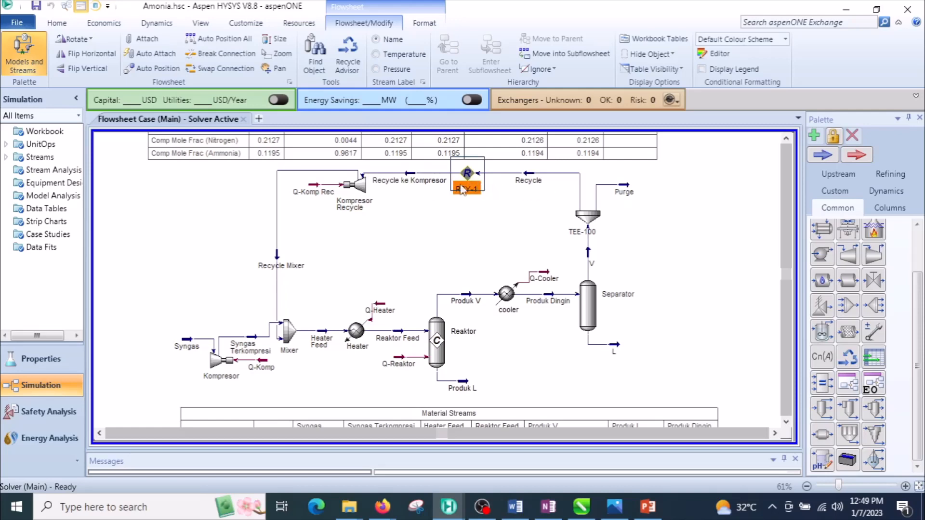
{"action": "left_click", "coordinate": [626, 177]}
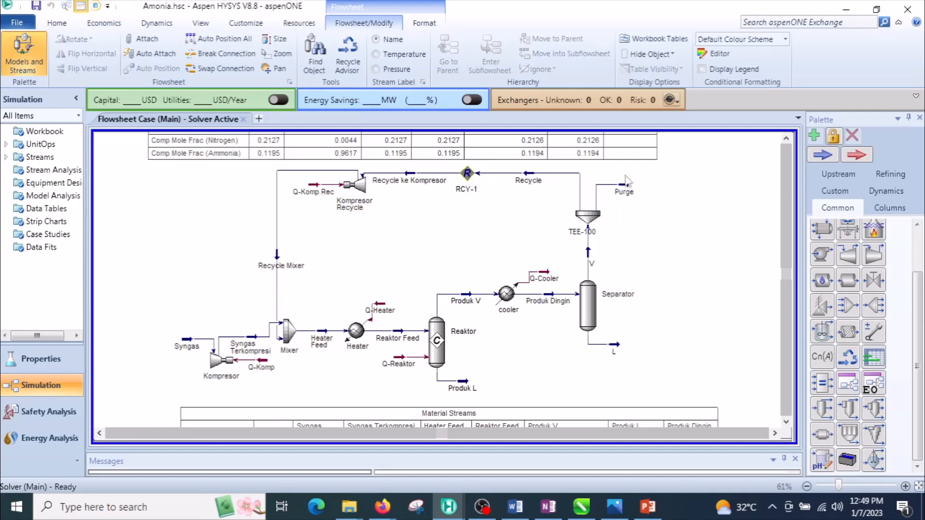
{"action": "left_click", "coordinate": [625, 183]}
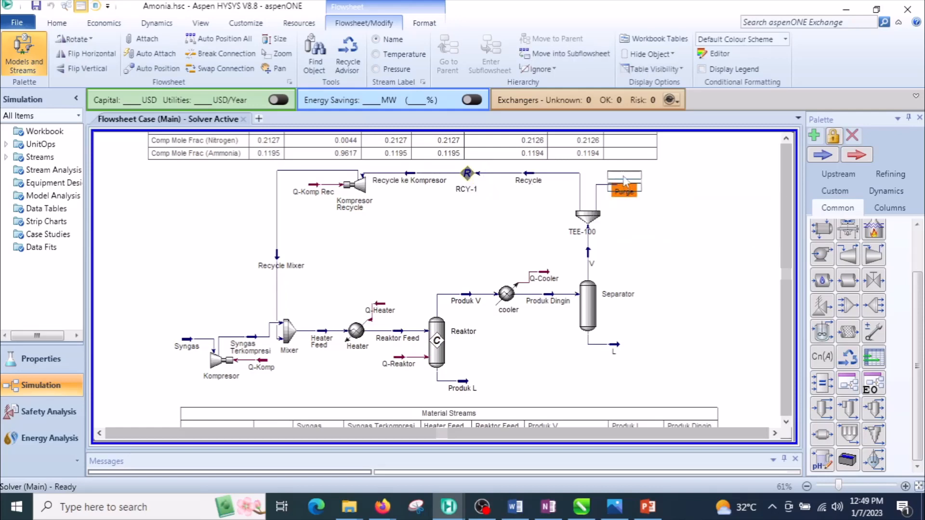
{"action": "left_click_drag", "start_coordinate": [624, 176], "coordinate": [625, 174]}
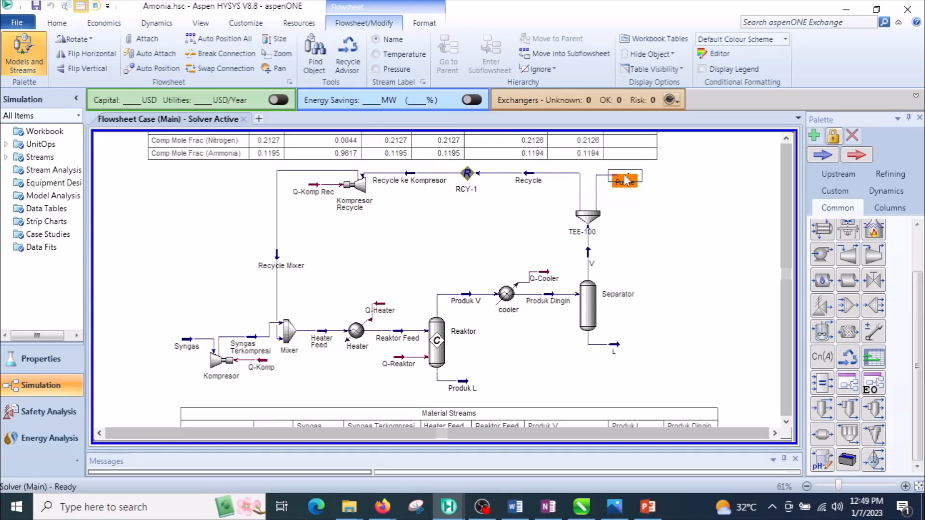
{"action": "left_click", "coordinate": [685, 216]}
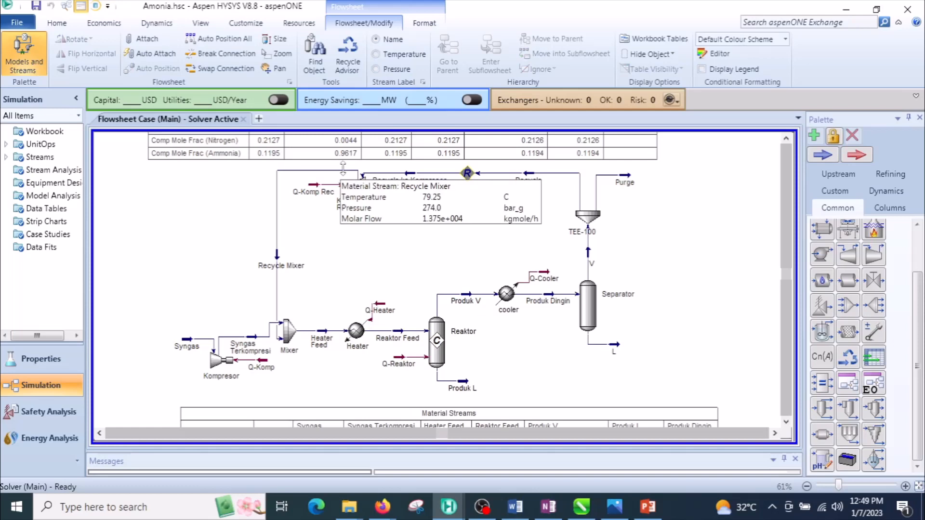
Step: Check stream L's ammonia mole fraction in the flowsheet table against the target in the Produksi Amonia (Close Loop) problem image
{"action": "left_click", "coordinate": [786, 138]}
{"action": "left_click", "coordinate": [786, 138]}
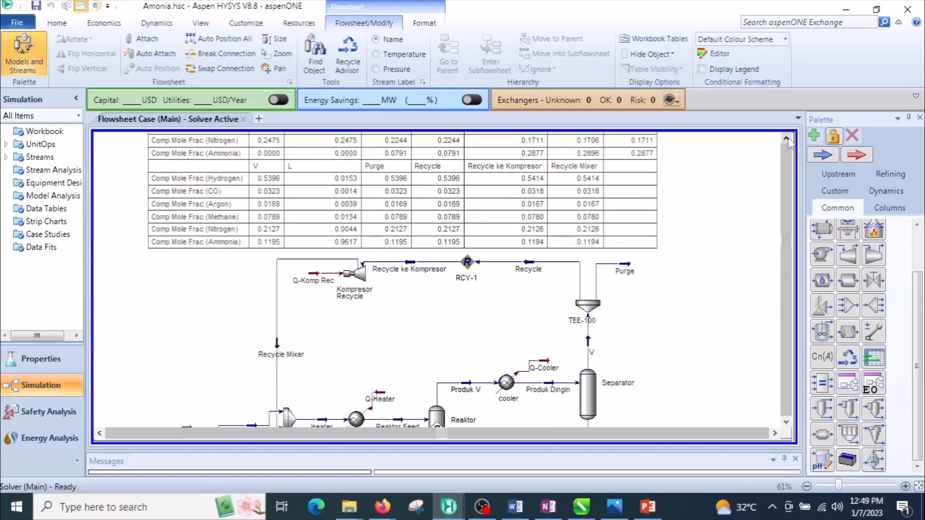
{"action": "left_click", "coordinate": [785, 139]}
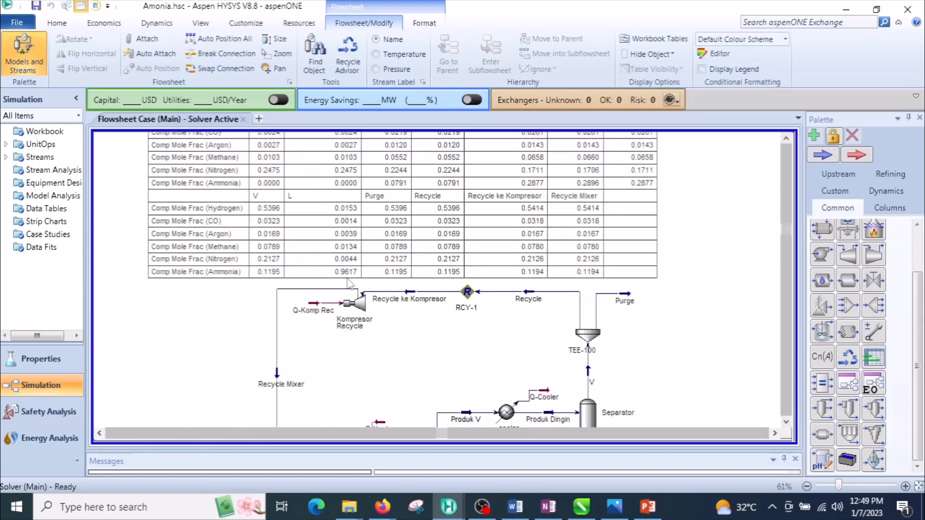
{"action": "key", "text": "alt+Tab"}
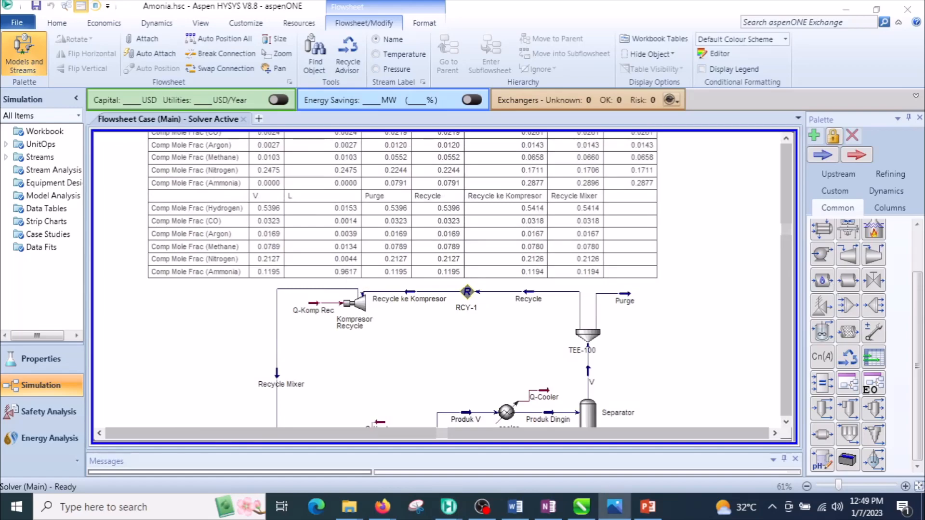
{"action": "left_click_drag", "start_coordinate": [462, 70], "coordinate": [320, 19]}
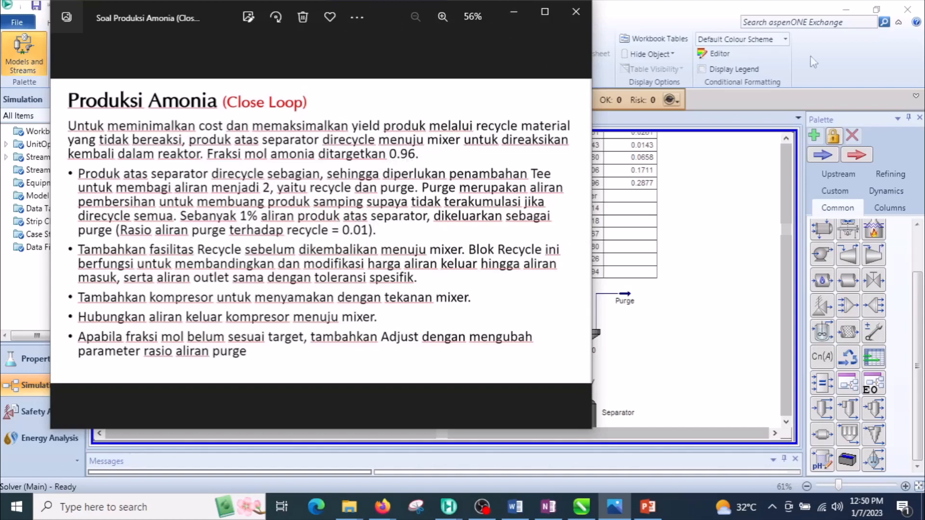
{"action": "left_click_drag", "start_coordinate": [371, 10], "coordinate": [924, 111]}
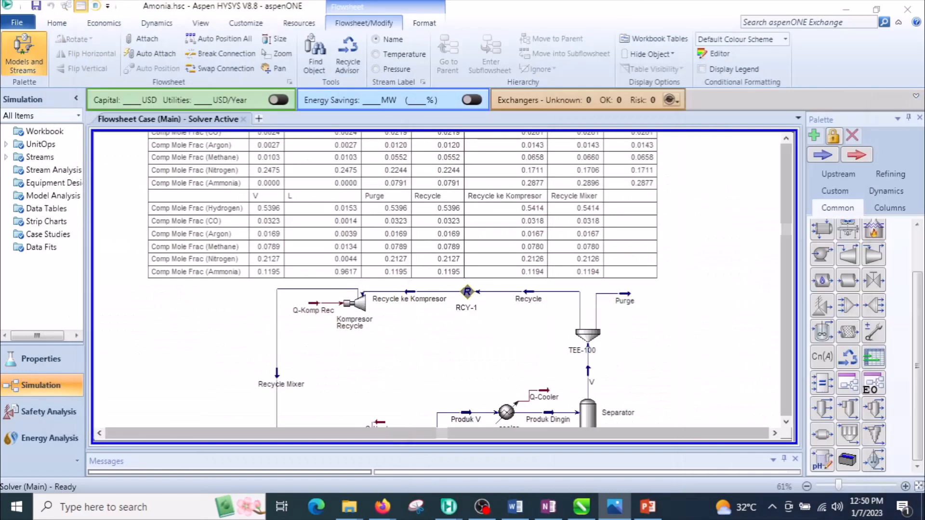
Step: Add an Adjust block to the flowsheet, to the right of the Separator and TEE-100
{"action": "left_click", "coordinate": [788, 426]}
{"action": "scroll", "coordinate": [787, 426], "scroll_direction": "down", "scroll_amount": 3}
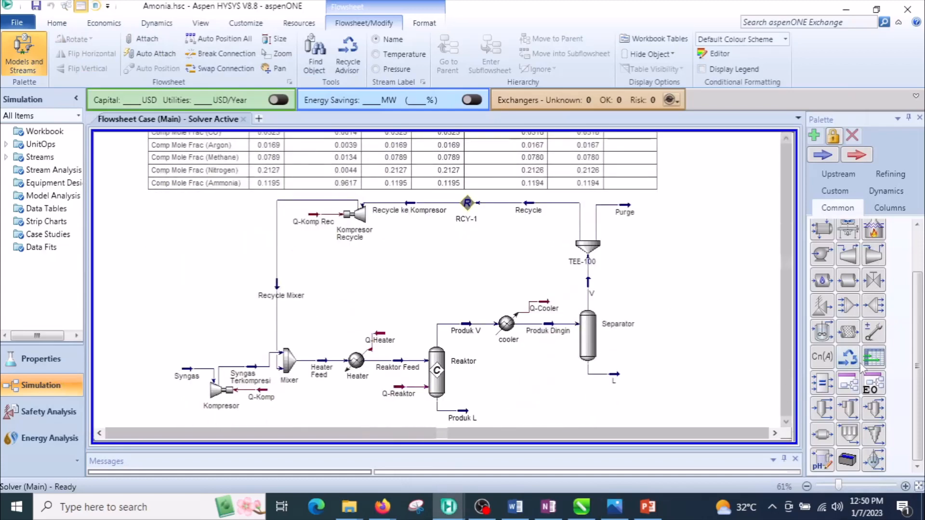
{"action": "left_click", "coordinate": [924, 366]}
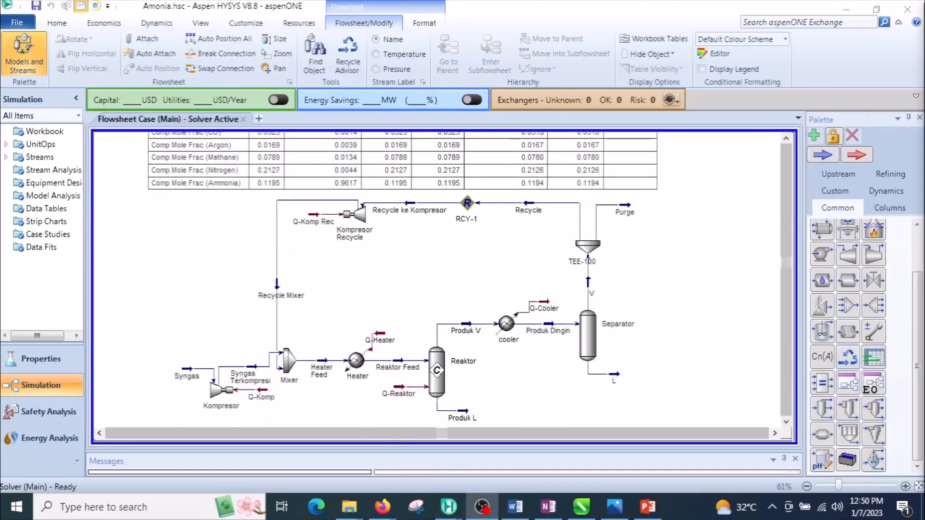
{"action": "left_click", "coordinate": [880, 332]}
{"action": "left_click", "coordinate": [669, 289]}
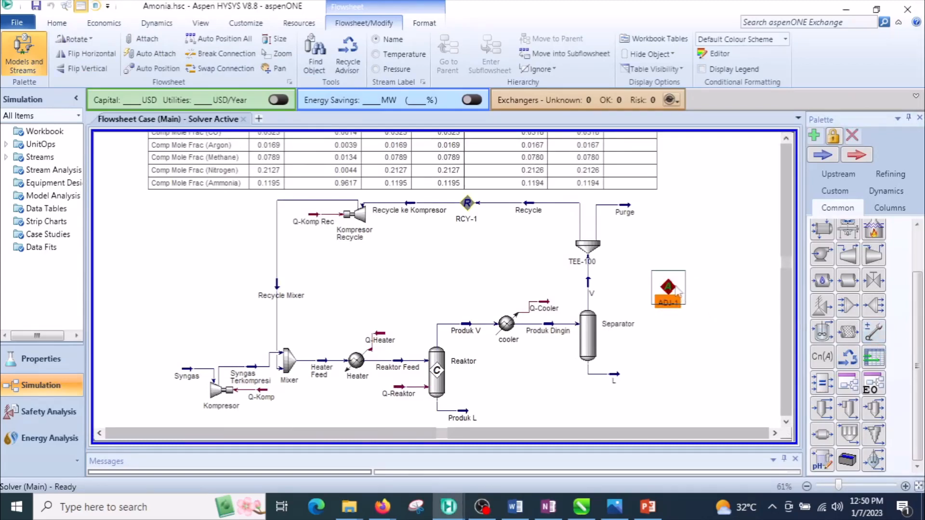
Step: Set the Adjust block's adjusted variable to Flow Ratio_2 of TEE-100
{"action": "double_click", "coordinate": [668, 289]}
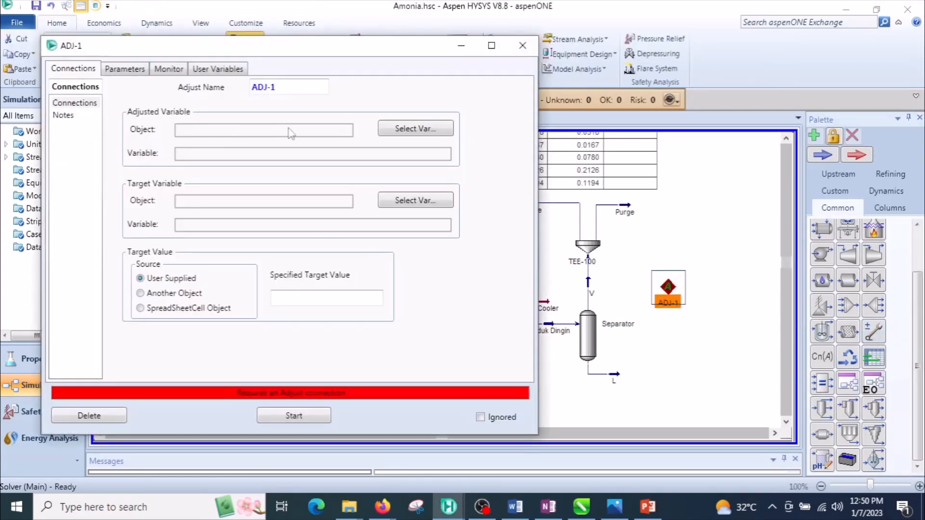
{"action": "left_click", "coordinate": [417, 131]}
{"action": "left_click_drag", "start_coordinate": [403, 105], "coordinate": [367, 58]}
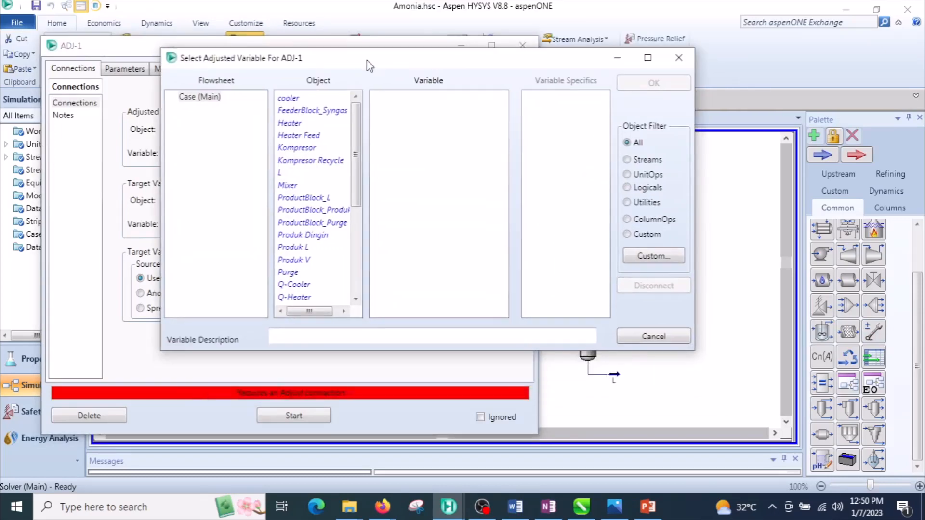
{"action": "left_click_drag", "start_coordinate": [357, 143], "coordinate": [357, 252]}
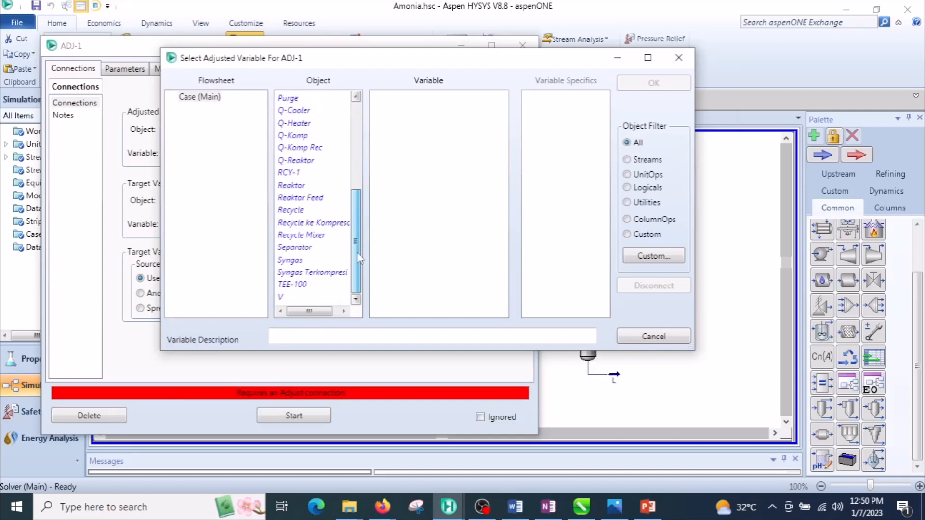
{"action": "left_click", "coordinate": [300, 286]}
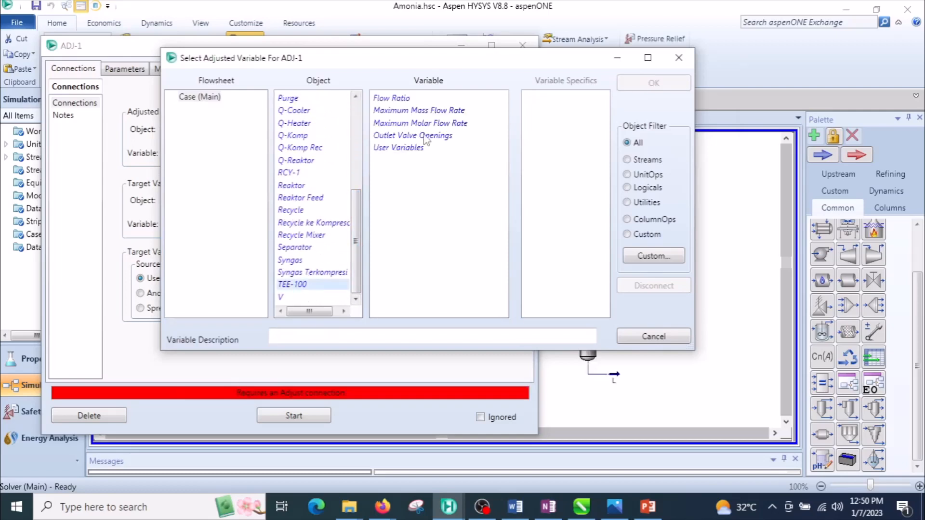
{"action": "left_click", "coordinate": [405, 99]}
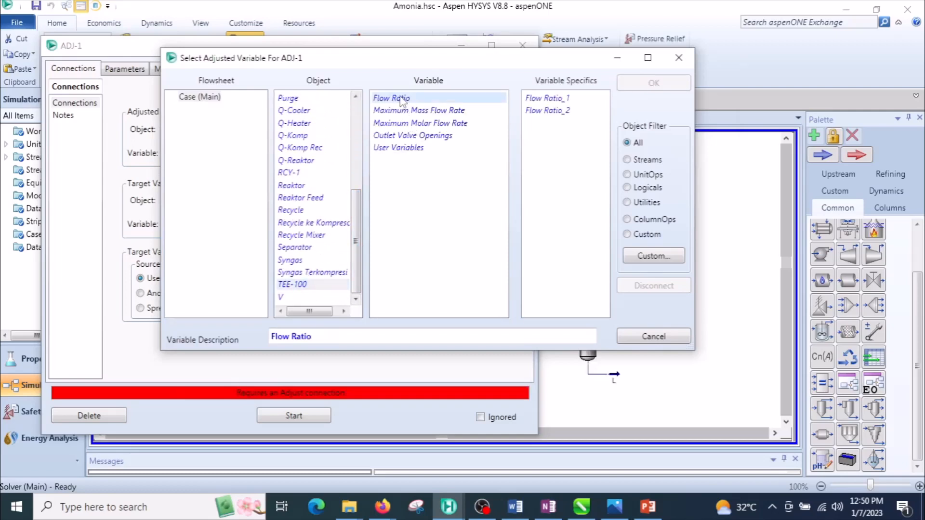
{"action": "left_click", "coordinate": [552, 116]}
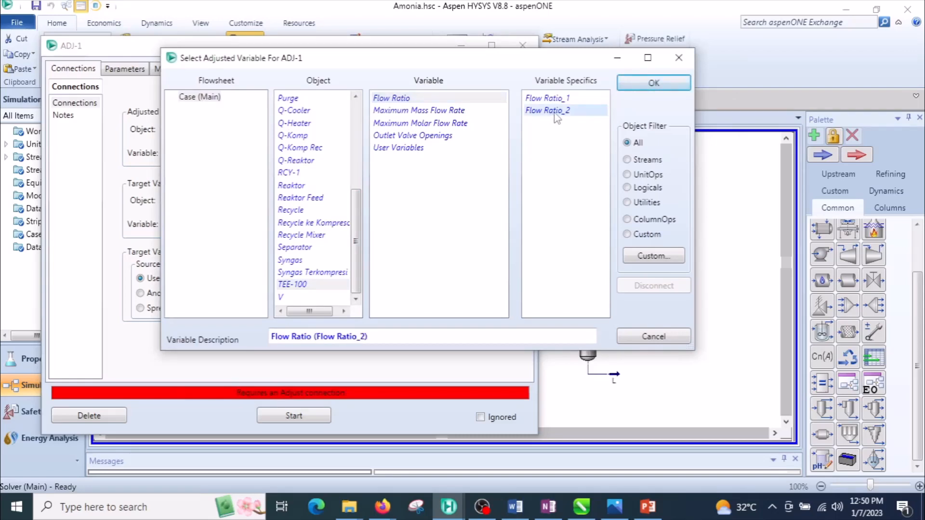
{"action": "left_click", "coordinate": [645, 84]}
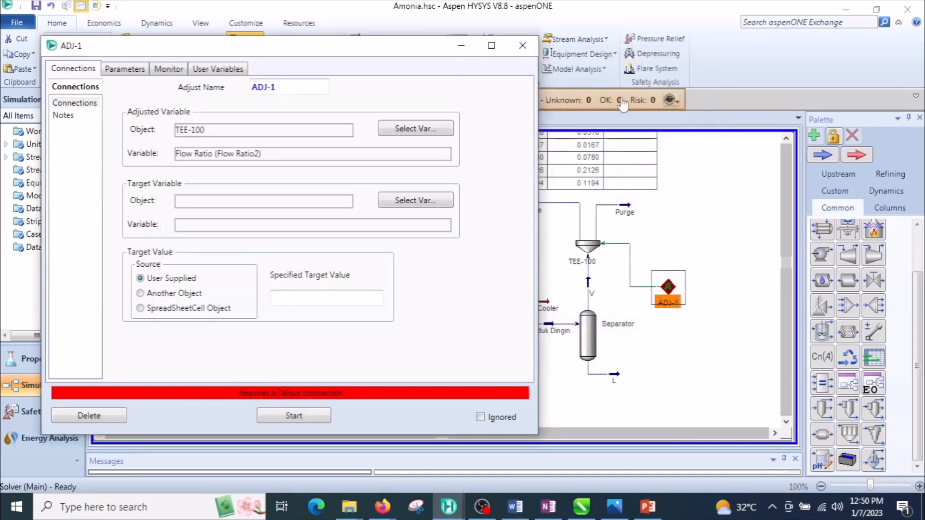
Step: Set the Adjust block's target variable to the Master Comp Mole Frac of Ammonia in stream L
{"action": "left_click", "coordinate": [415, 200]}
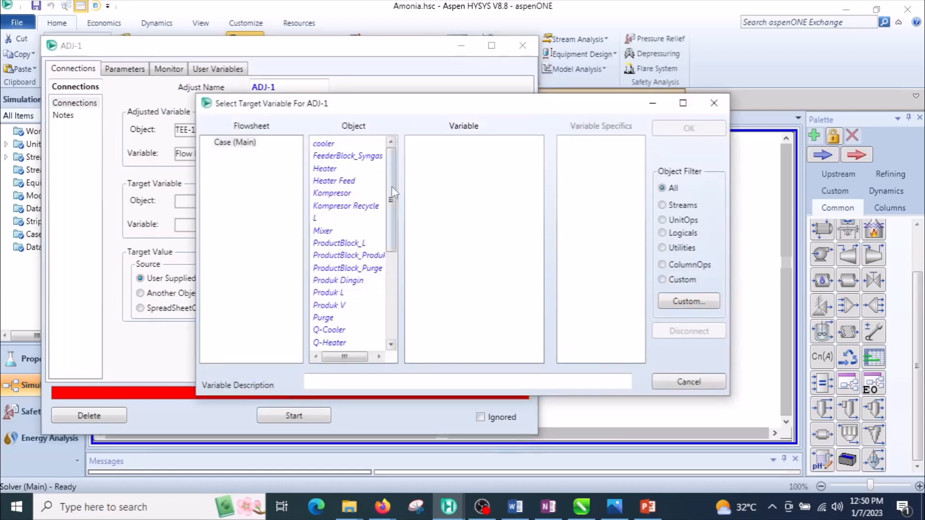
{"action": "left_click", "coordinate": [322, 219]}
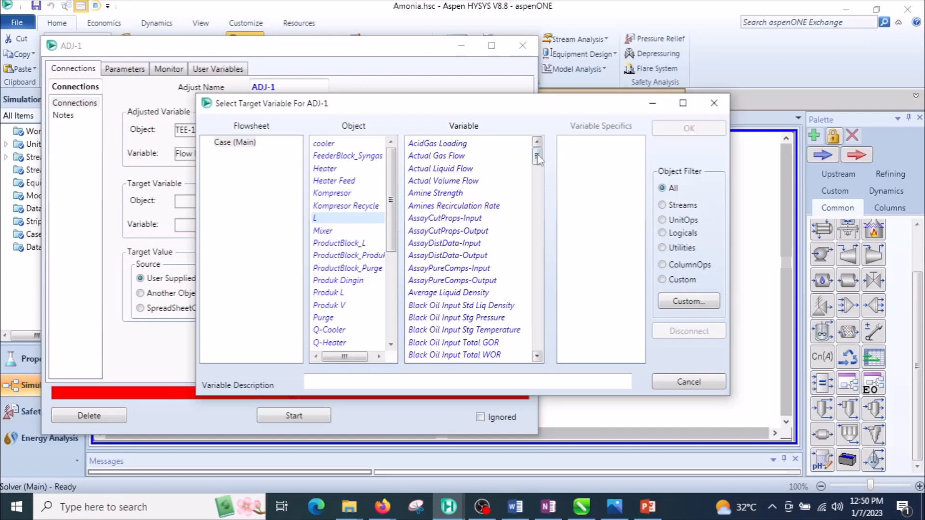
{"action": "left_click_drag", "start_coordinate": [537, 157], "coordinate": [547, 254]}
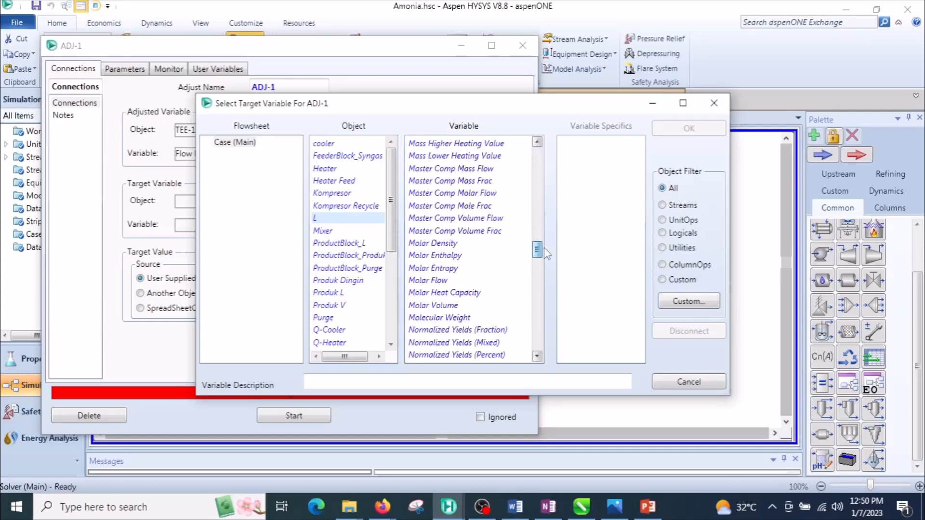
{"action": "left_click", "coordinate": [479, 209]}
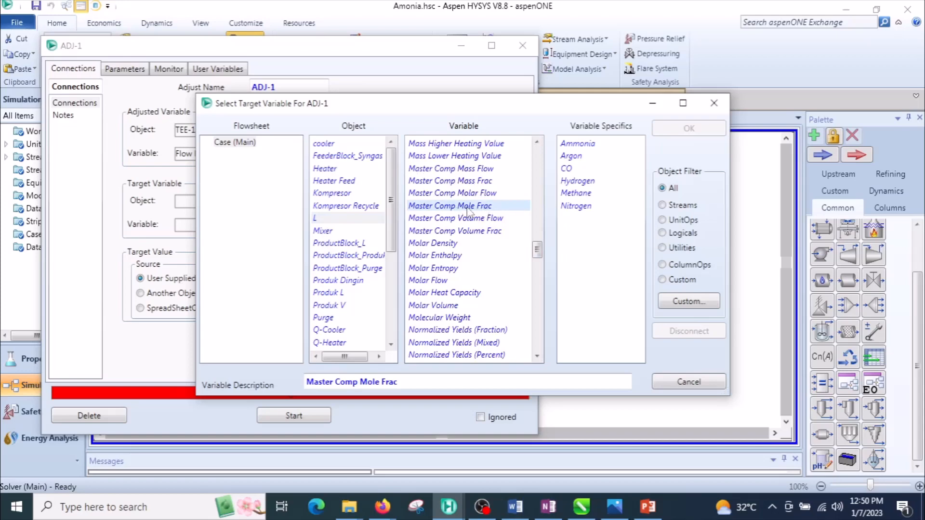
{"action": "left_click", "coordinate": [572, 145]}
{"action": "left_click", "coordinate": [690, 129]}
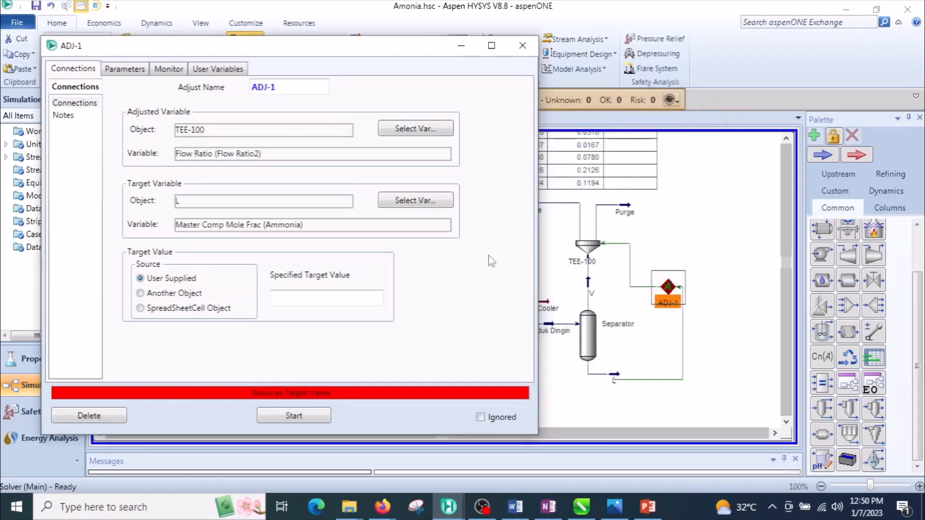
Step: Specify a user-supplied target value of 0.96 for the ammonia mole fraction
{"action": "left_click", "coordinate": [322, 294]}
{"action": "type", "text": "0.9"}
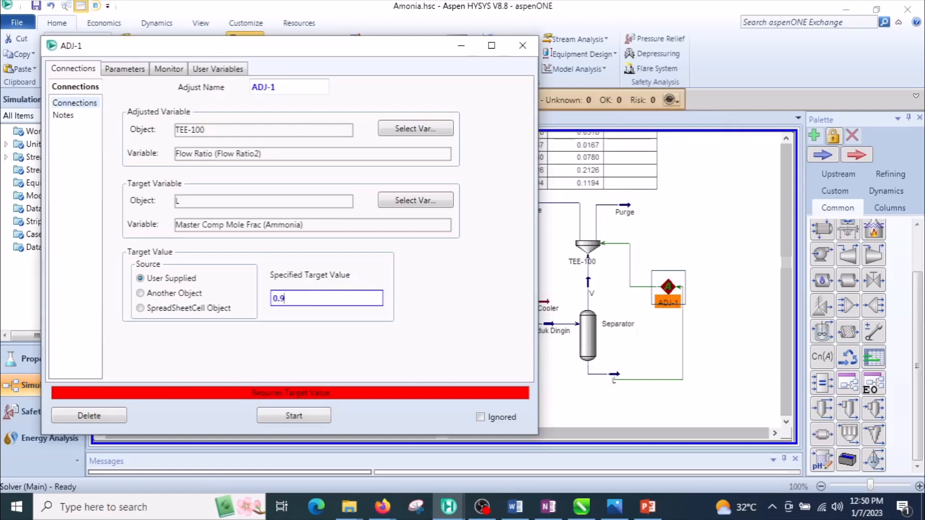
{"action": "type", "text": "6"}
{"action": "key", "text": "Return"}
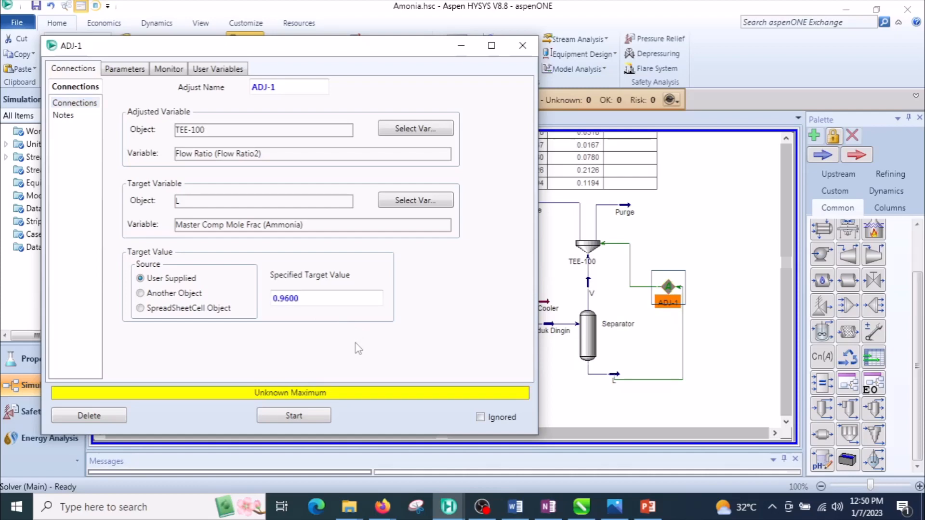
Step: Set the Adjust block's step size to 0.001 and its maximum iterations to 1000, leaving the minimum and maximum unbounded
{"action": "left_click", "coordinate": [122, 74]}
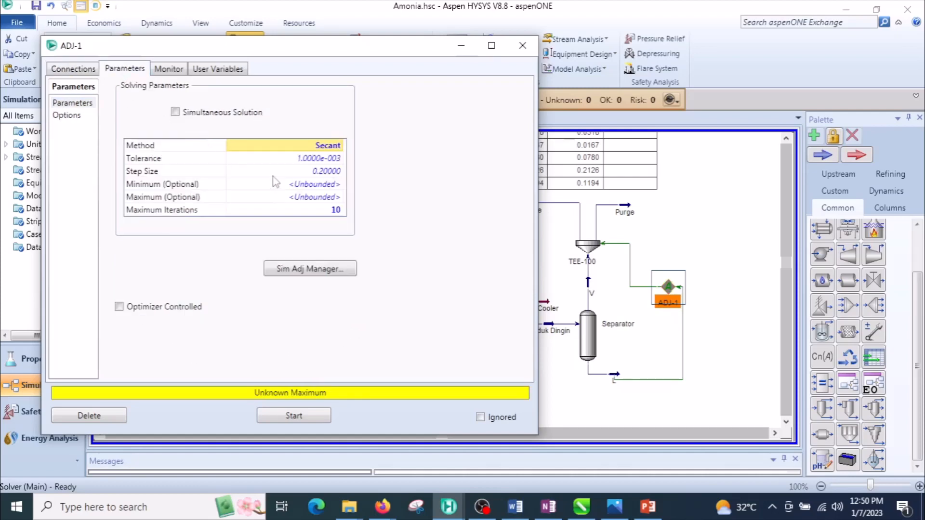
{"action": "key", "text": "Down"}
{"action": "key", "text": "Down"}
{"action": "type", "text": "0.001"}
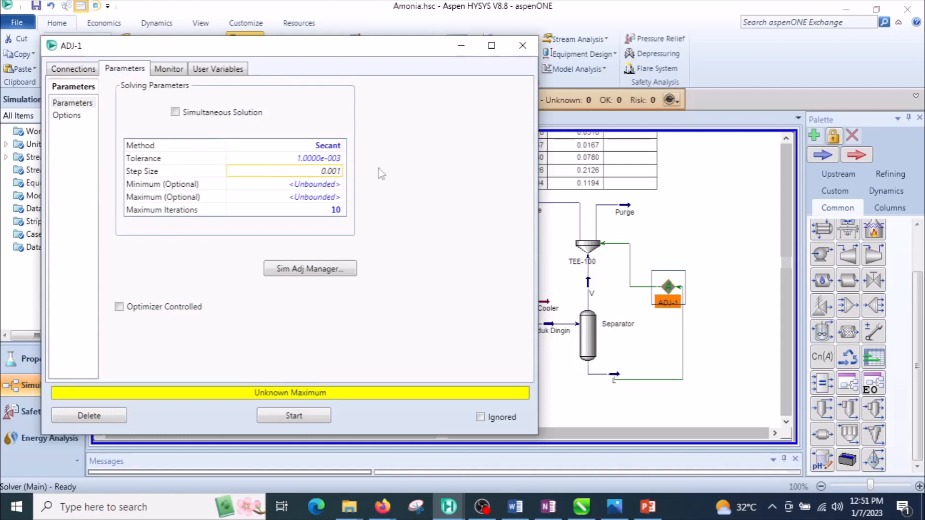
{"action": "left_click", "coordinate": [334, 211]}
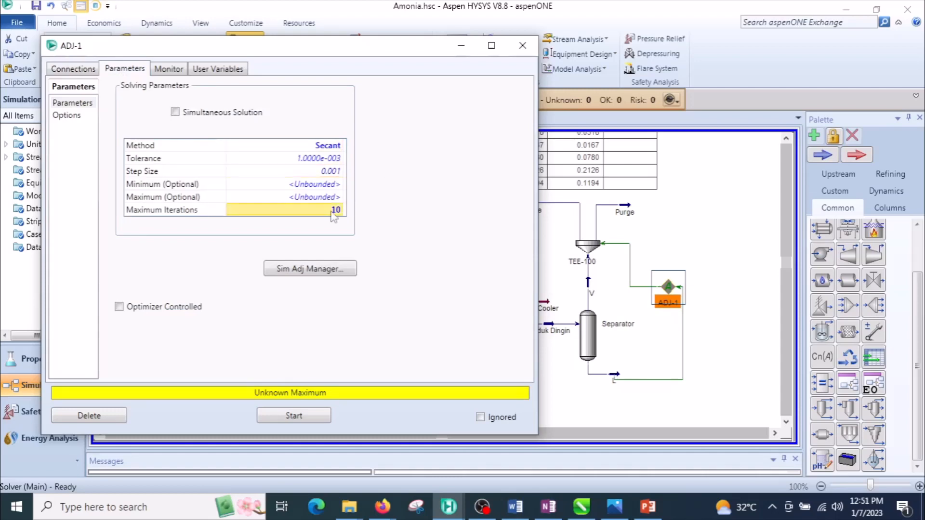
{"action": "type", "text": "1000"}
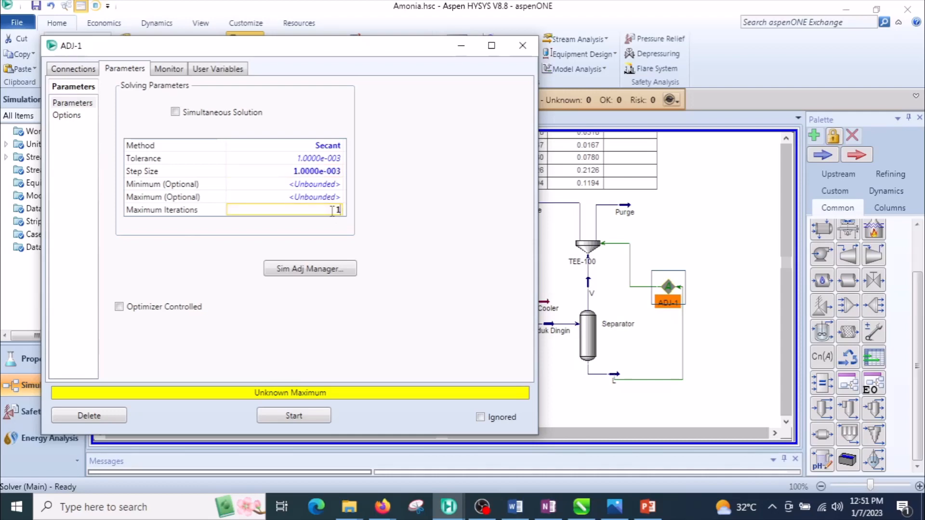
{"action": "left_click", "coordinate": [311, 198]}
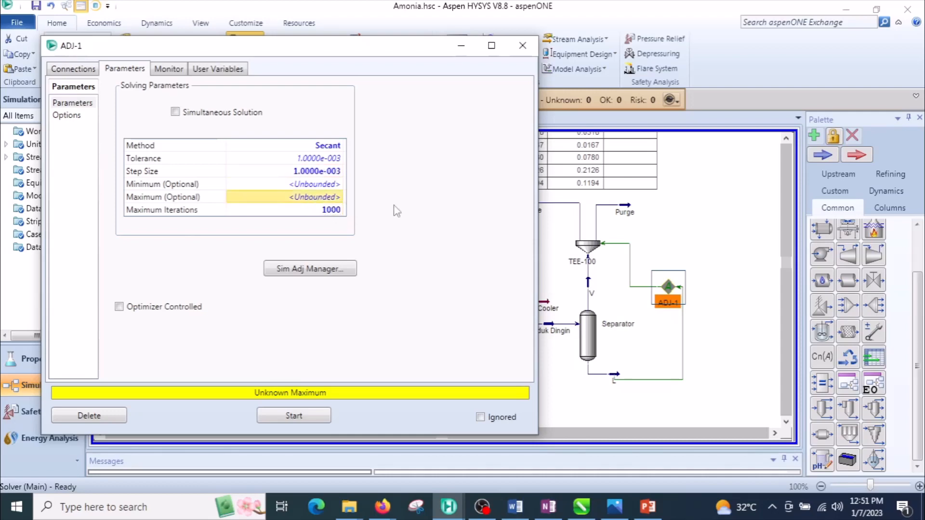
{"action": "left_click", "coordinate": [316, 186]}
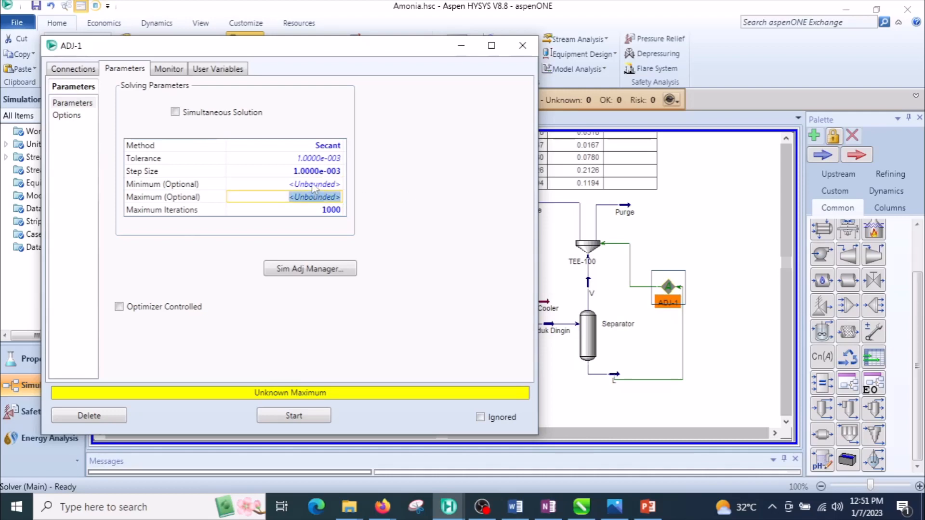
Step: Run the Adjust calculation for ADJ-1 and return to the flowsheet with nothing selected
{"action": "left_click", "coordinate": [295, 415]}
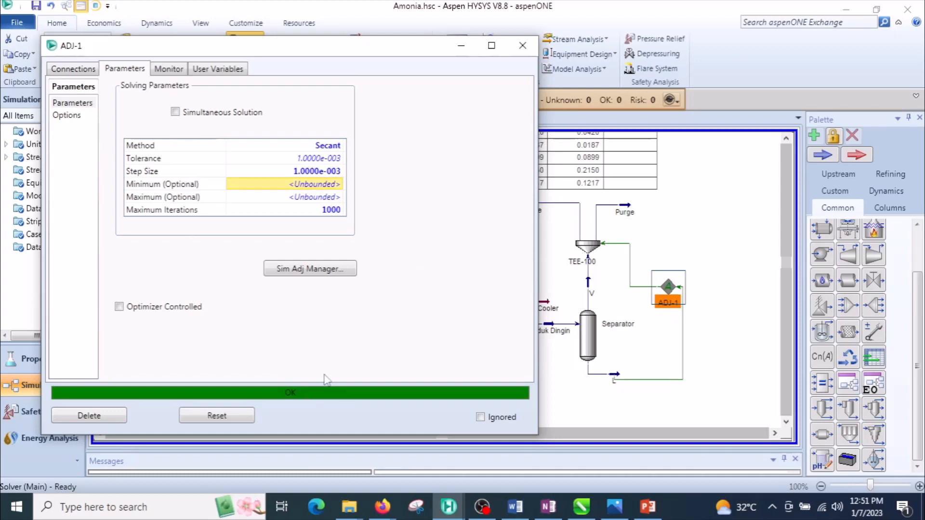
{"action": "left_click", "coordinate": [73, 70]}
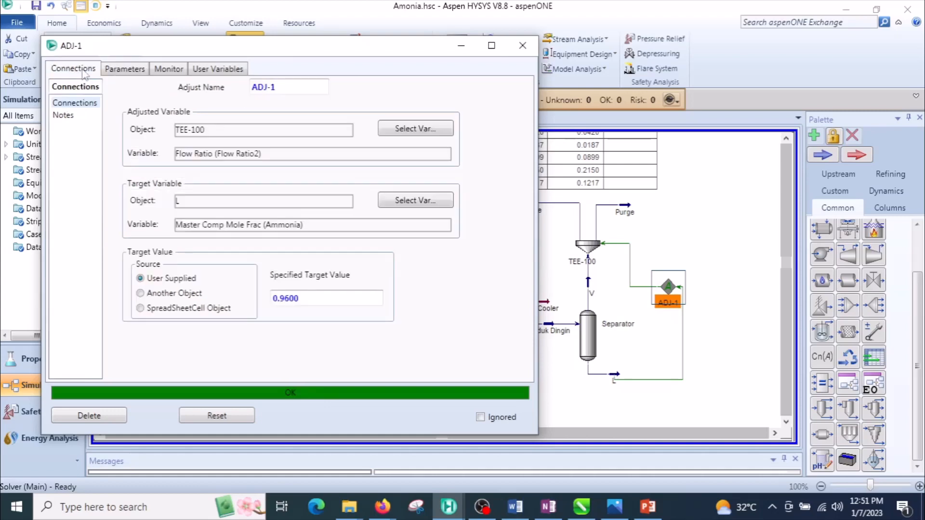
{"action": "left_click", "coordinate": [522, 45]}
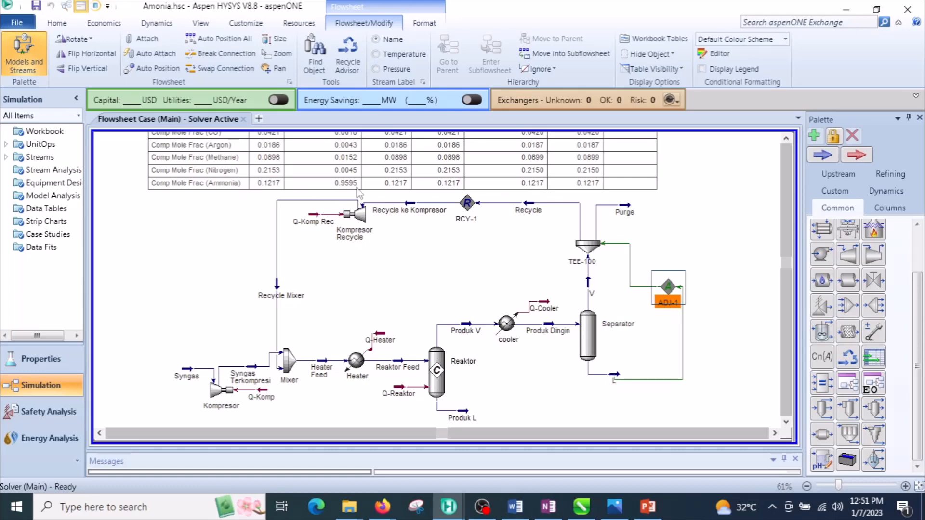
{"action": "left_click", "coordinate": [707, 245]}
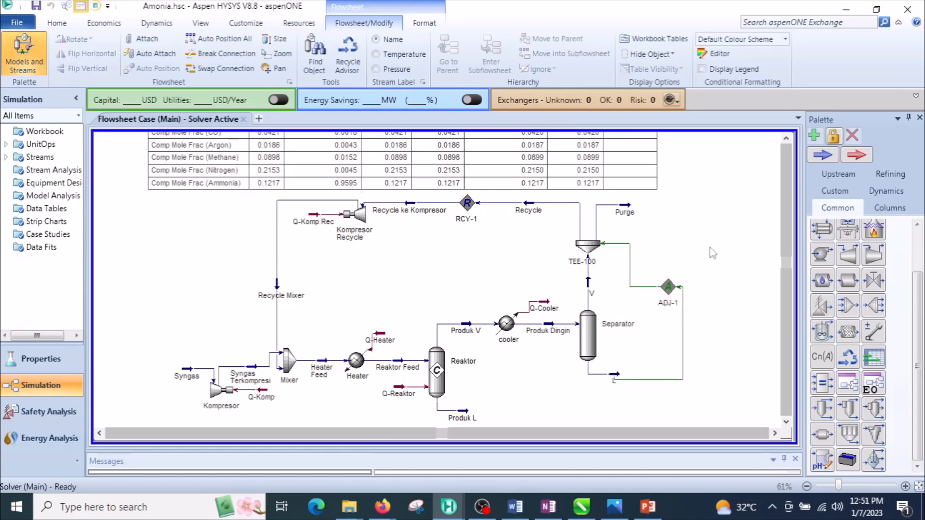